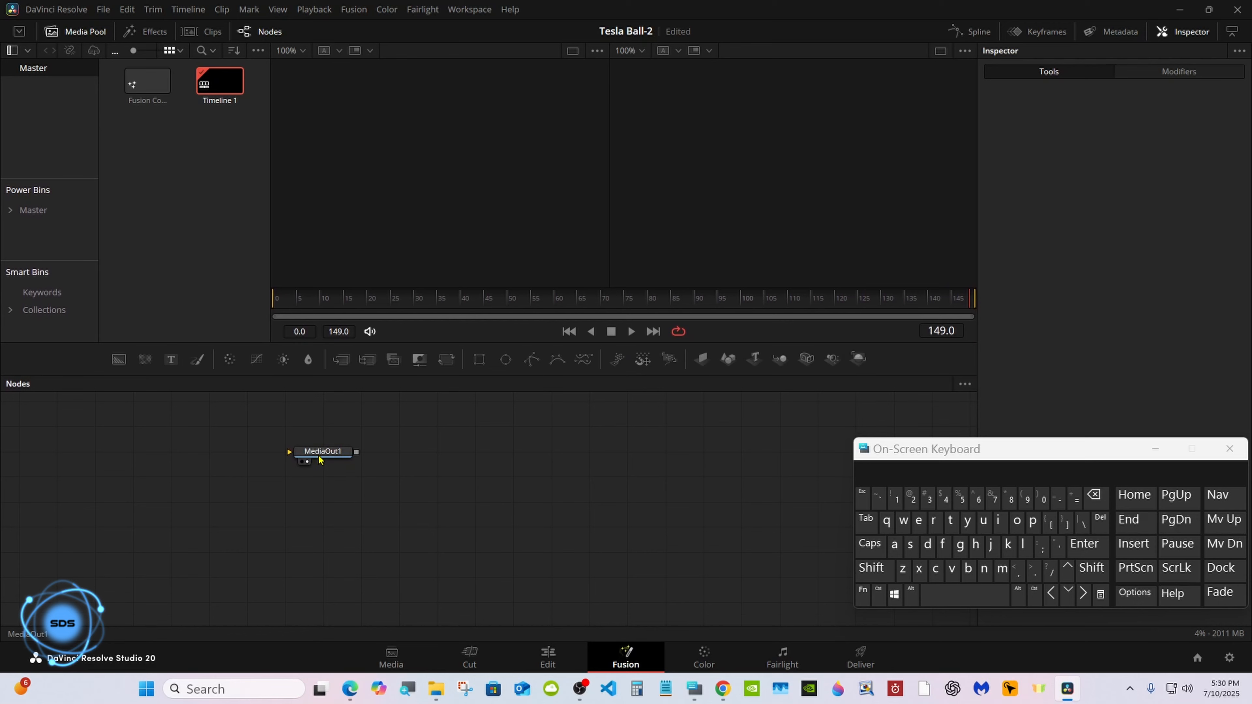
Move MediaOut1 aside and add a Shape3D, Merge3D, Camera3D and Renderer3D node chain to the composition.
{"action": "left_click_drag", "start_coordinate": [322, 452], "coordinate": [740, 502]}
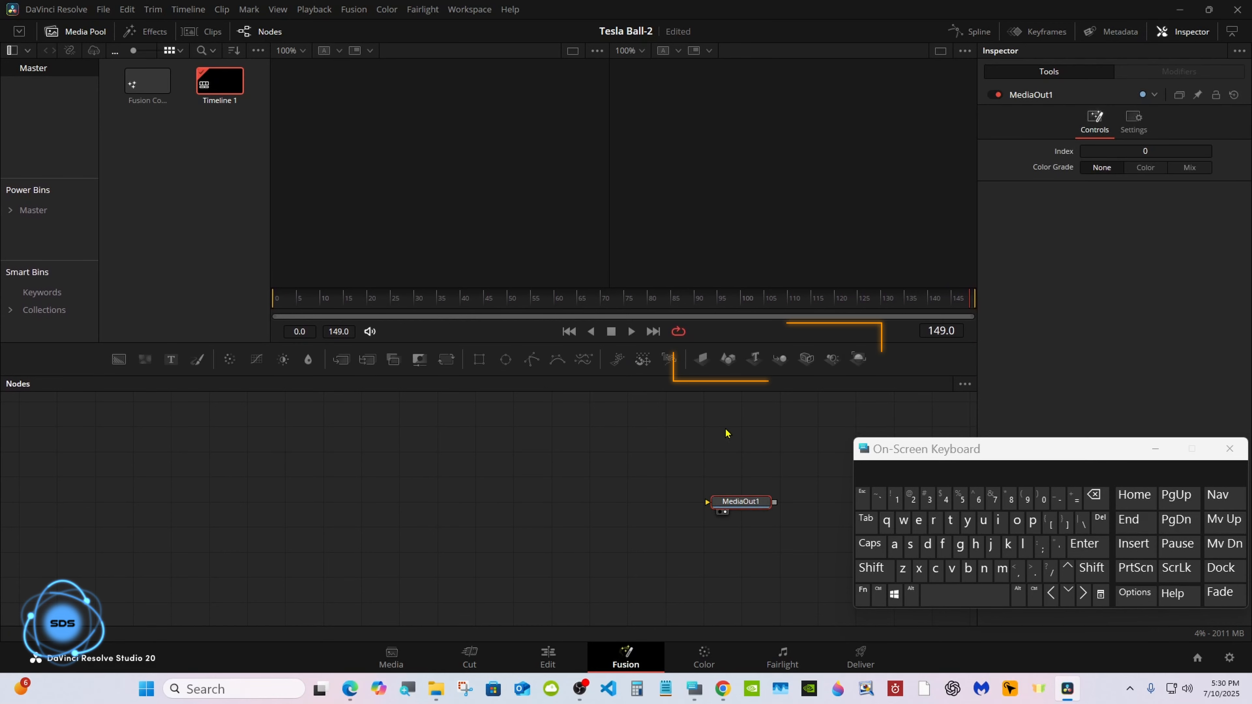
{"action": "left_click", "coordinate": [727, 365]}
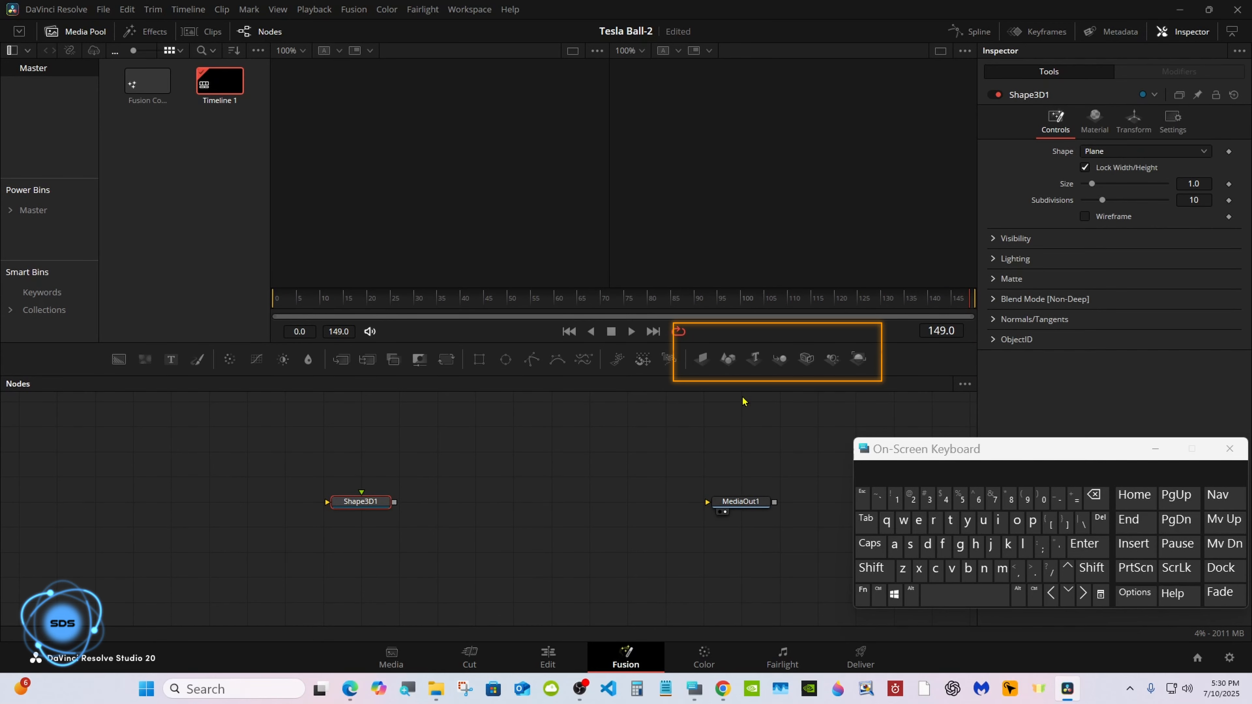
{"action": "left_click", "coordinate": [779, 359]}
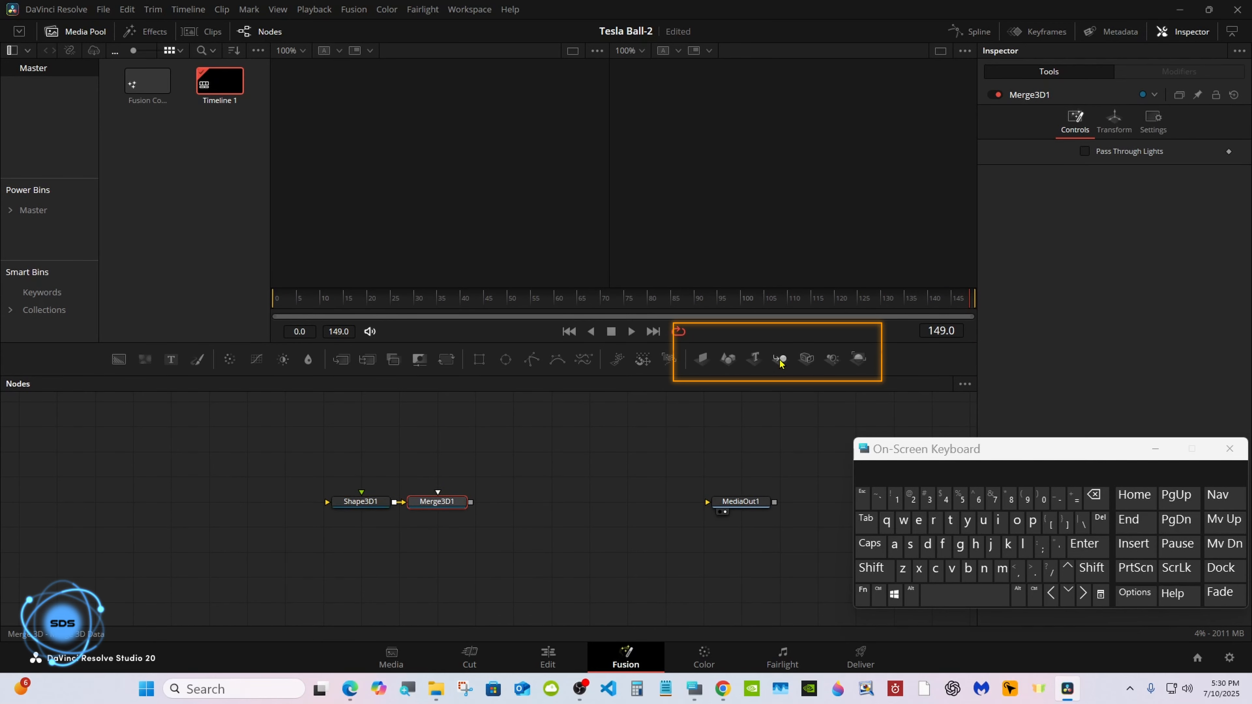
{"action": "left_click", "coordinate": [809, 360]}
{"action": "left_click", "coordinate": [857, 361]}
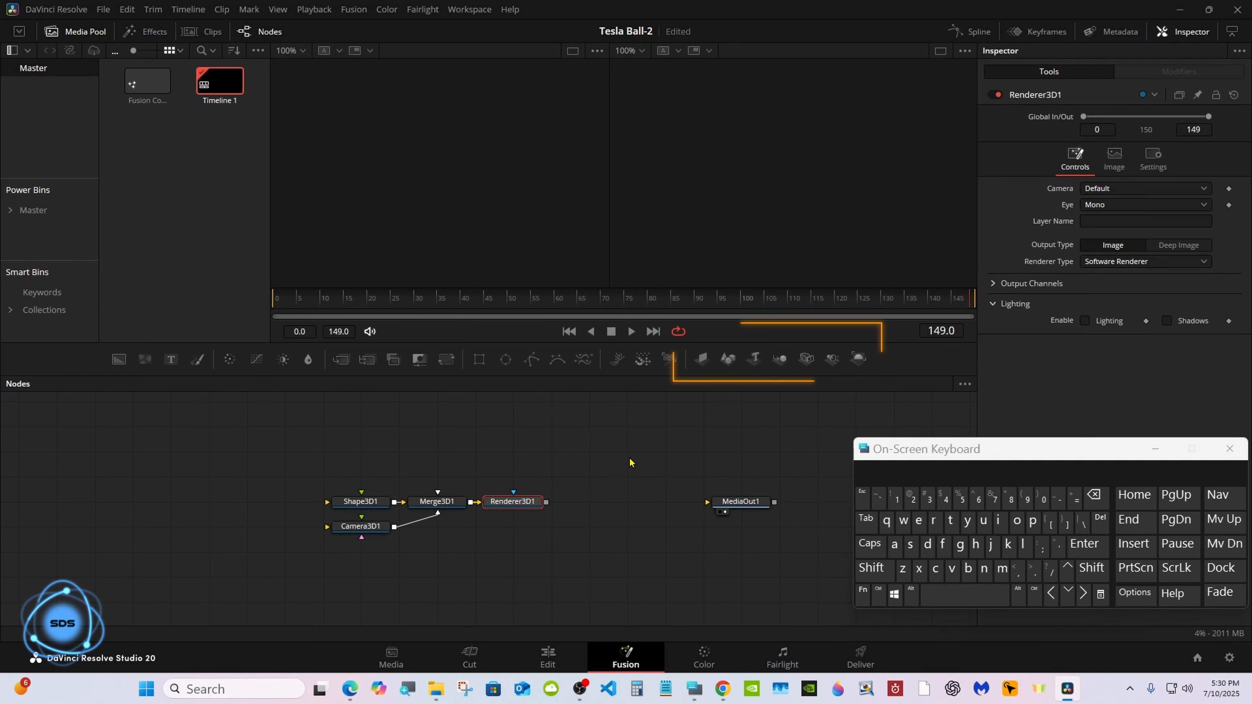
Connect Renderer3D1 to MediaOut1, show MediaOut1 in the second viewer, and space out Merge3D1 and Camera3D1 closer to the renderer.
{"action": "left_click_drag", "start_coordinate": [503, 502], "coordinate": [666, 502]}
{"action": "left_click_drag", "start_coordinate": [749, 505], "coordinate": [787, 505]}
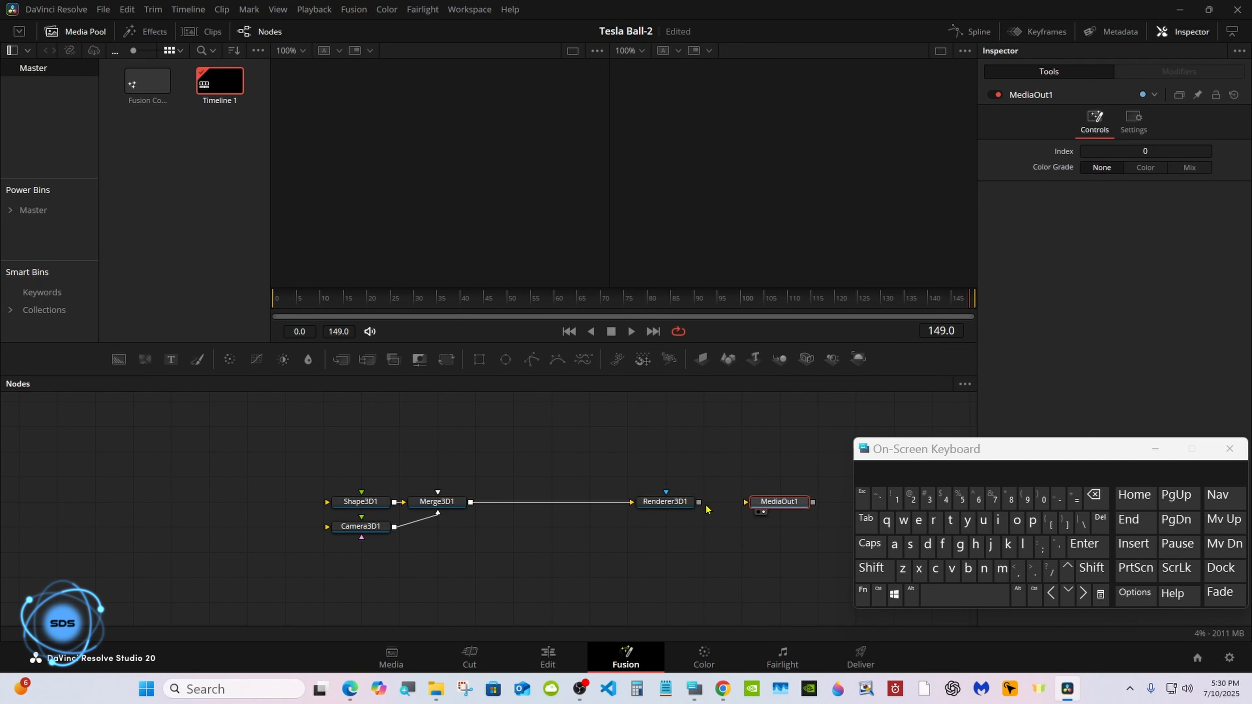
{"action": "left_click", "coordinate": [761, 510]}
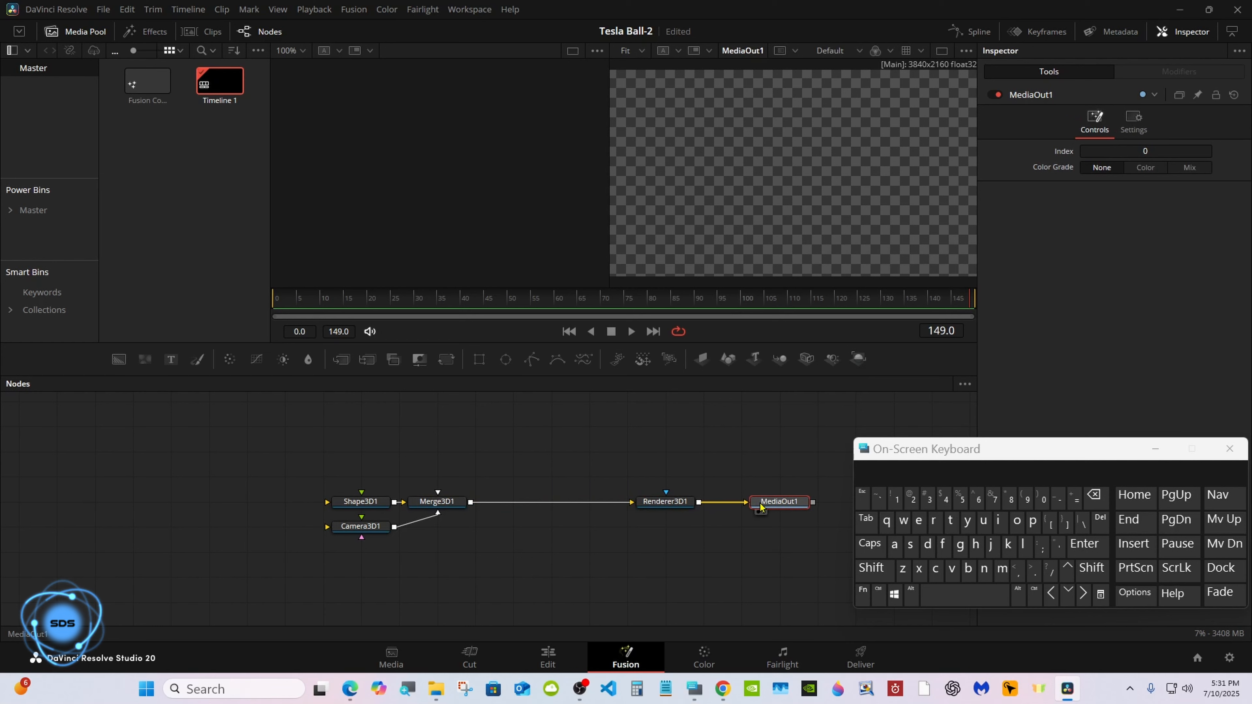
{"action": "left_click_drag", "start_coordinate": [437, 501], "coordinate": [551, 502]}
{"action": "left_click_drag", "start_coordinate": [356, 531], "coordinate": [623, 530]}
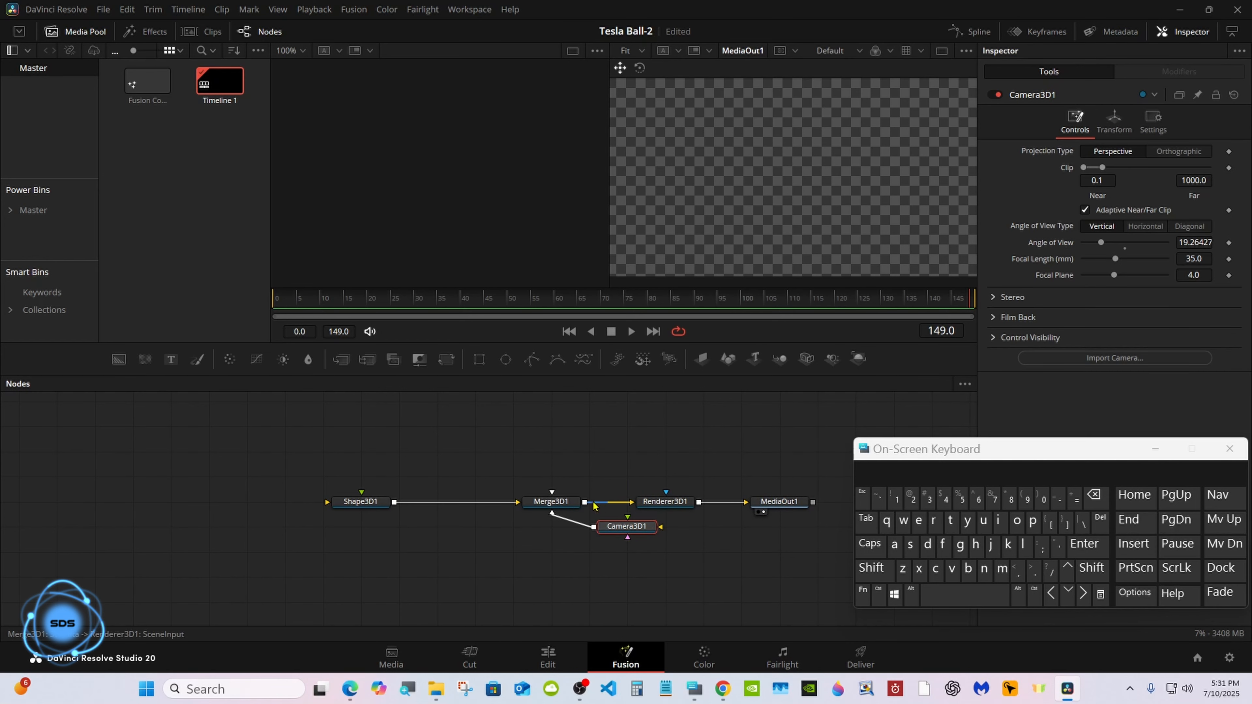
Add a Directional Light (3DL) feeding Merge3D1 and display Merge3D1 in the empty first viewer.
{"action": "left_click", "coordinate": [566, 504]}
{"action": "left_click", "coordinate": [871, 568]}
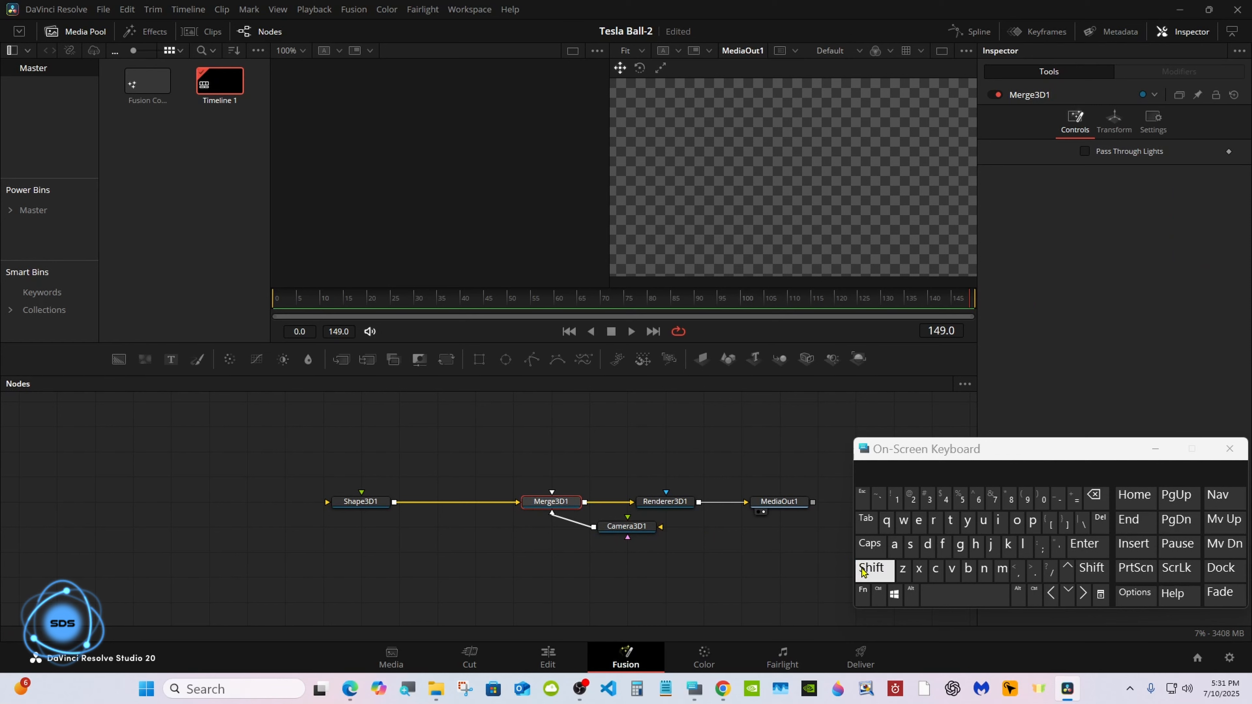
{"action": "left_click", "coordinate": [940, 595]}
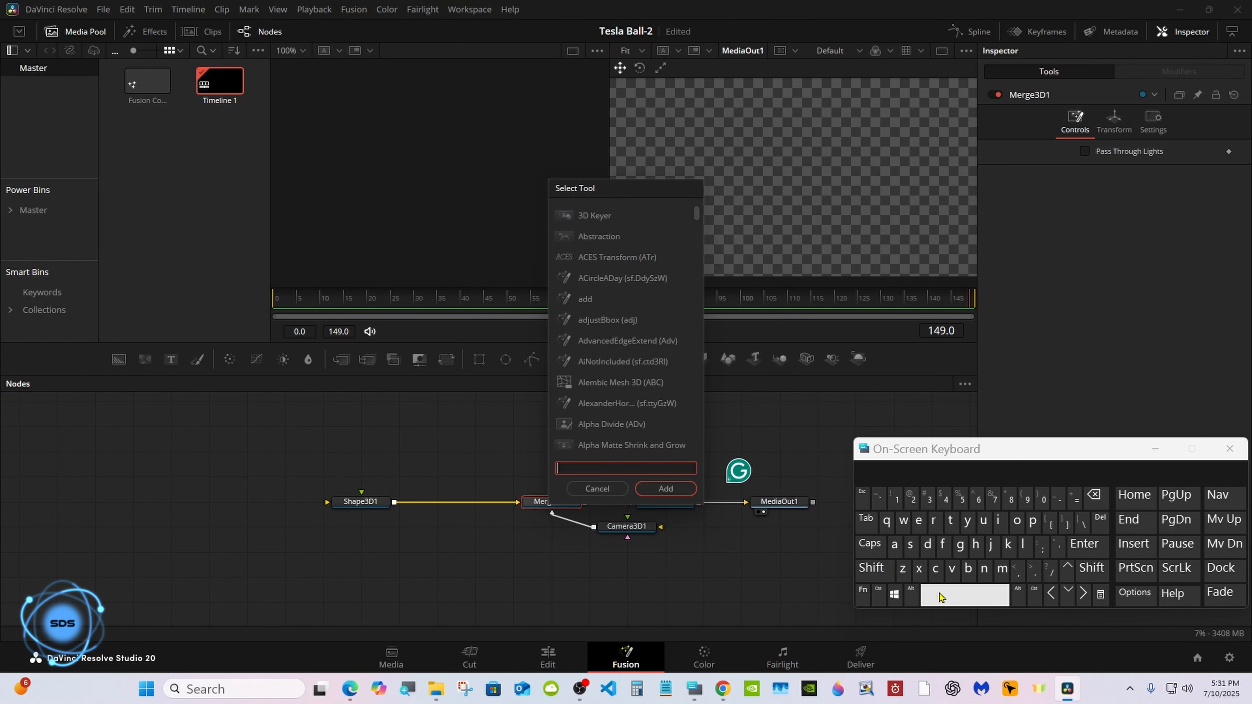
{"action": "left_click", "coordinate": [927, 544]}
{"action": "left_click", "coordinate": [998, 520]}
{"action": "left_click", "coordinate": [933, 520]}
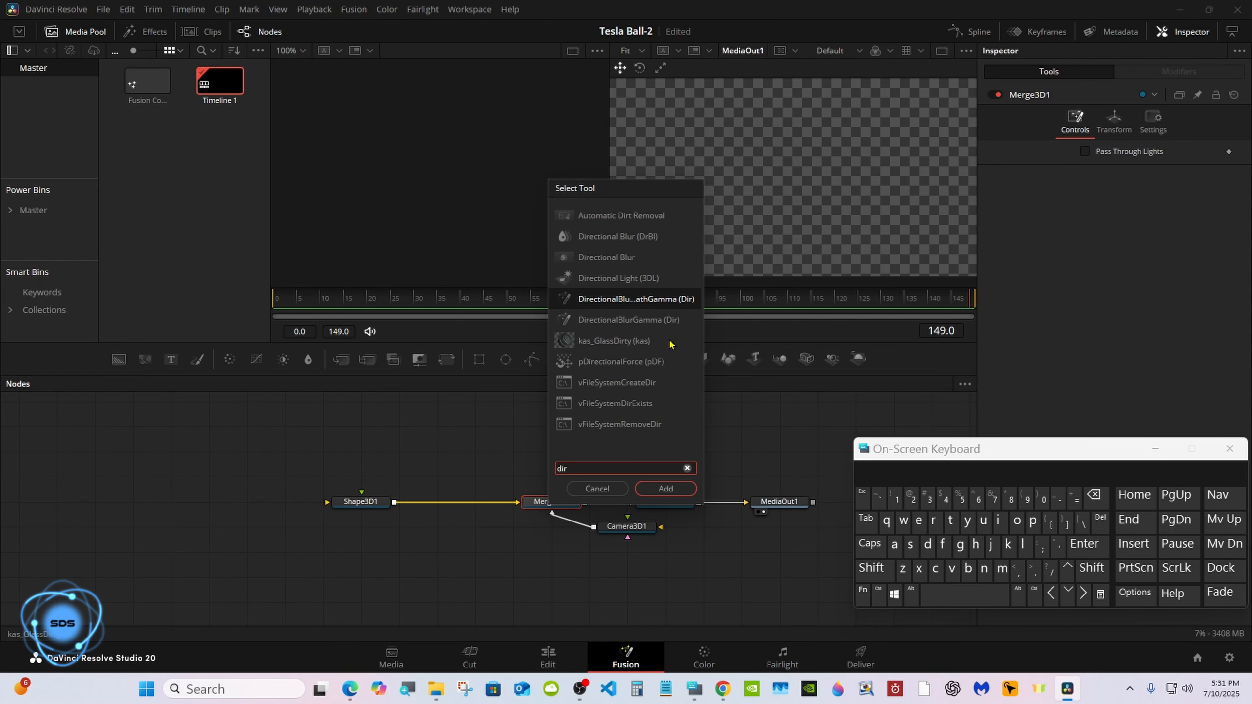
{"action": "left_click", "coordinate": [618, 278]}
{"action": "left_click", "coordinate": [665, 488]}
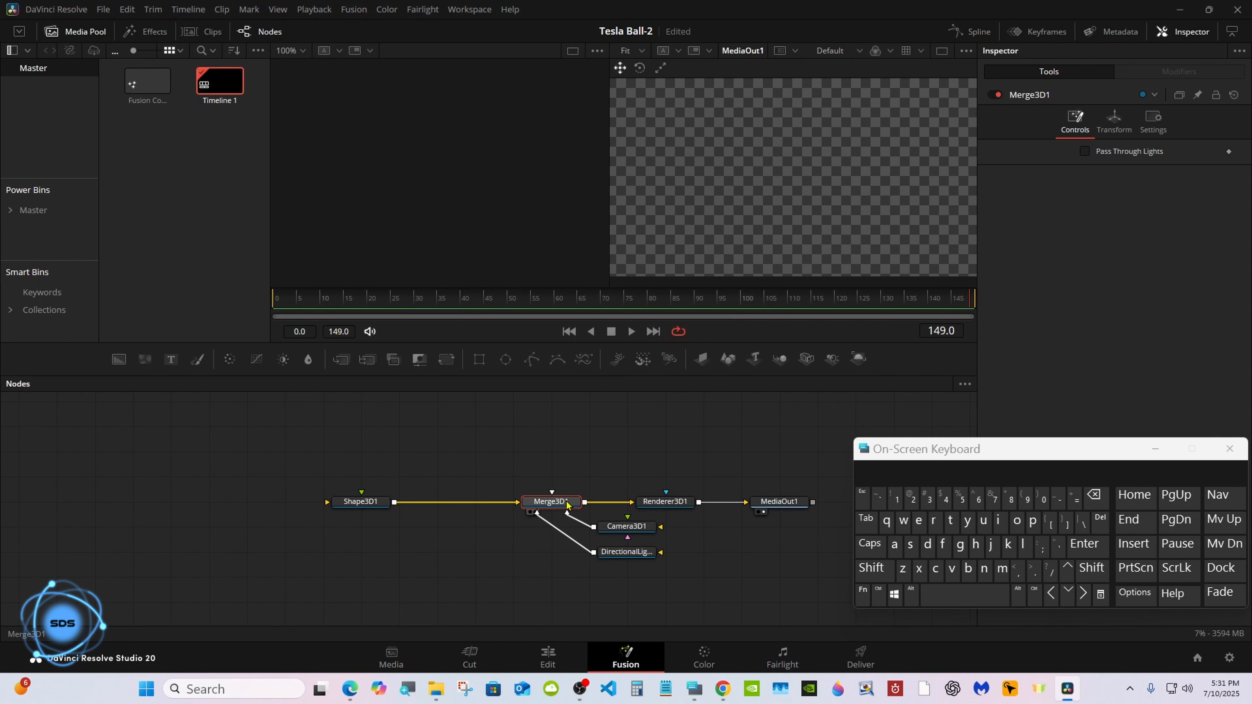
{"action": "left_click_drag", "start_coordinate": [567, 504], "coordinate": [517, 228]}
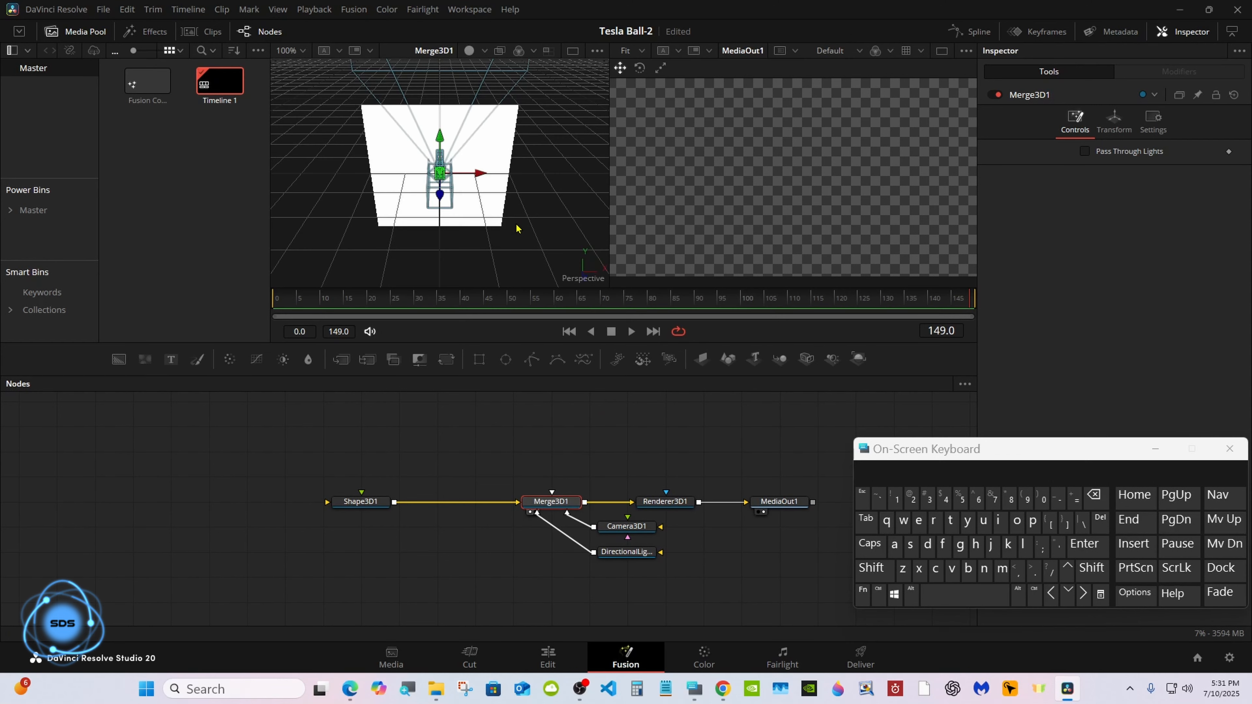
Change Shape3D1 to a Sphere with Height Subdivisions at 100 and Base Subdivisions raised to the slider maximum.
{"action": "left_click", "coordinate": [359, 508]}
{"action": "left_click_drag", "start_coordinate": [985, 465], "coordinate": [807, 524]}
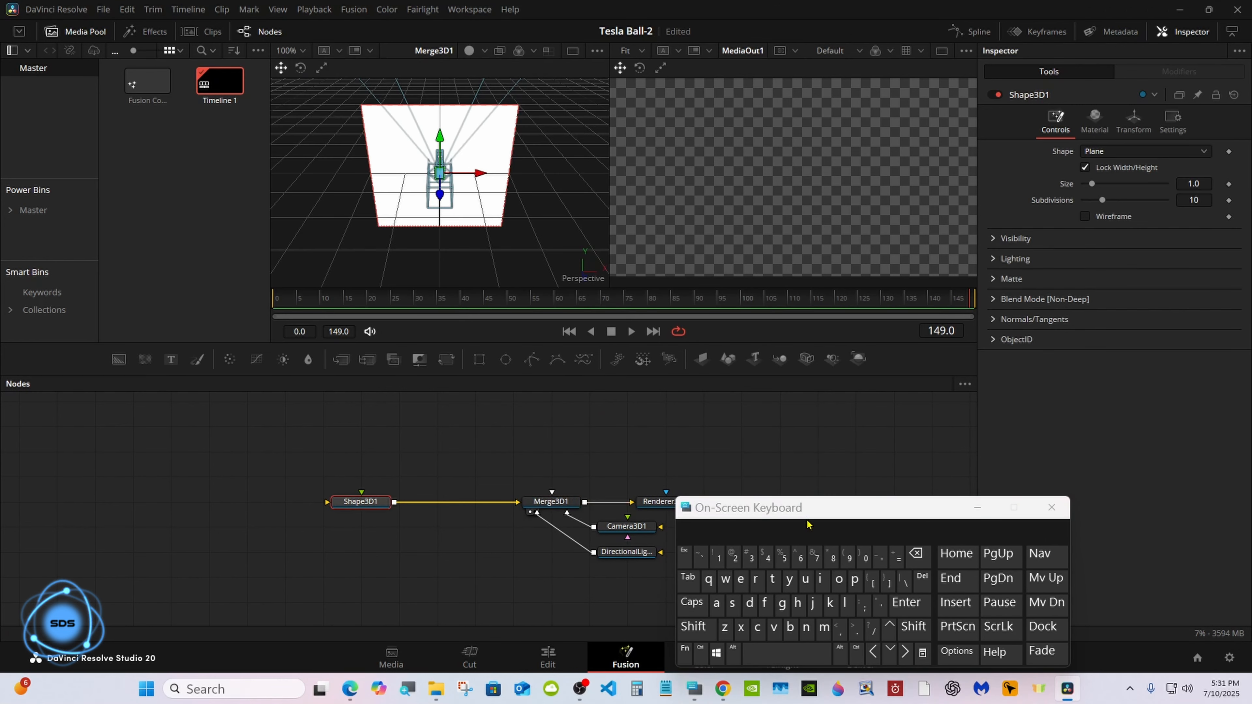
{"action": "left_click", "coordinate": [1089, 148]}
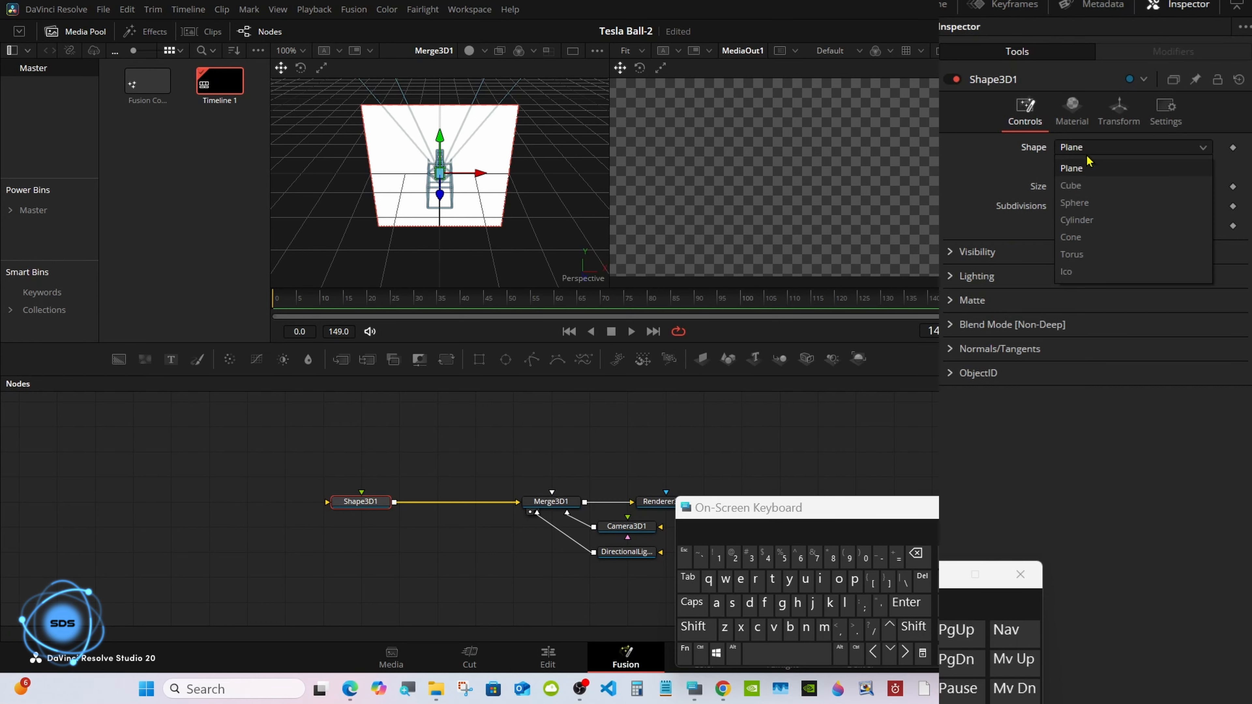
{"action": "left_click", "coordinate": [1081, 207]}
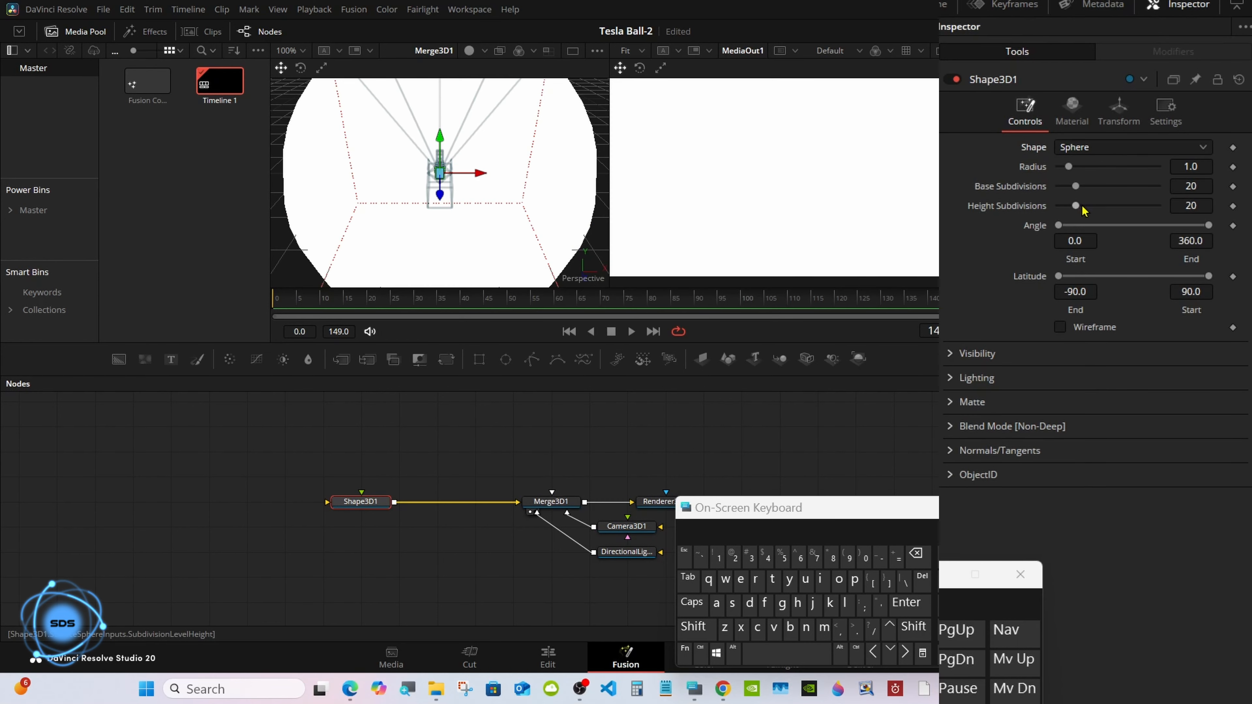
{"action": "left_click_drag", "start_coordinate": [1076, 206], "coordinate": [1188, 205]}
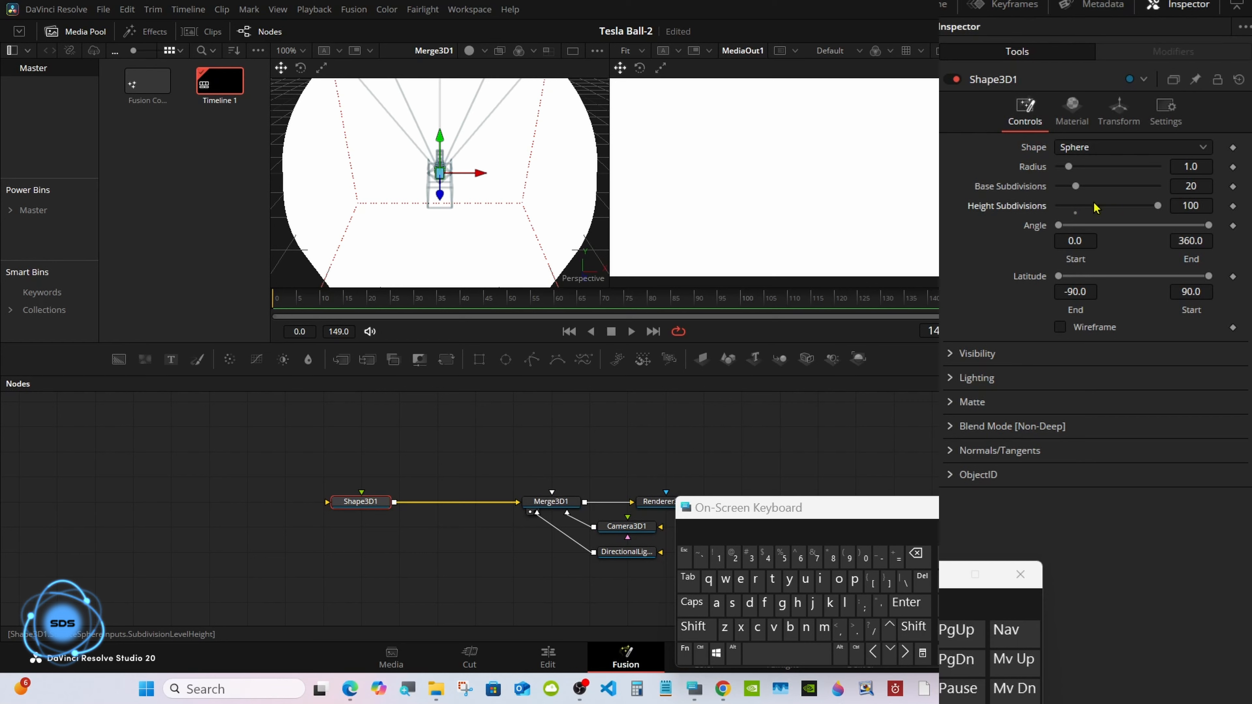
{"action": "left_click_drag", "start_coordinate": [1076, 186], "coordinate": [1225, 192]}
Enable Use Target on Camera3D1 and move the camera back to a Z translation of 15.07.
{"action": "left_click_drag", "start_coordinate": [755, 517], "coordinate": [801, 525]}
{"action": "left_click", "coordinate": [641, 533]}
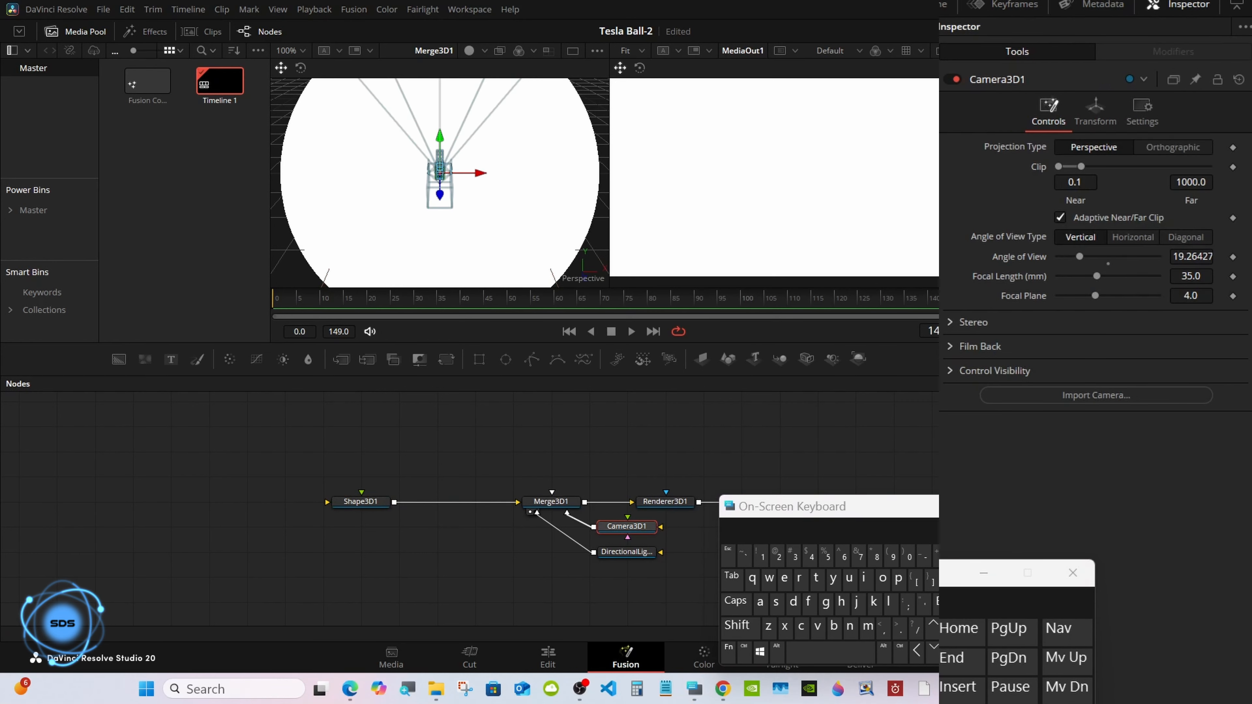
{"action": "left_click", "coordinate": [1094, 120]}
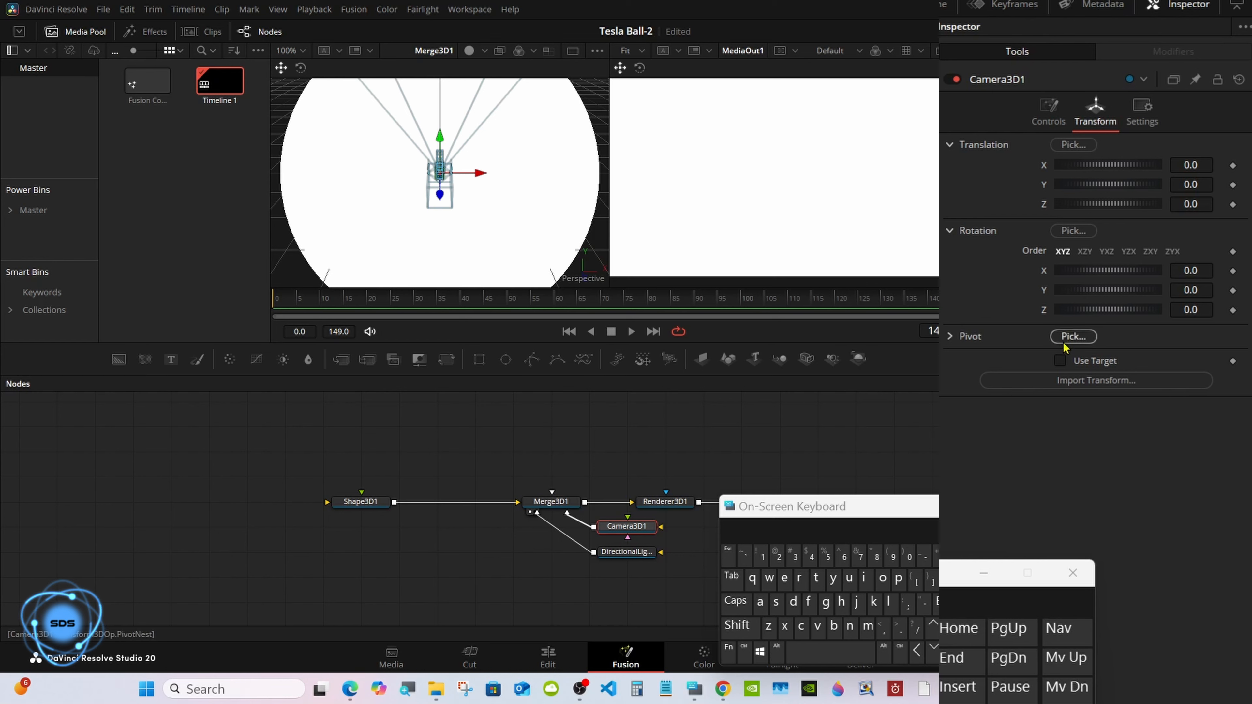
{"action": "left_click", "coordinate": [1059, 360]}
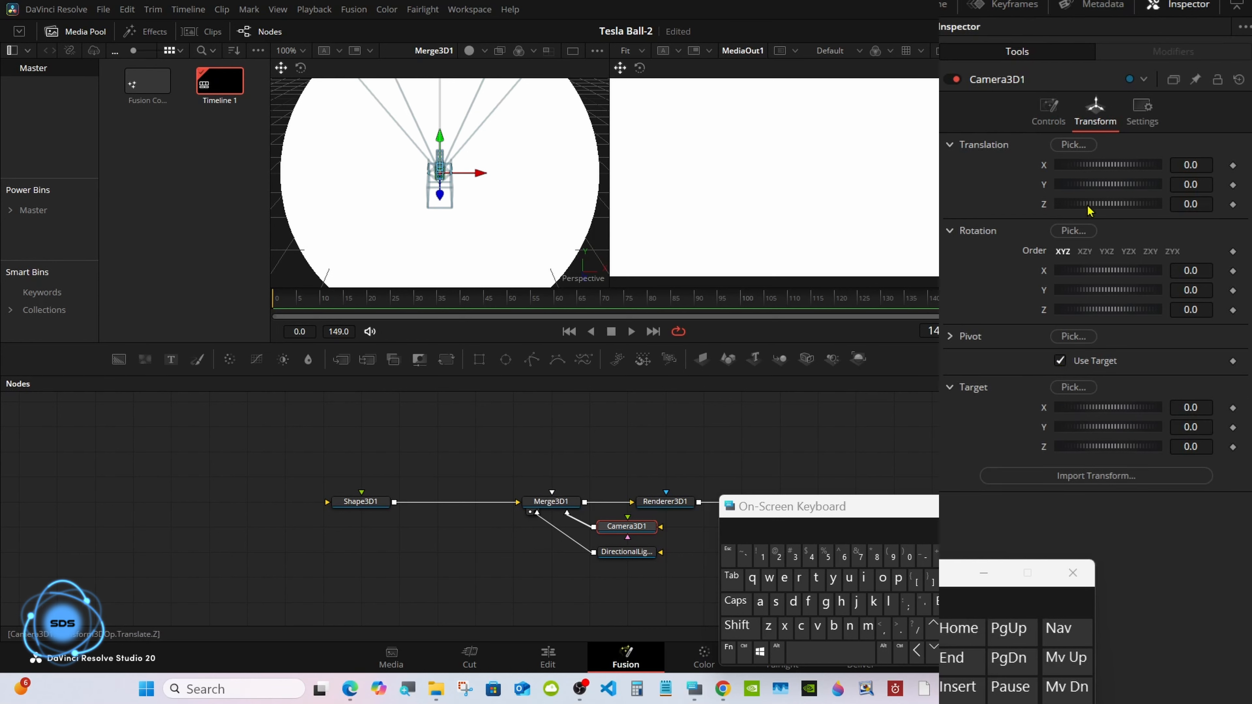
{"action": "left_click_drag", "start_coordinate": [1089, 209], "coordinate": [1118, 210]}
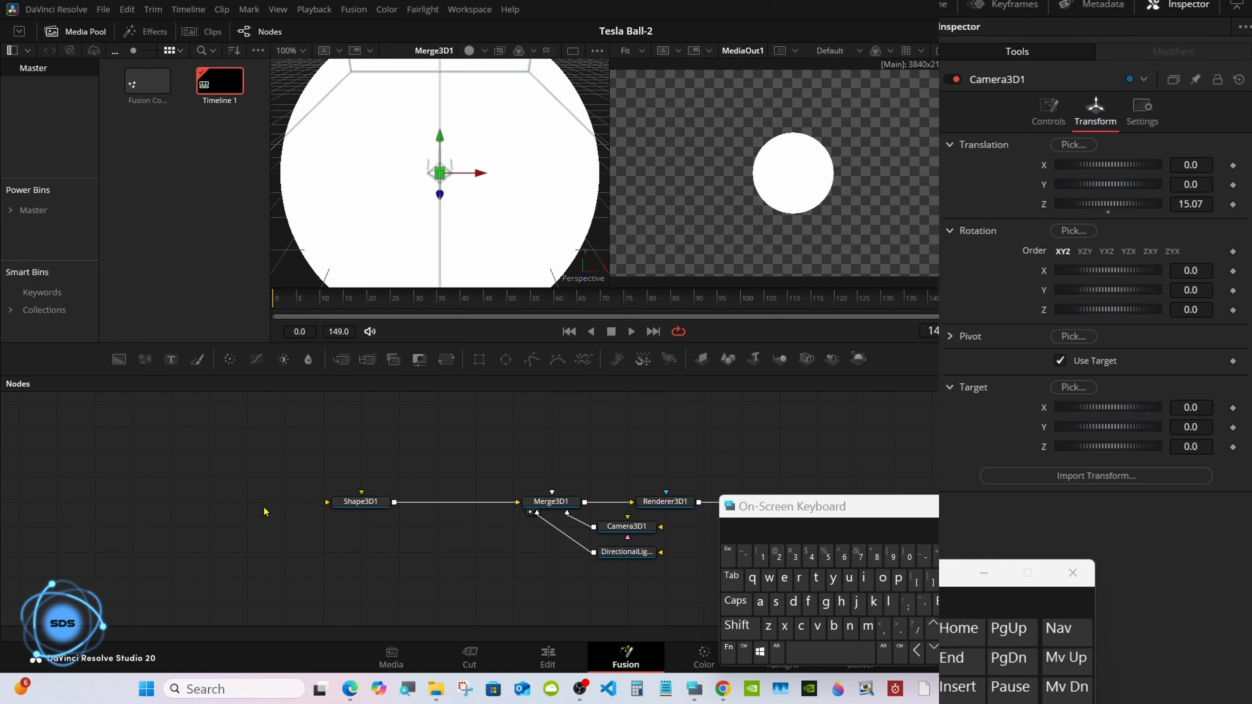
Add a Falloff (3Fa) node and connect its output to Shape3D1 as the sphere's material.
{"action": "left_click", "coordinate": [738, 625]}
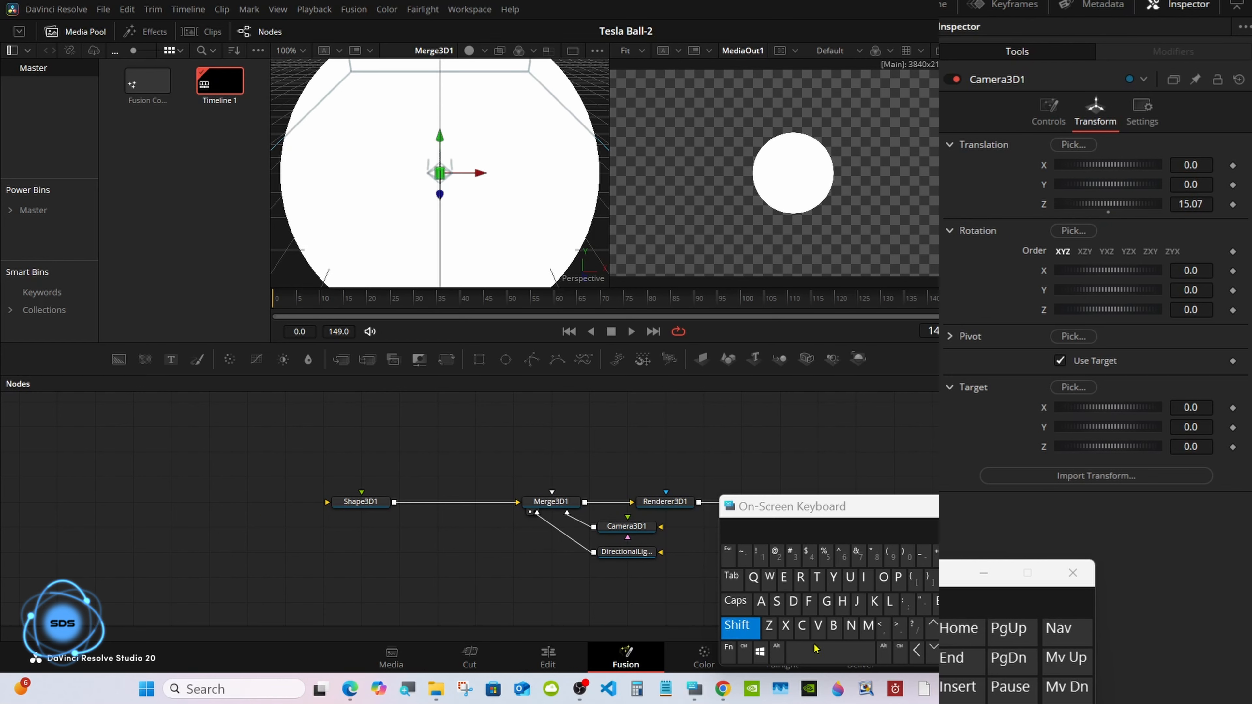
{"action": "left_click", "coordinate": [817, 651]}
{"action": "type", "text": "fa"}
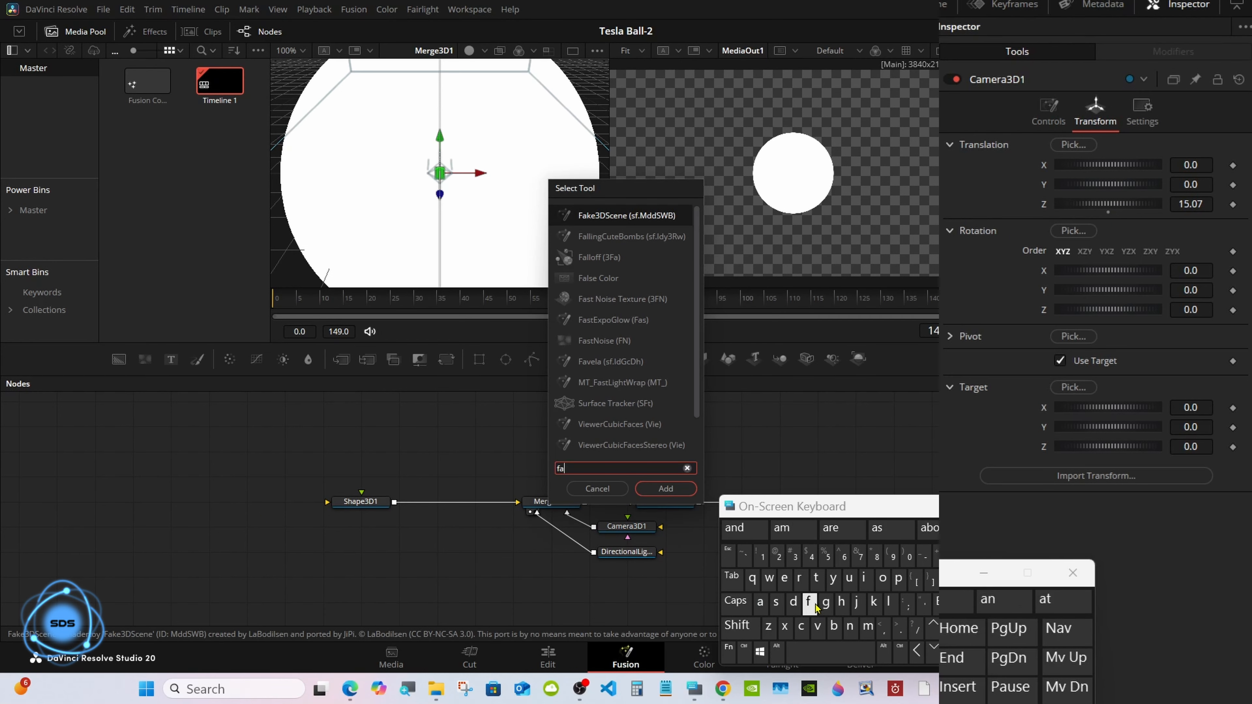
{"action": "type", "text": "lloff"}
{"action": "left_click", "coordinate": [656, 487]}
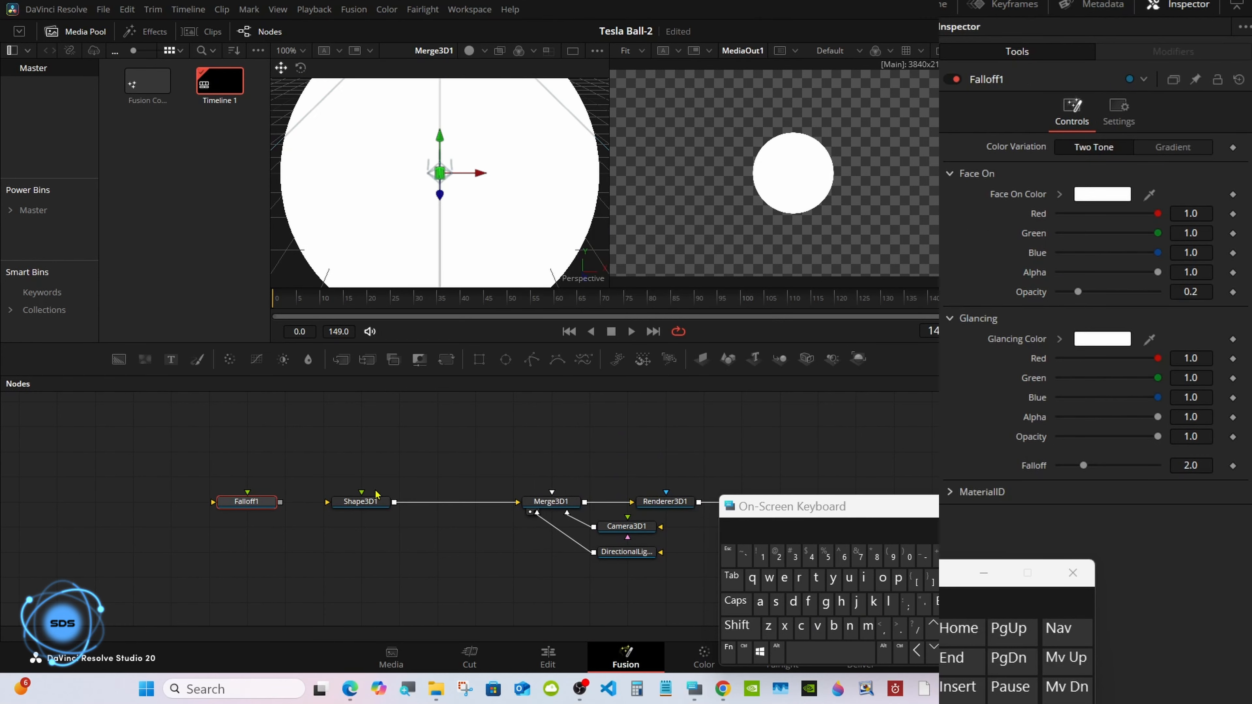
{"action": "left_click_drag", "start_coordinate": [280, 502], "coordinate": [357, 505]}
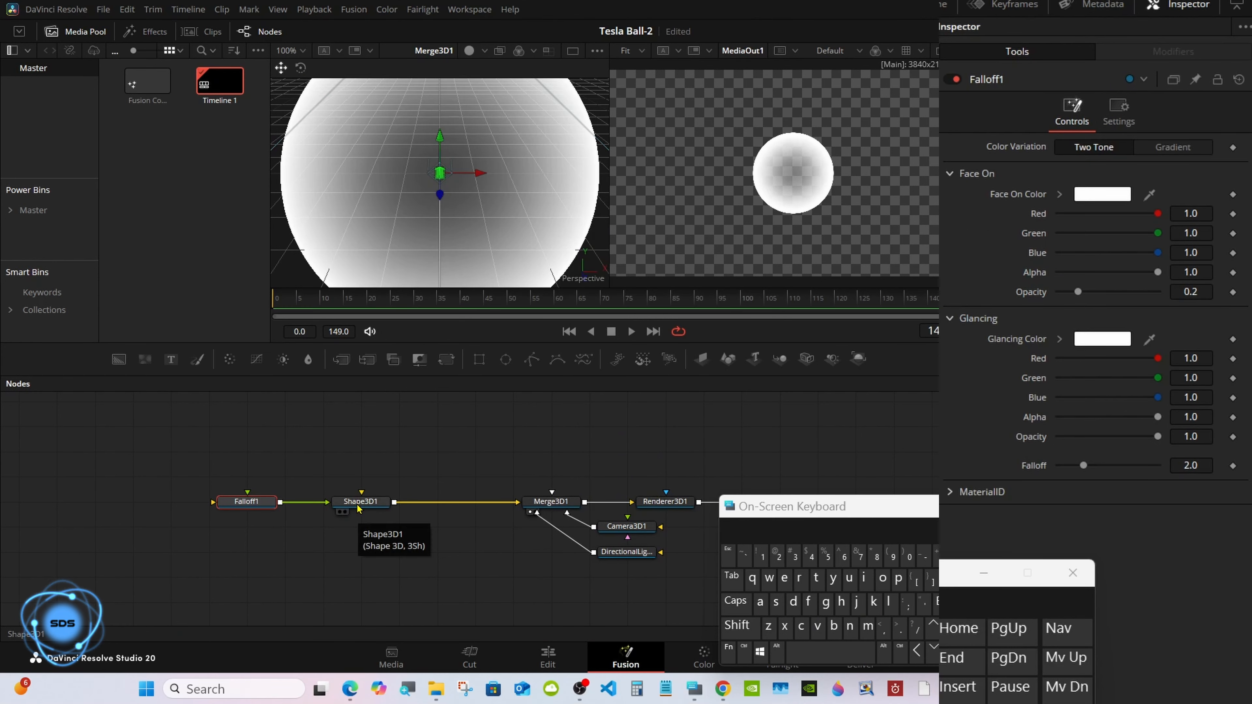
Set Falloff1's Face On Opacity to 0.0 and its Falloff value to 0.15.
{"action": "left_click_drag", "start_coordinate": [1078, 291], "coordinate": [1028, 299]}
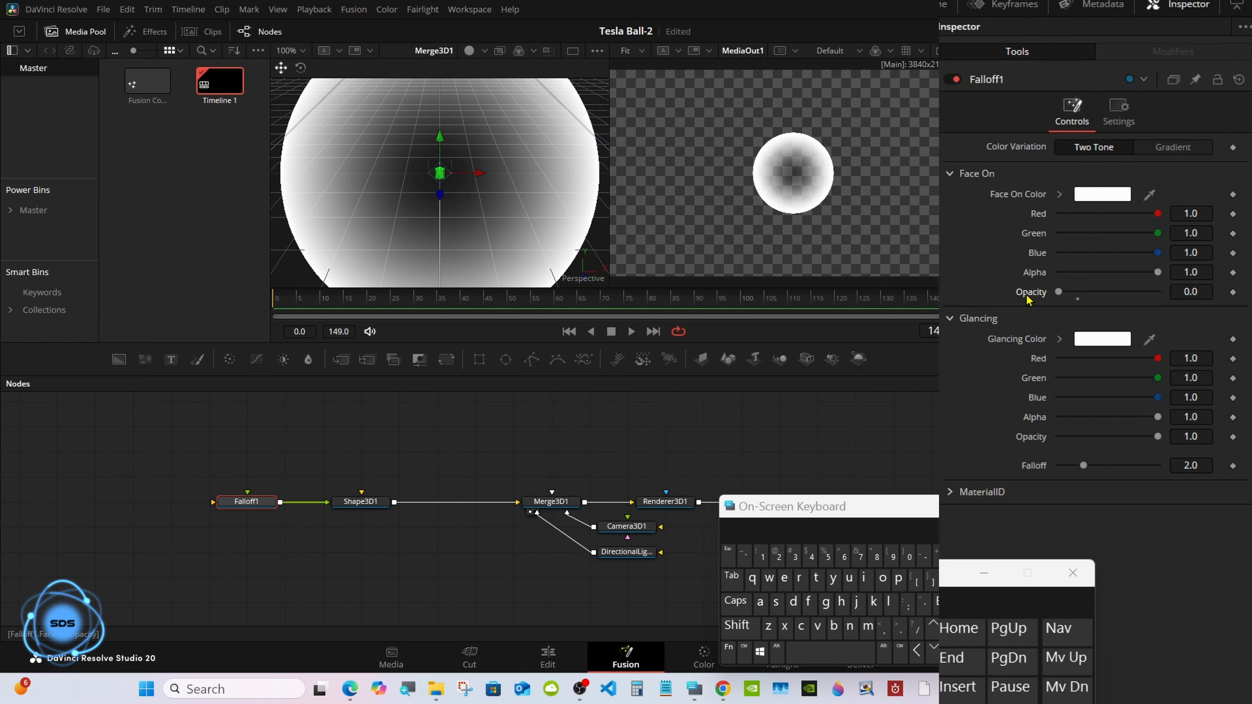
{"action": "left_click_drag", "start_coordinate": [1084, 466], "coordinate": [1066, 466]}
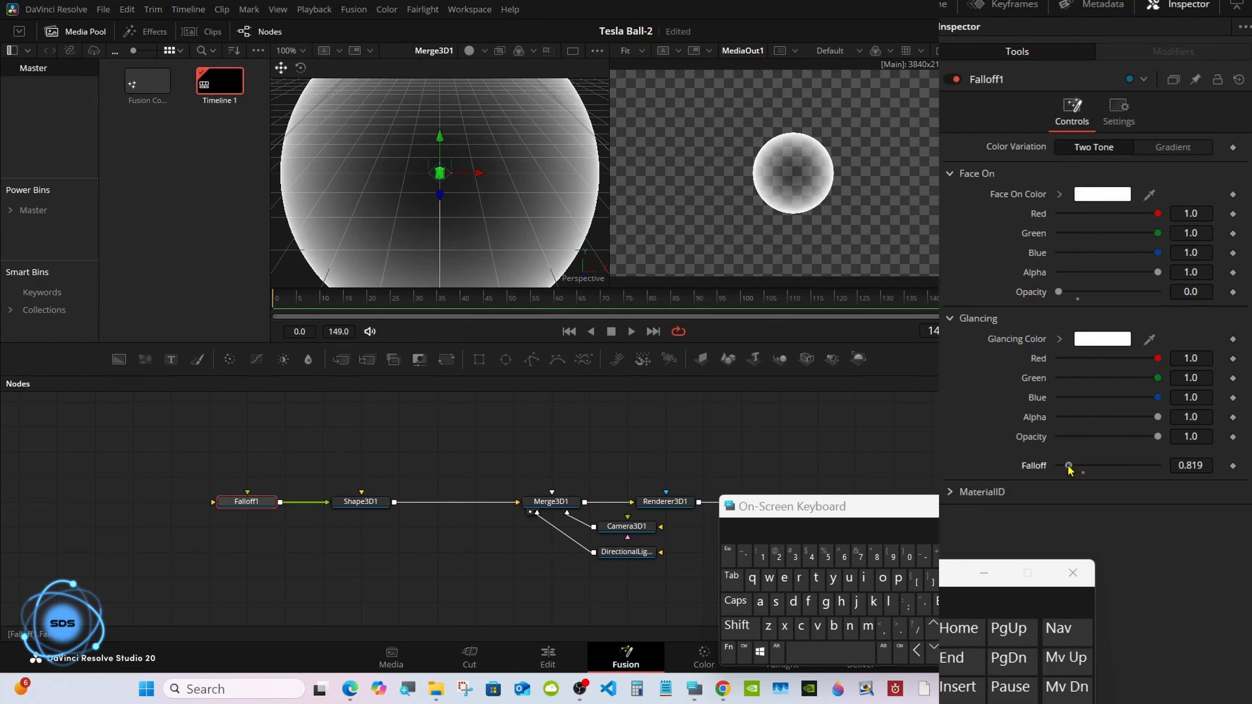
{"action": "left_click", "coordinate": [1178, 464]}
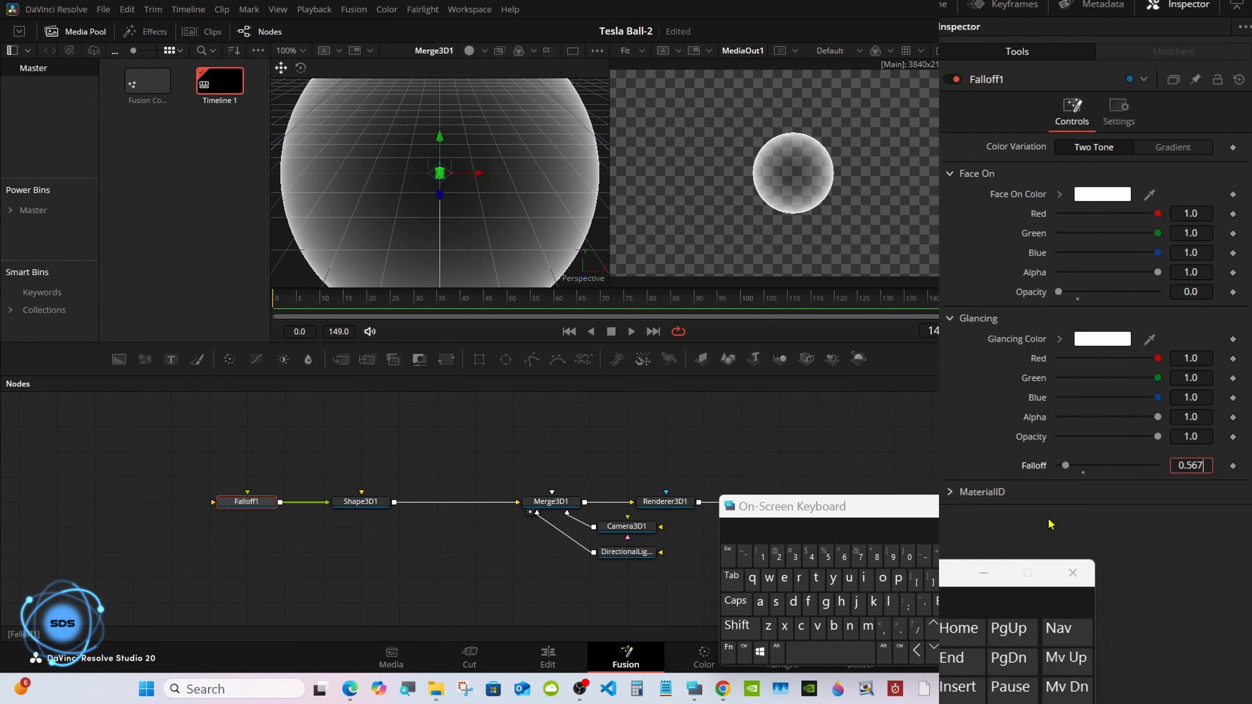
{"action": "key", "text": "BackSpace"}
{"action": "key", "text": "BackSpace"}
{"action": "key", "text": "BackSpace"}
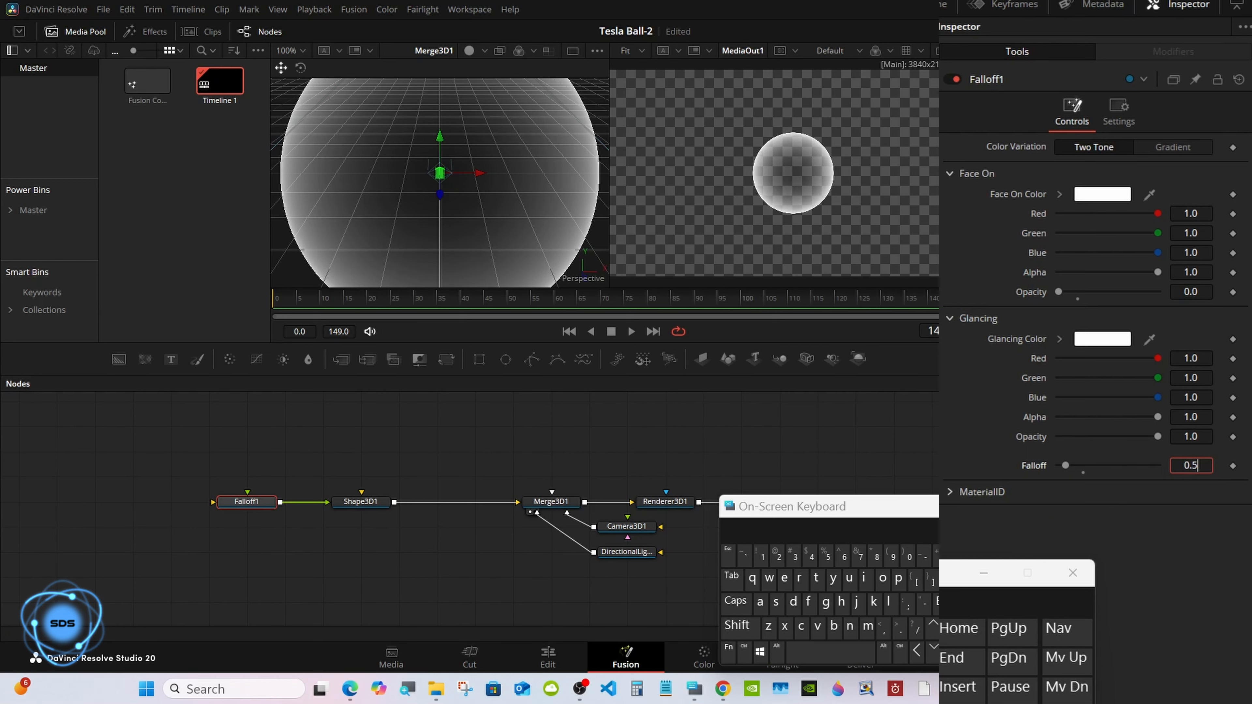
{"action": "left_click", "coordinate": [762, 556]}
{"action": "left_click", "coordinate": [828, 556]}
{"action": "left_click", "coordinate": [927, 603]}
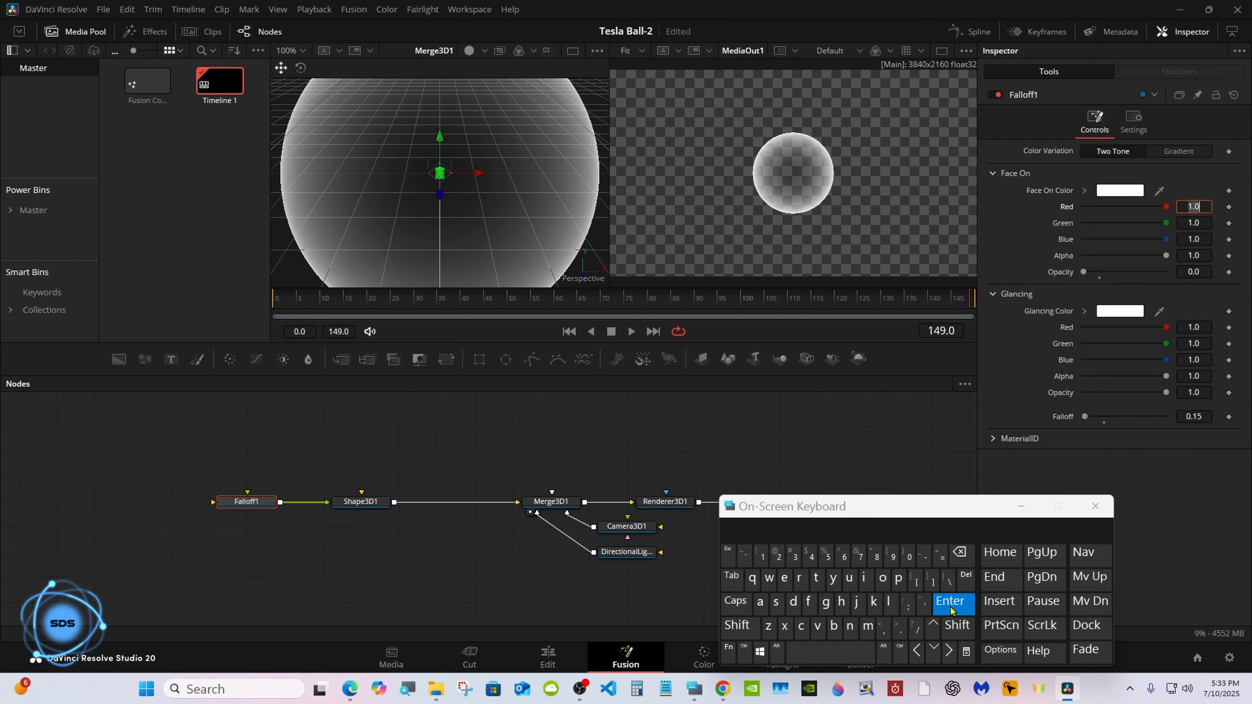
Add a second Shape3D merged with Shape3D1's output and place the new Merge3D2 in line between Shape3D1 and Merge3D1.
{"action": "left_click_drag", "start_coordinate": [825, 507], "coordinate": [923, 486]}
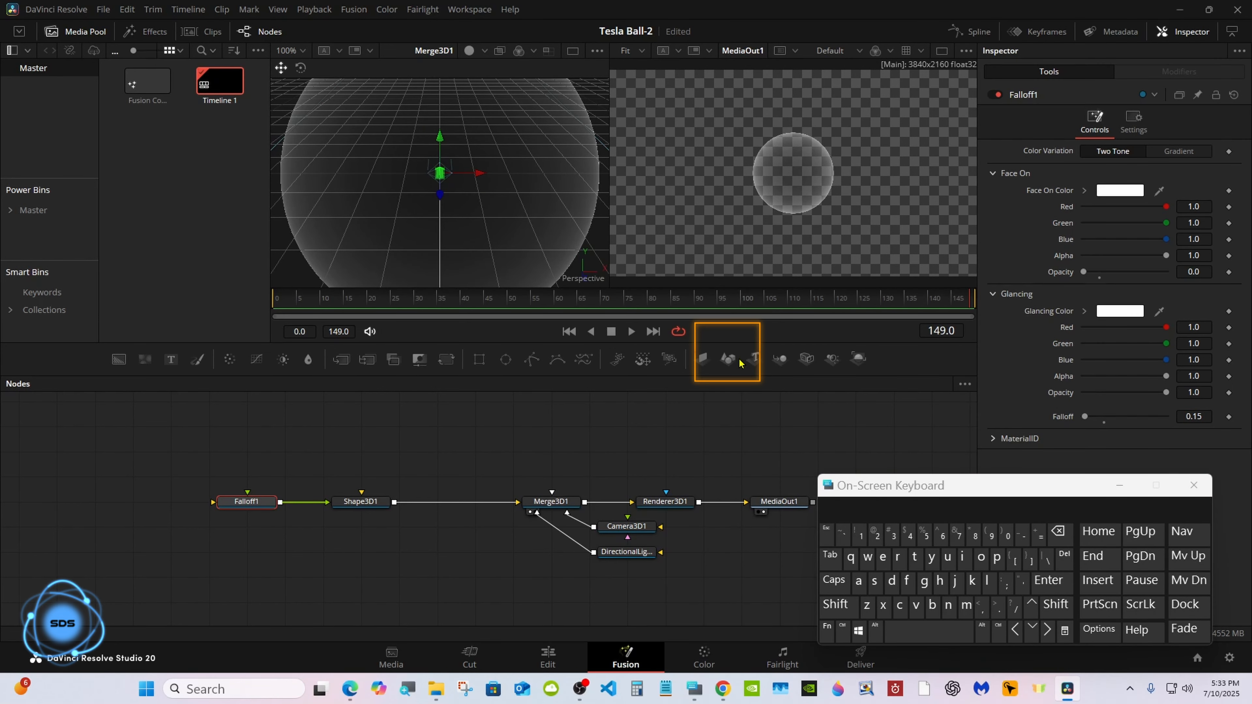
{"action": "left_click_drag", "start_coordinate": [740, 362], "coordinate": [394, 502]}
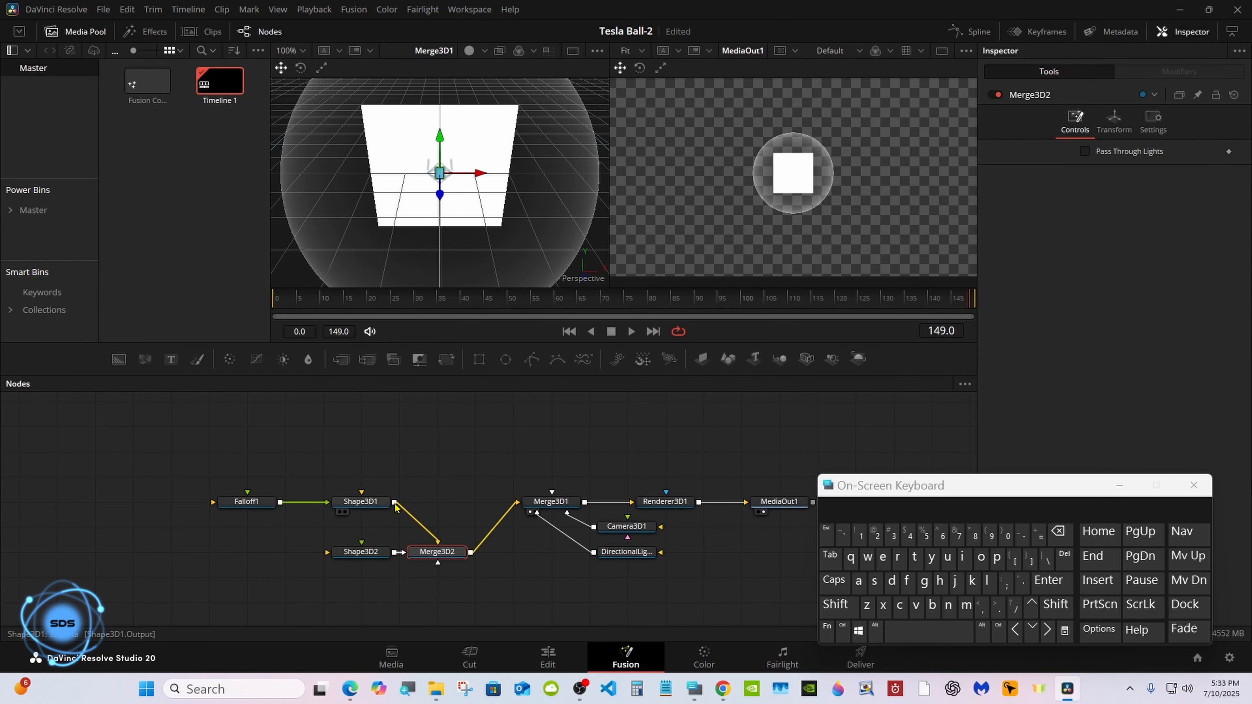
{"action": "left_click_drag", "start_coordinate": [423, 562], "coordinate": [427, 495]}
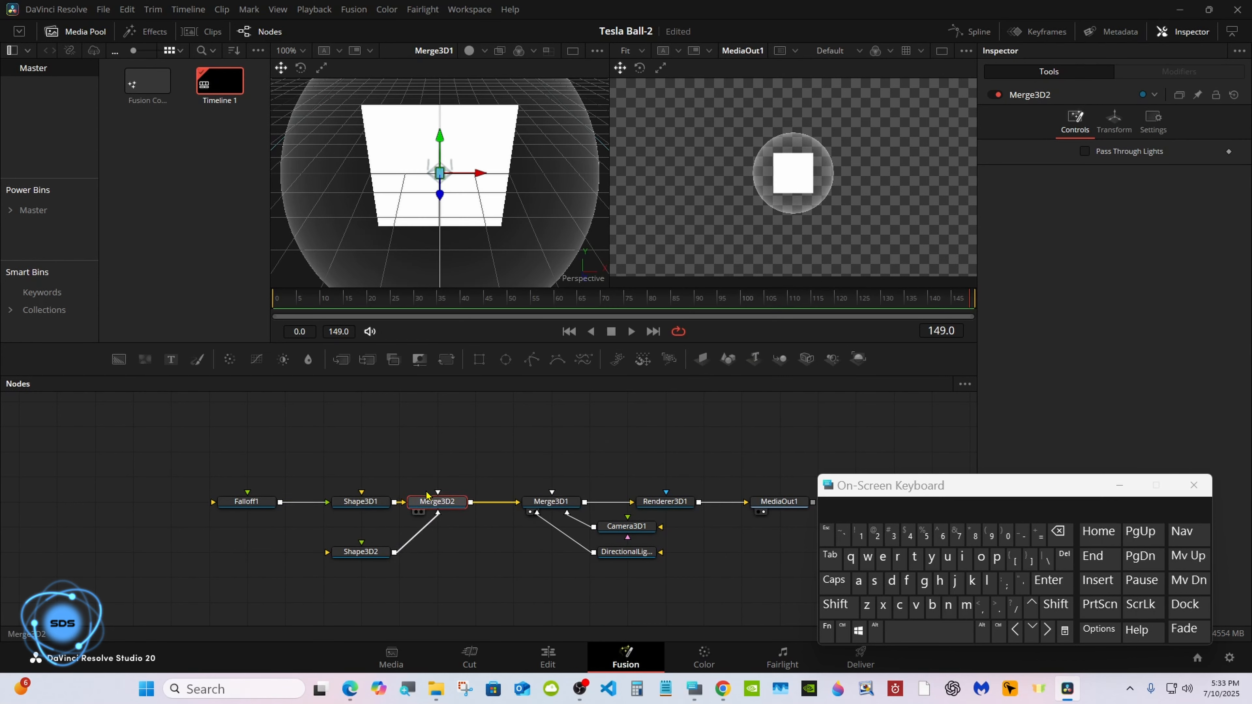
Change Shape3D2 to a Sphere with Base Subdivisions and Height Subdivisions both at 100.
{"action": "left_click", "coordinate": [341, 554]}
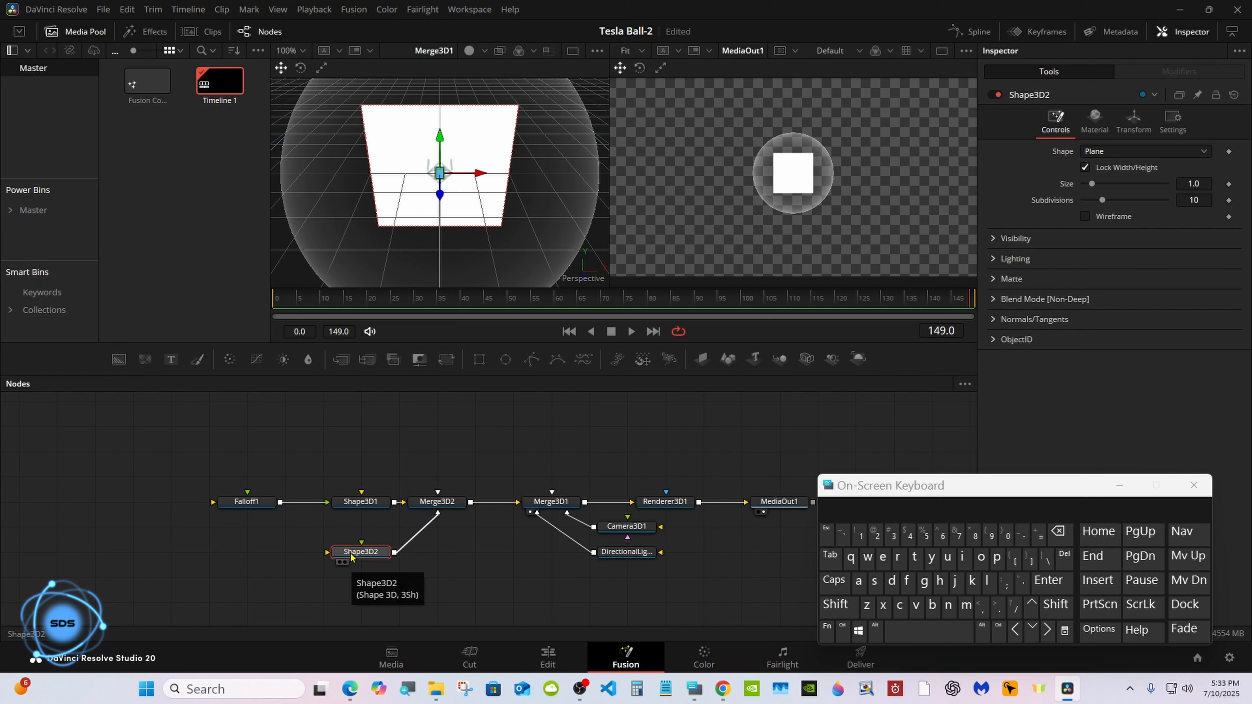
{"action": "left_click", "coordinate": [1106, 153]}
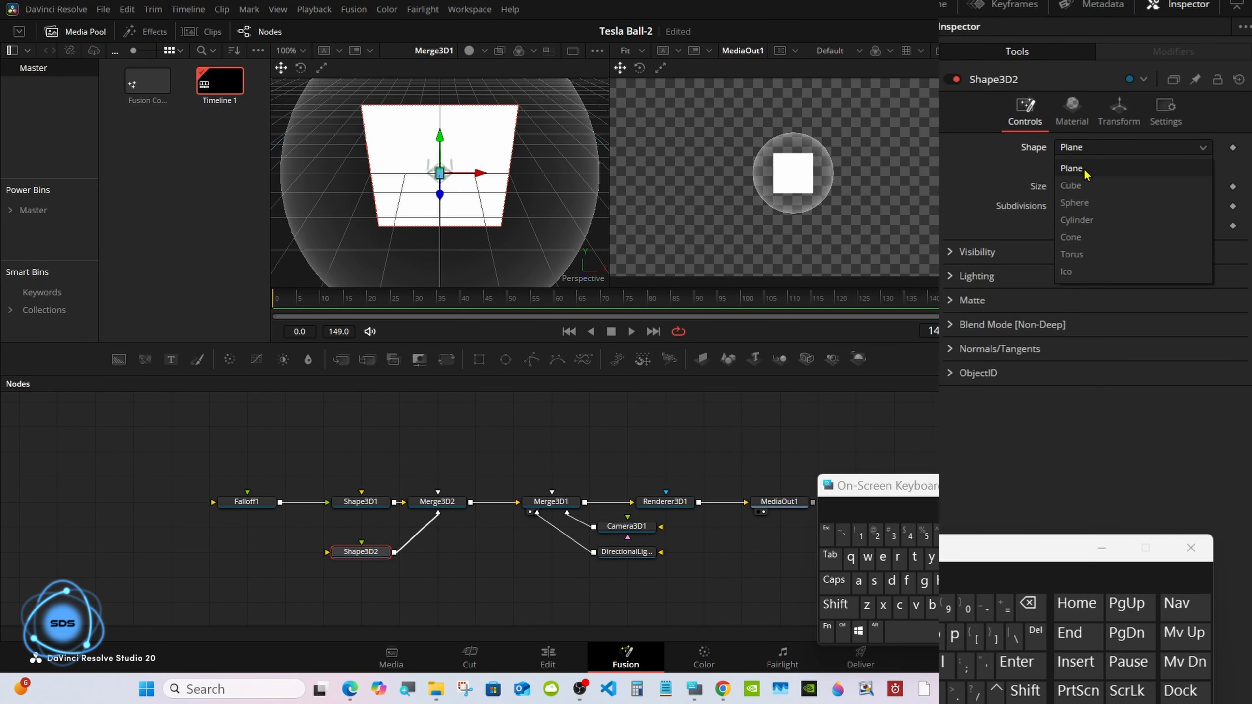
{"action": "left_click", "coordinate": [1075, 203]}
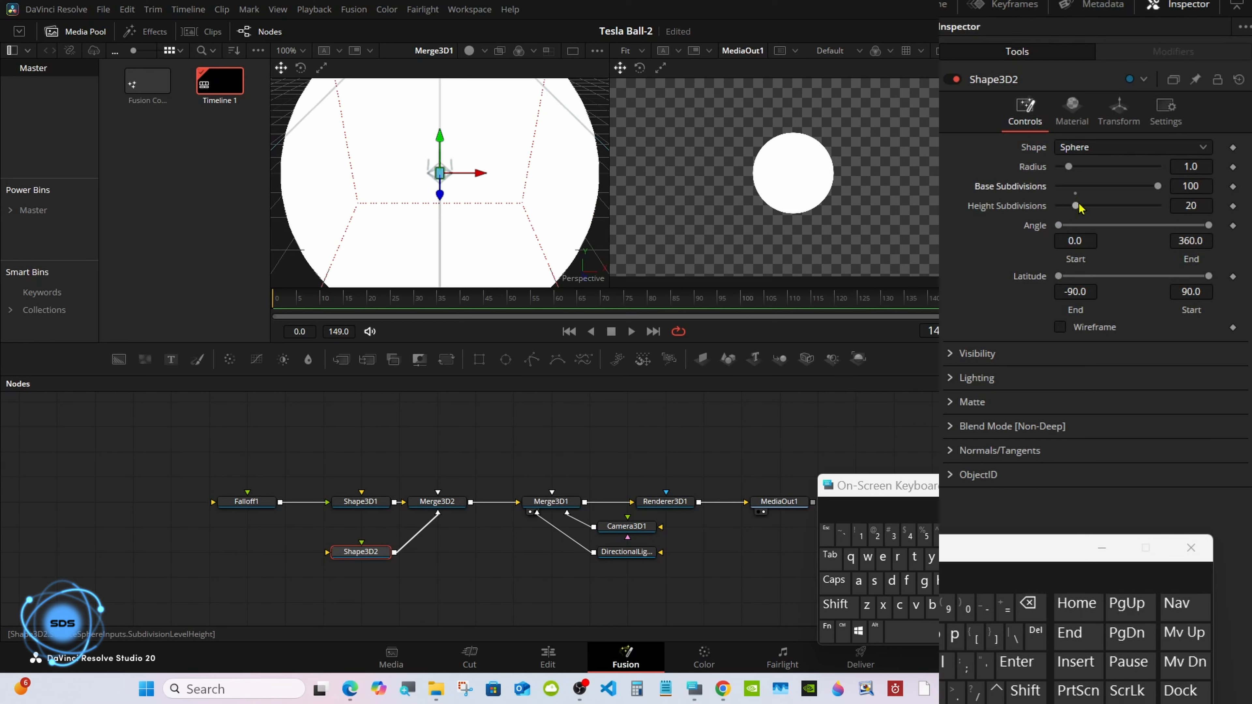
{"action": "left_click_drag", "start_coordinate": [1076, 206], "coordinate": [1173, 205]}
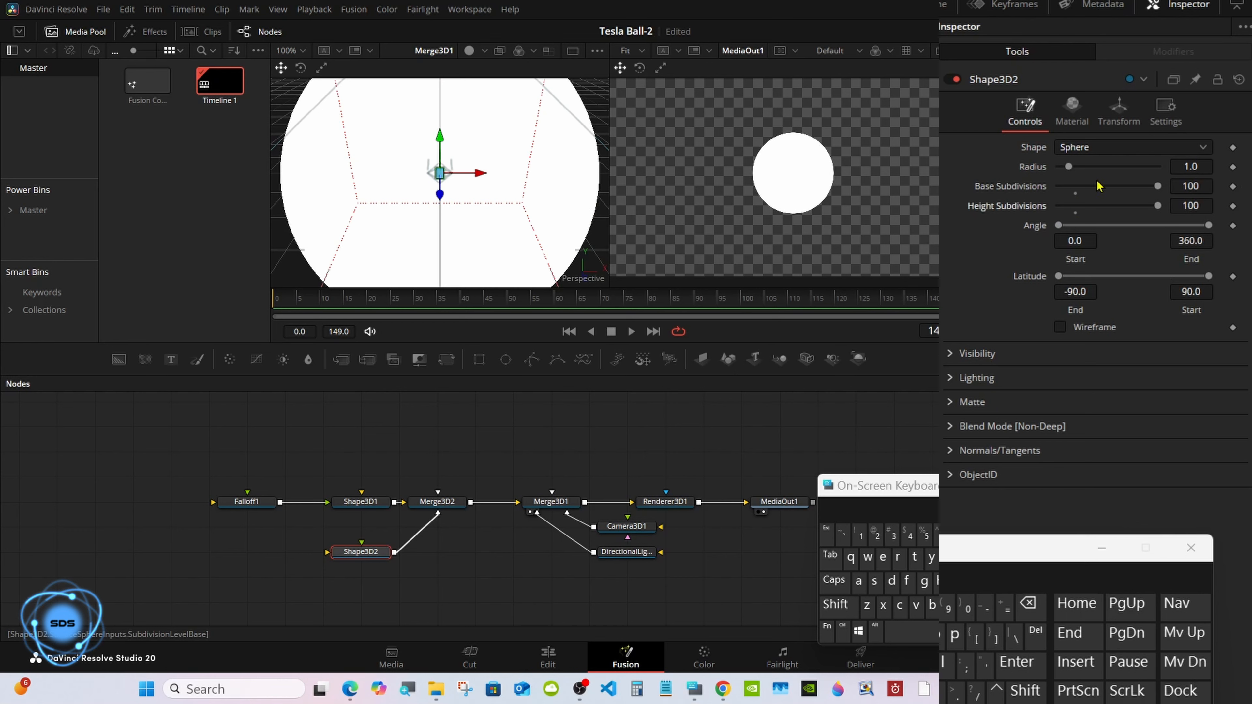
Shrink the Shape3D2 sphere to a Radius of 0.25.
{"action": "left_click_drag", "start_coordinate": [1068, 166], "coordinate": [1062, 168]}
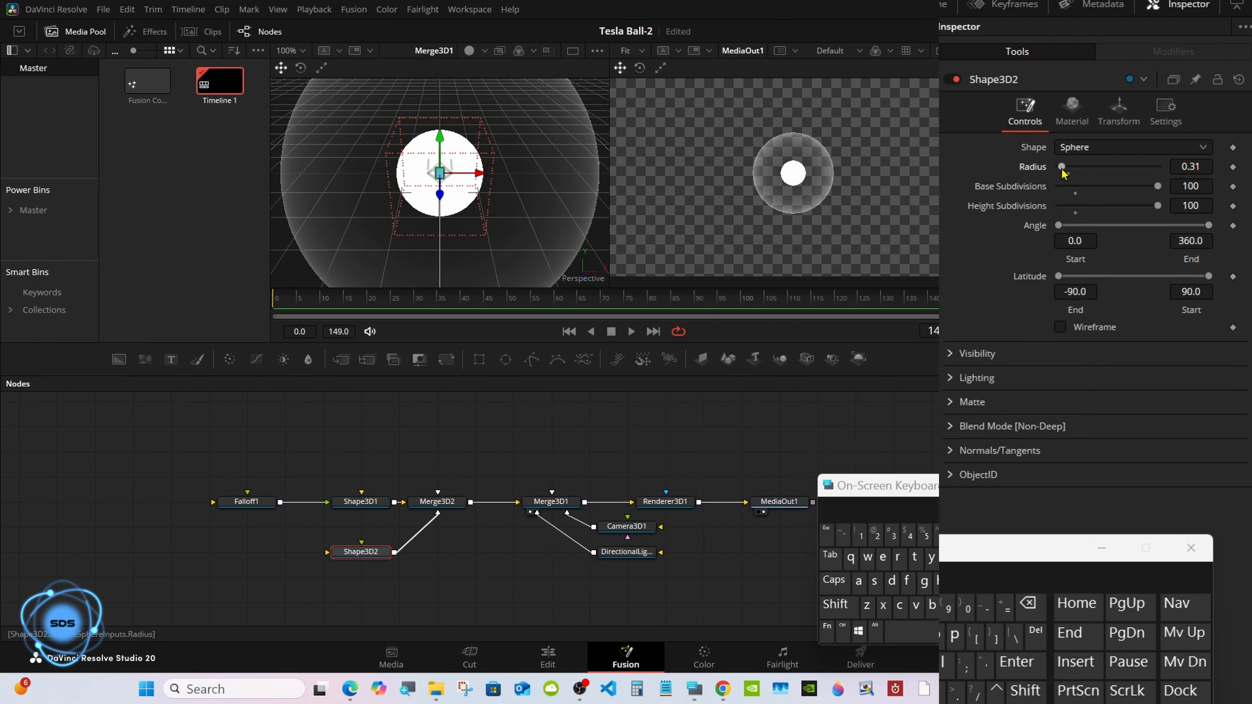
{"action": "left_click", "coordinate": [1201, 166]}
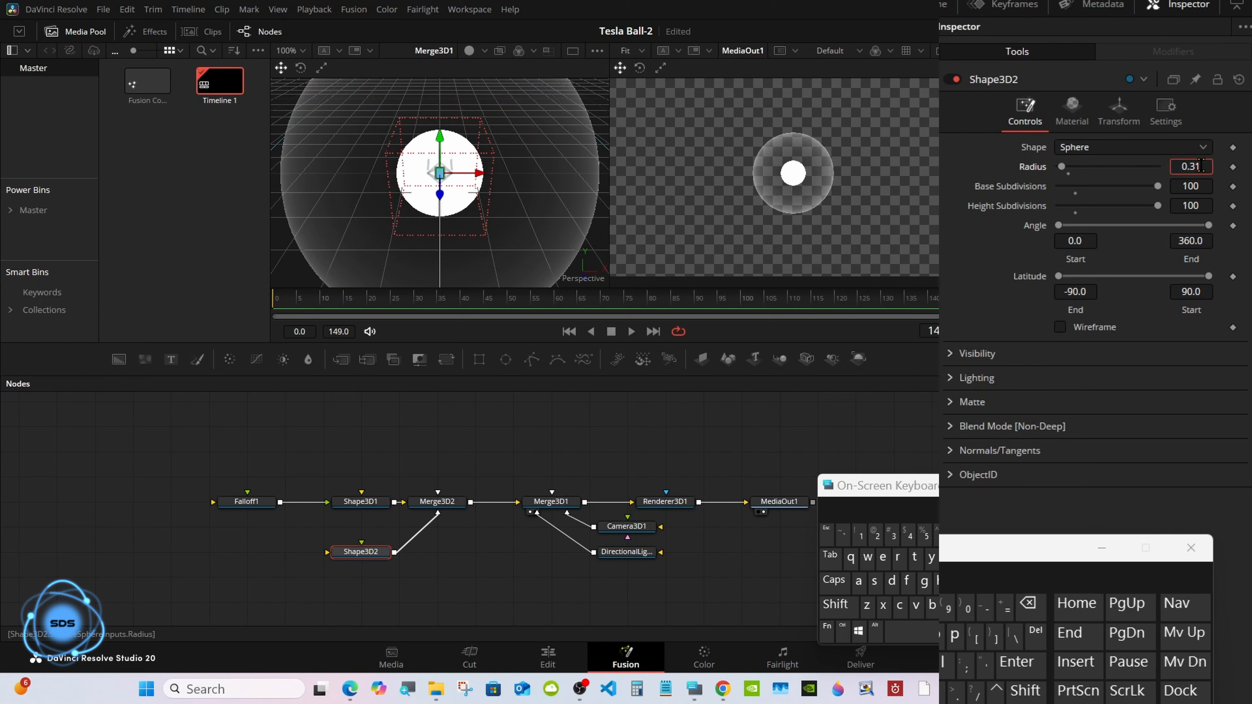
{"action": "left_click", "coordinate": [1032, 604]}
{"action": "left_click", "coordinate": [1031, 603]}
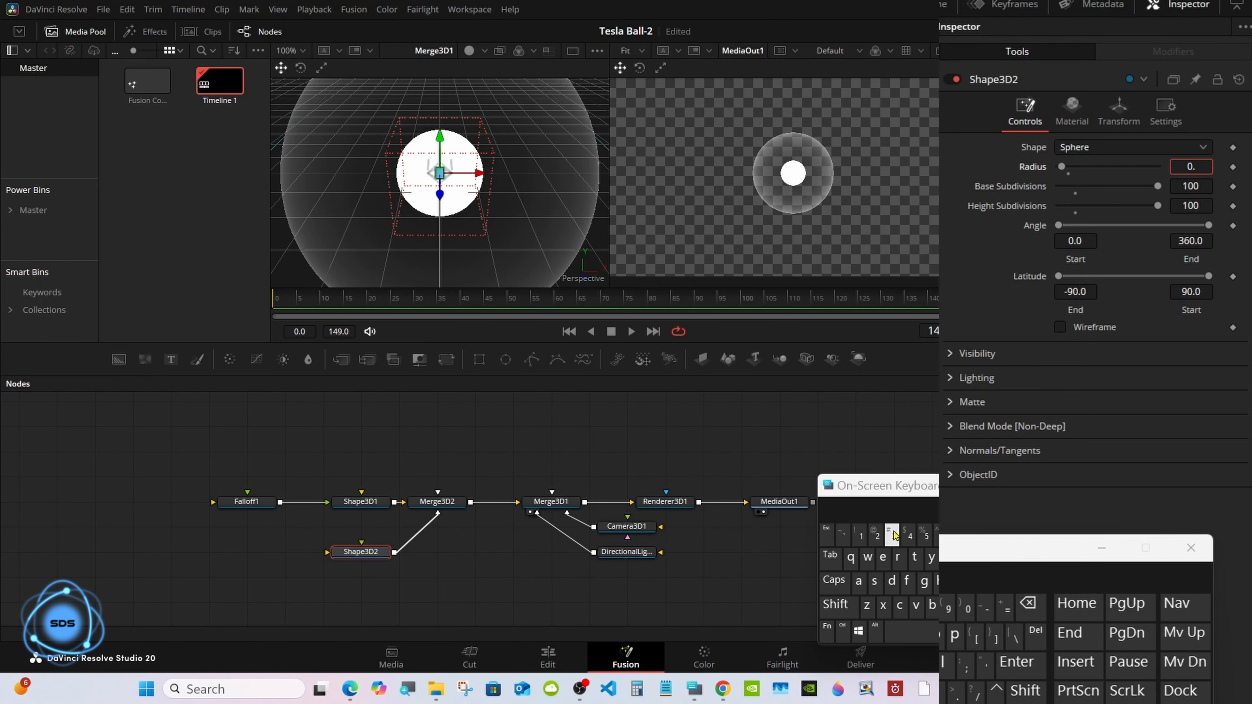
{"action": "left_click", "coordinate": [877, 535]}
{"action": "left_click", "coordinate": [925, 535]}
{"action": "left_click", "coordinate": [1020, 665]}
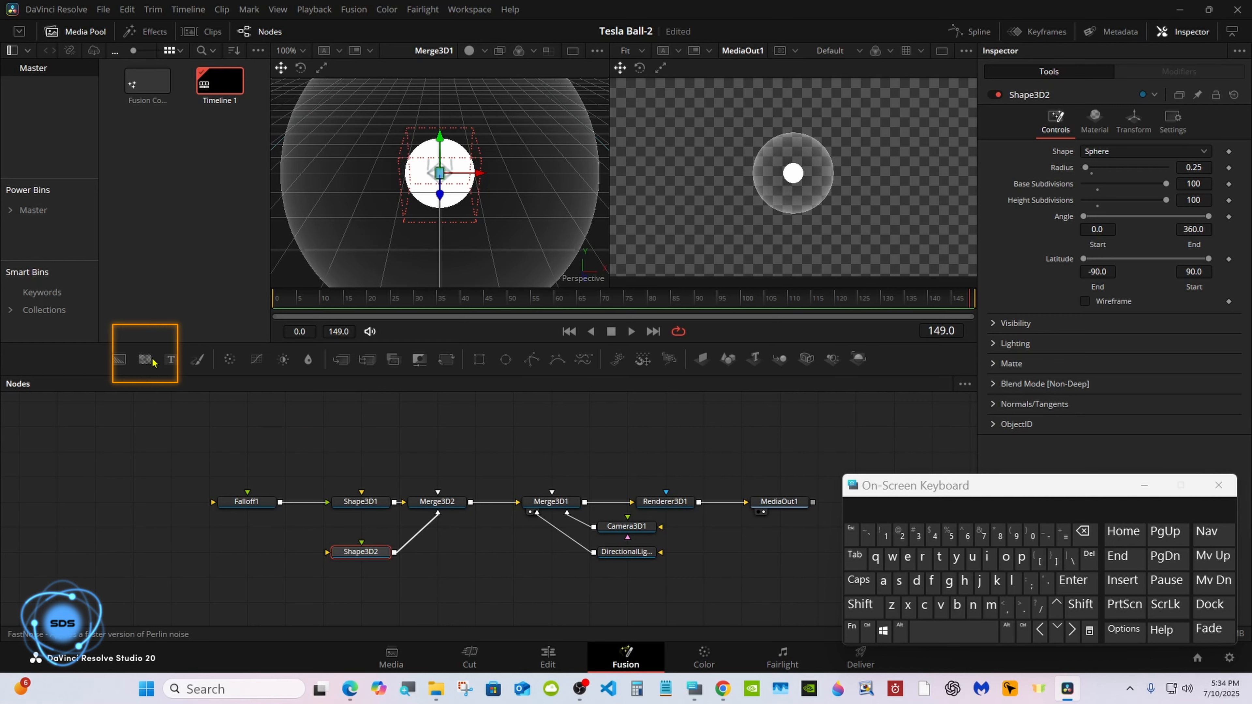
Add a FastNoise node as Shape3D2's material and set its Detail to 10.0 and Contrast to 5.0.
{"action": "left_click_drag", "start_coordinate": [148, 360], "coordinate": [360, 557]}
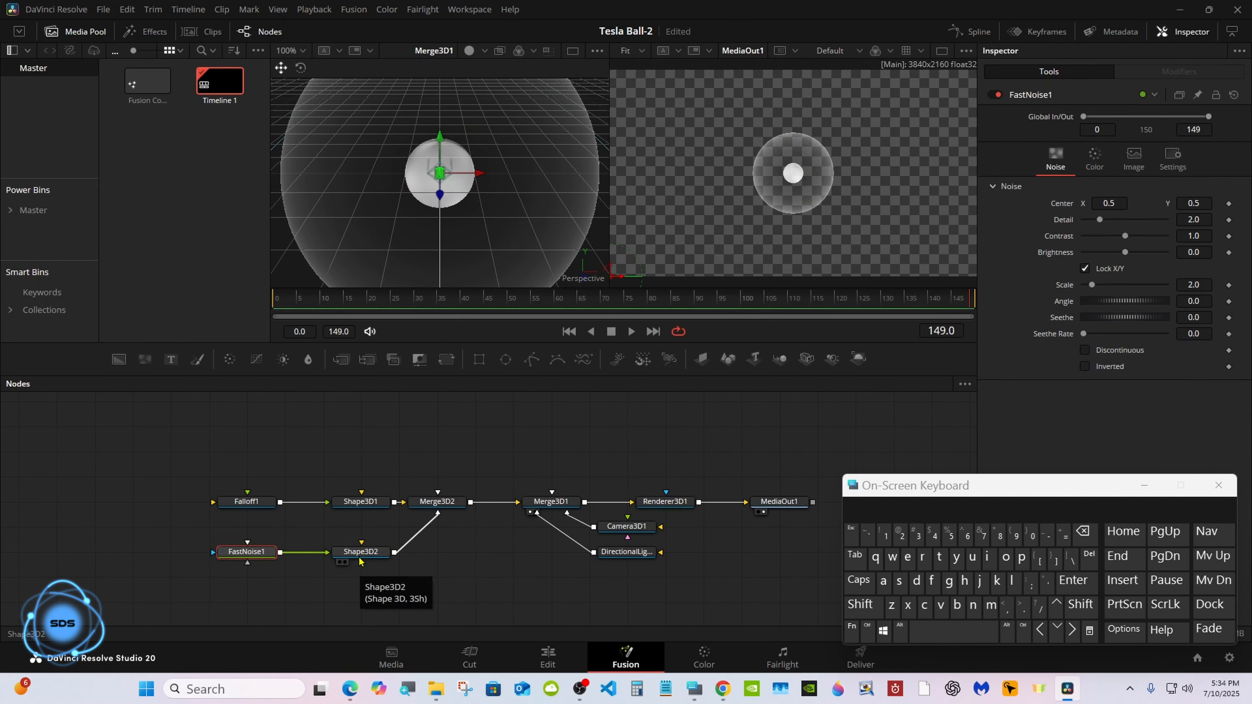
{"action": "left_click_drag", "start_coordinate": [930, 494], "coordinate": [645, 511]}
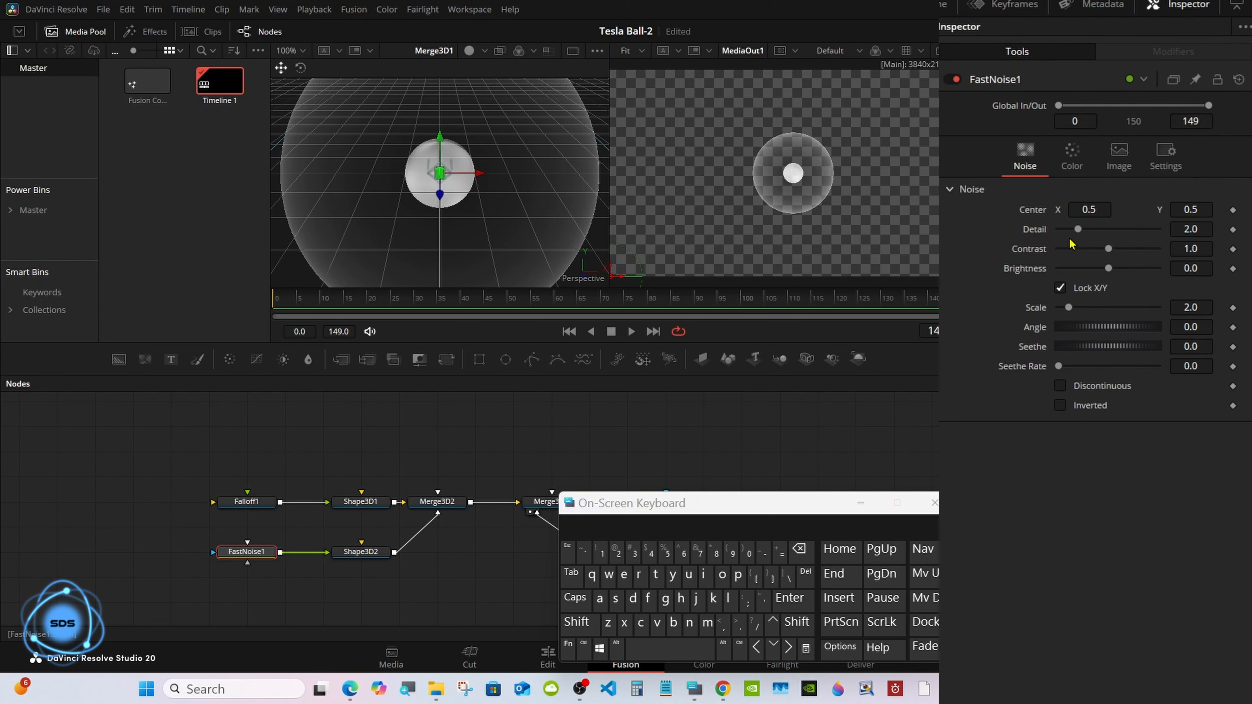
{"action": "left_click_drag", "start_coordinate": [1078, 231], "coordinate": [1188, 246]}
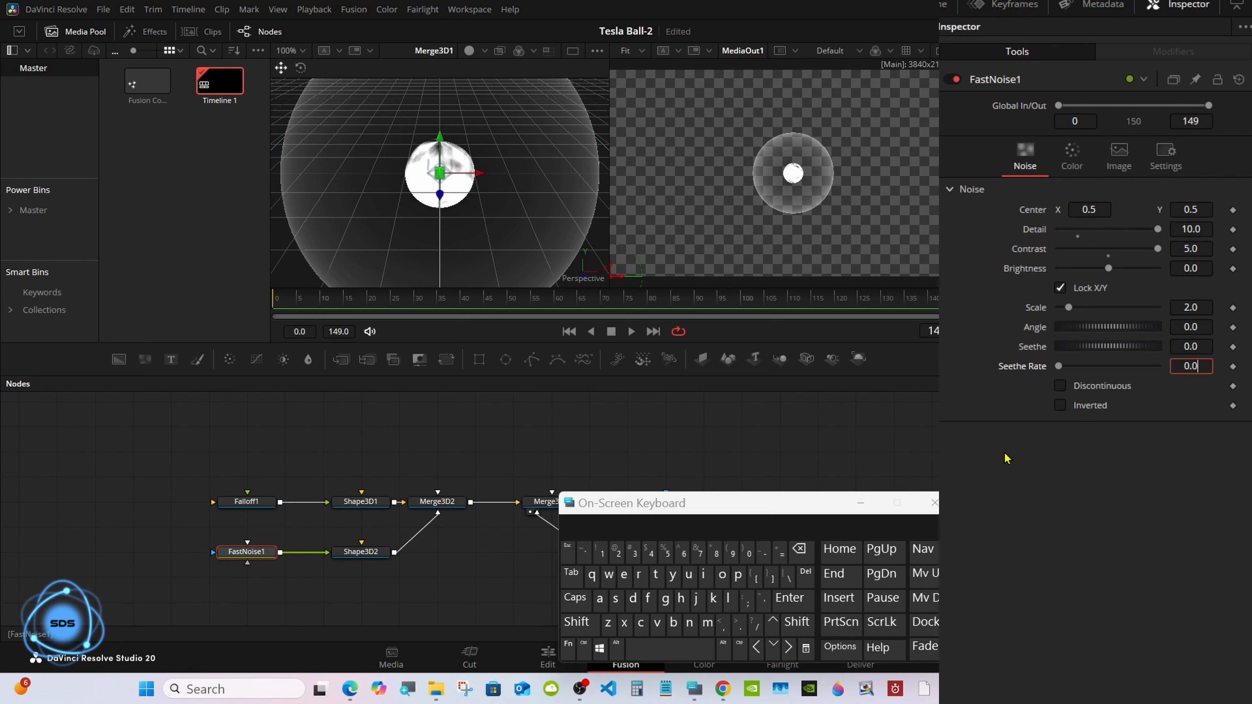
Set FastNoise1's Seethe Rate to 0.2 and Scale to 4.25, with Discontinuous and Inverted enabled.
{"action": "left_click", "coordinate": [798, 549]}
{"action": "left_click", "coordinate": [617, 553]}
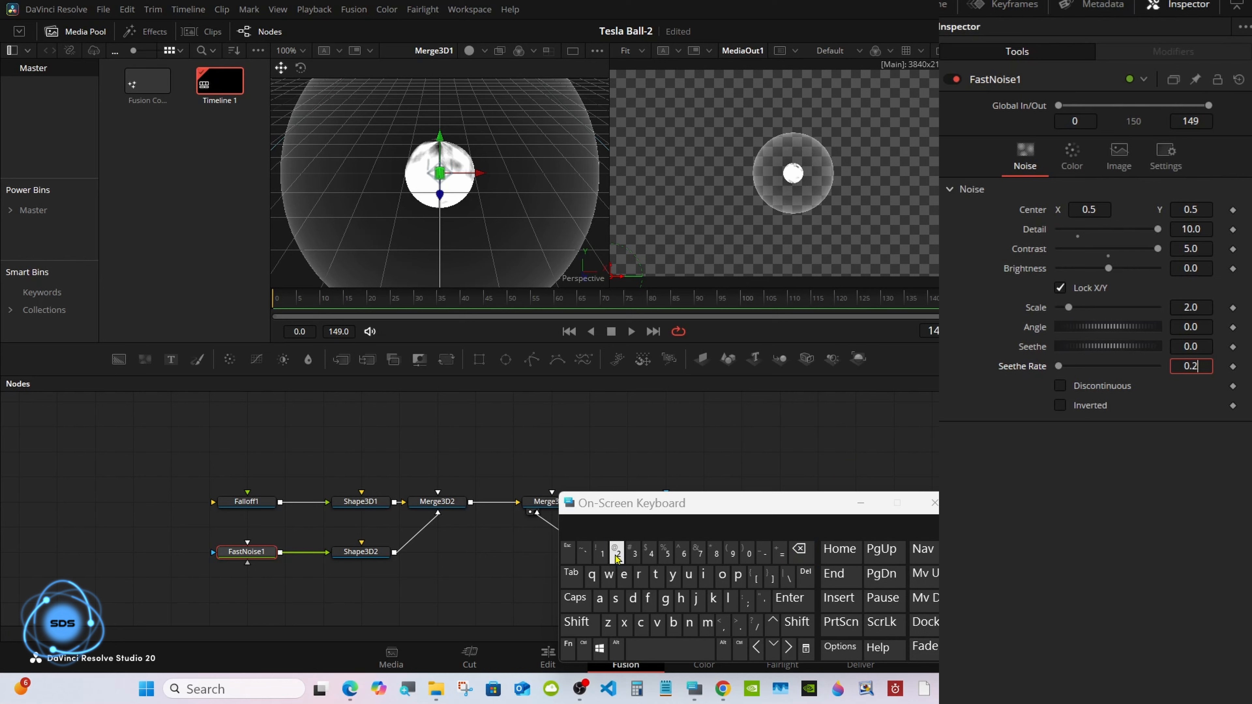
{"action": "left_click", "coordinate": [789, 598]}
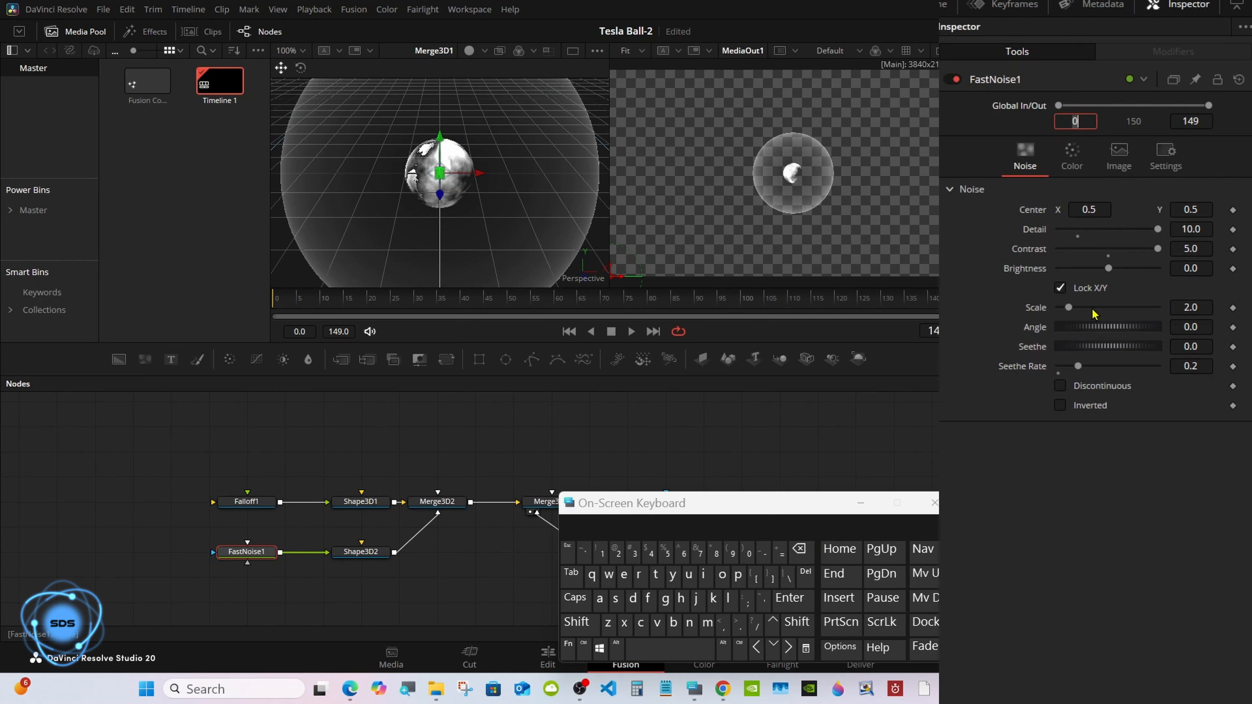
{"action": "left_click_drag", "start_coordinate": [1073, 315], "coordinate": [1083, 317]}
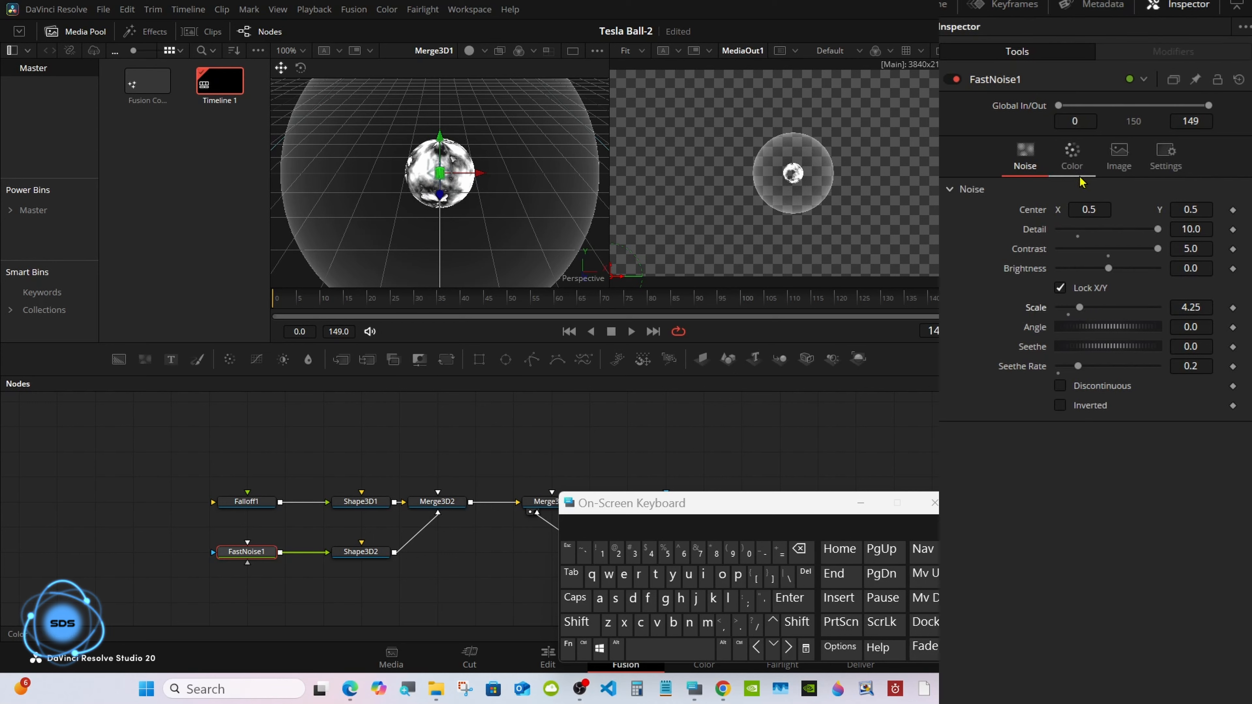
{"action": "left_click", "coordinate": [1060, 386]}
{"action": "left_click", "coordinate": [1060, 406]}
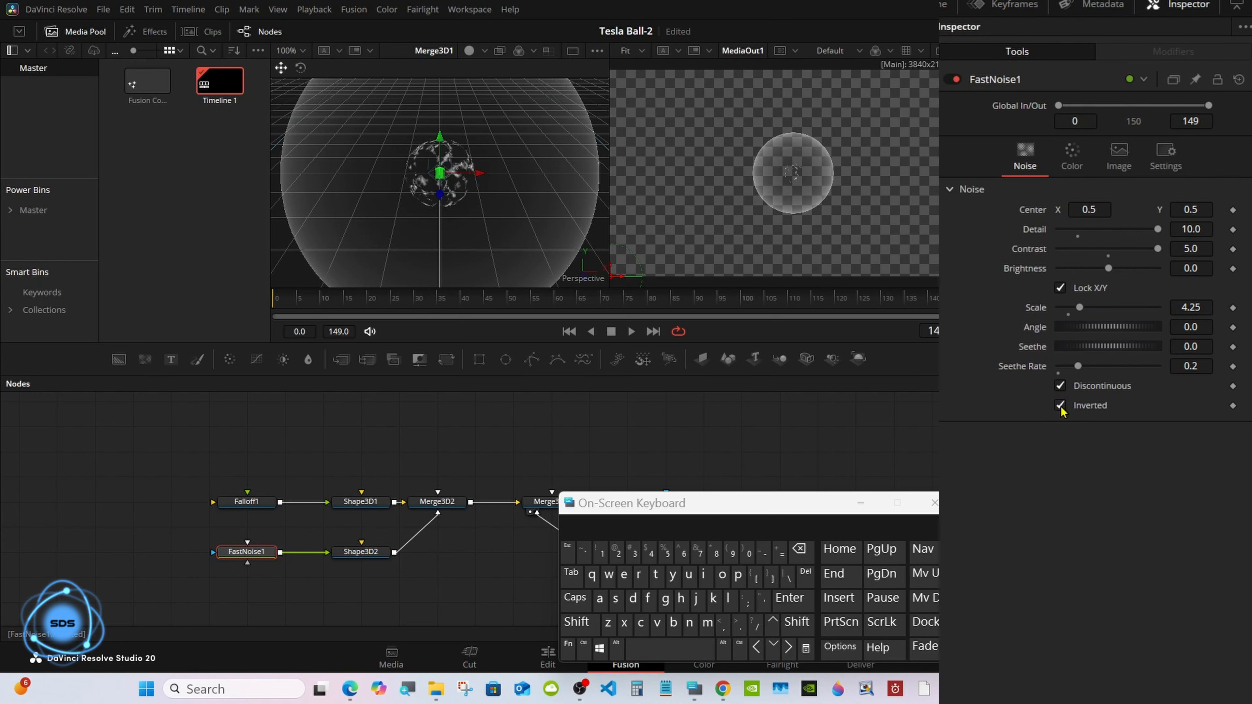
Set FastNoise1's Color 1 to the dark blue custom color #161695 with an Alpha of 1.0.
{"action": "left_click", "coordinate": [1069, 168]}
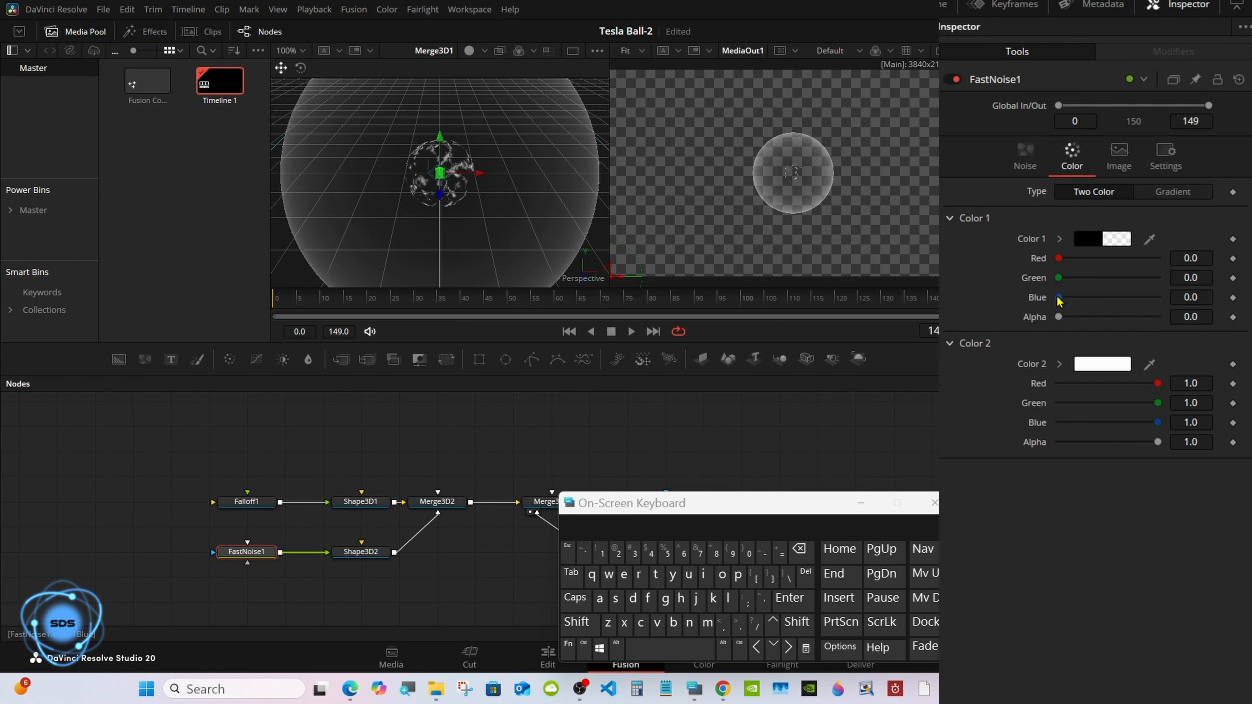
{"action": "left_click", "coordinate": [1087, 240]}
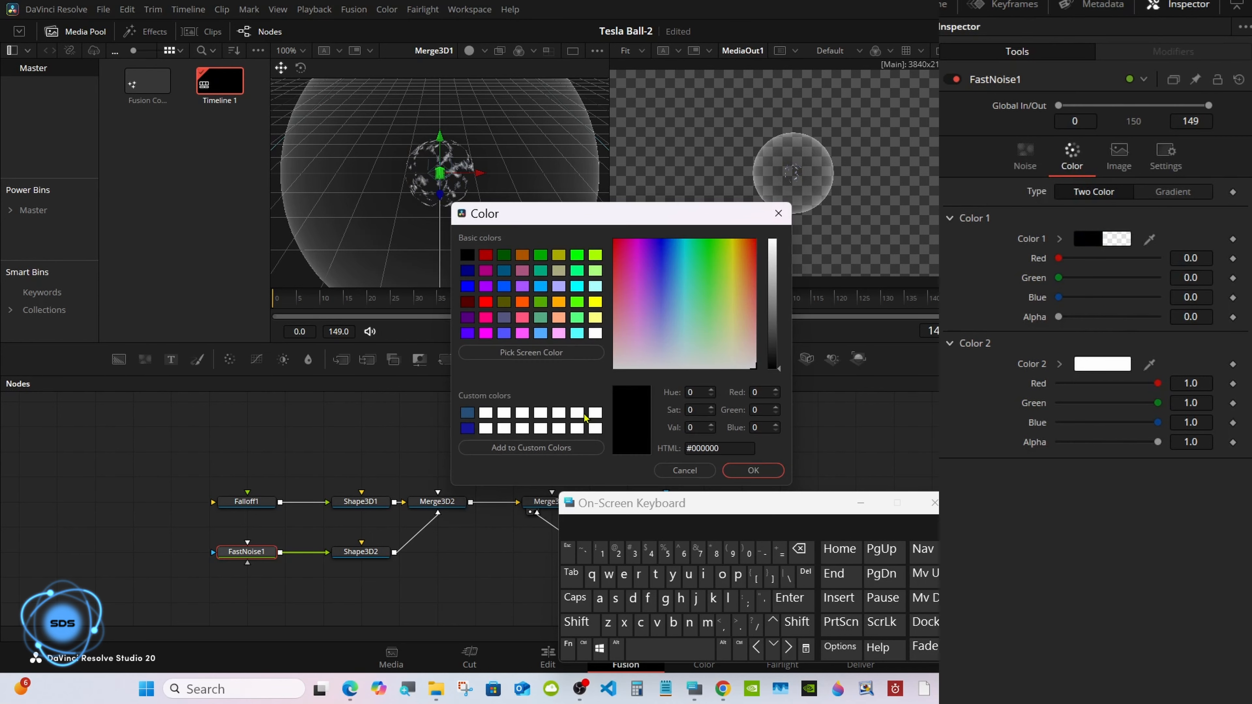
{"action": "left_click", "coordinate": [466, 428]}
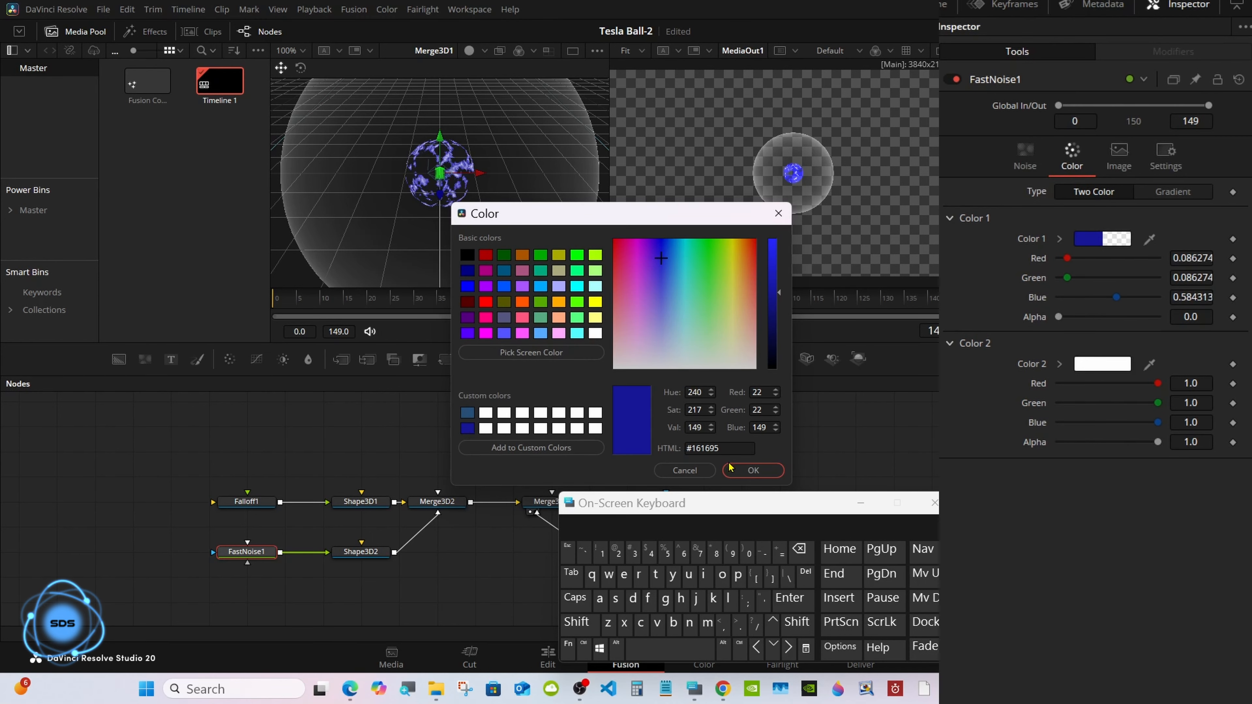
{"action": "left_click", "coordinate": [753, 470]}
{"action": "left_click_drag", "start_coordinate": [1061, 322], "coordinate": [1177, 319]}
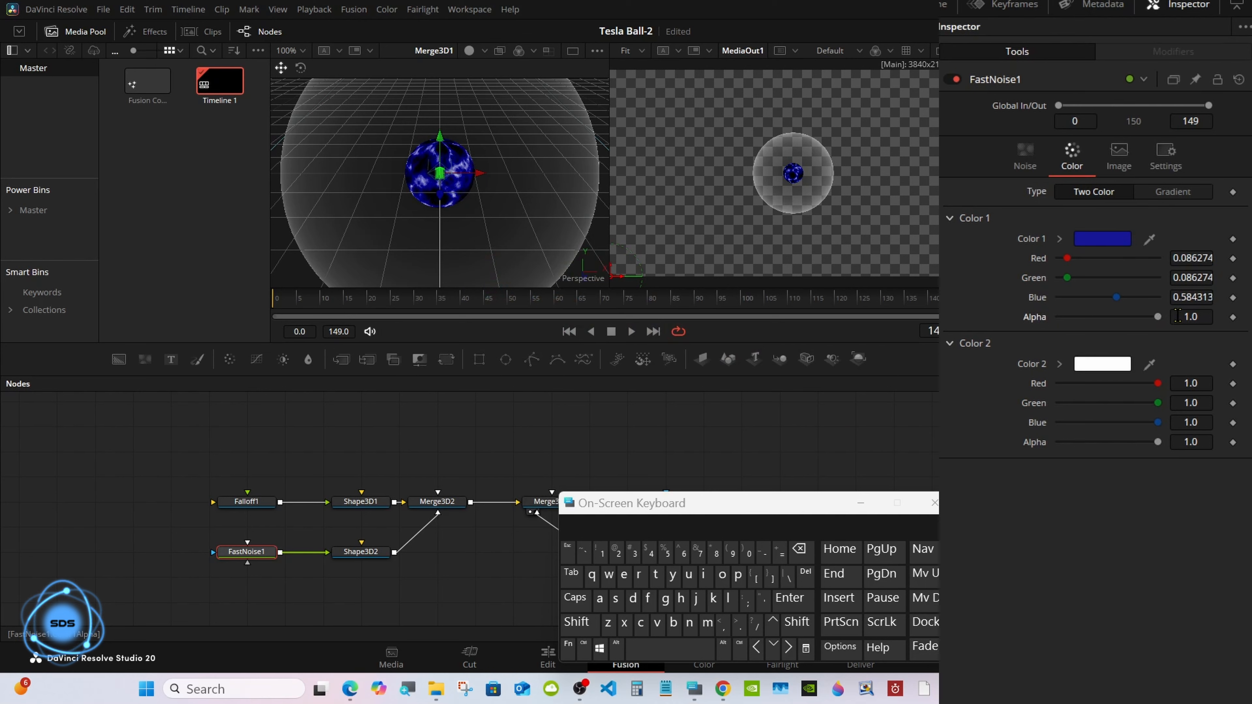
Enable Use Target in the transform settings of DirectionalLight1.
{"action": "left_click_drag", "start_coordinate": [610, 503], "coordinate": [762, 508]}
{"action": "left_click", "coordinate": [623, 558]}
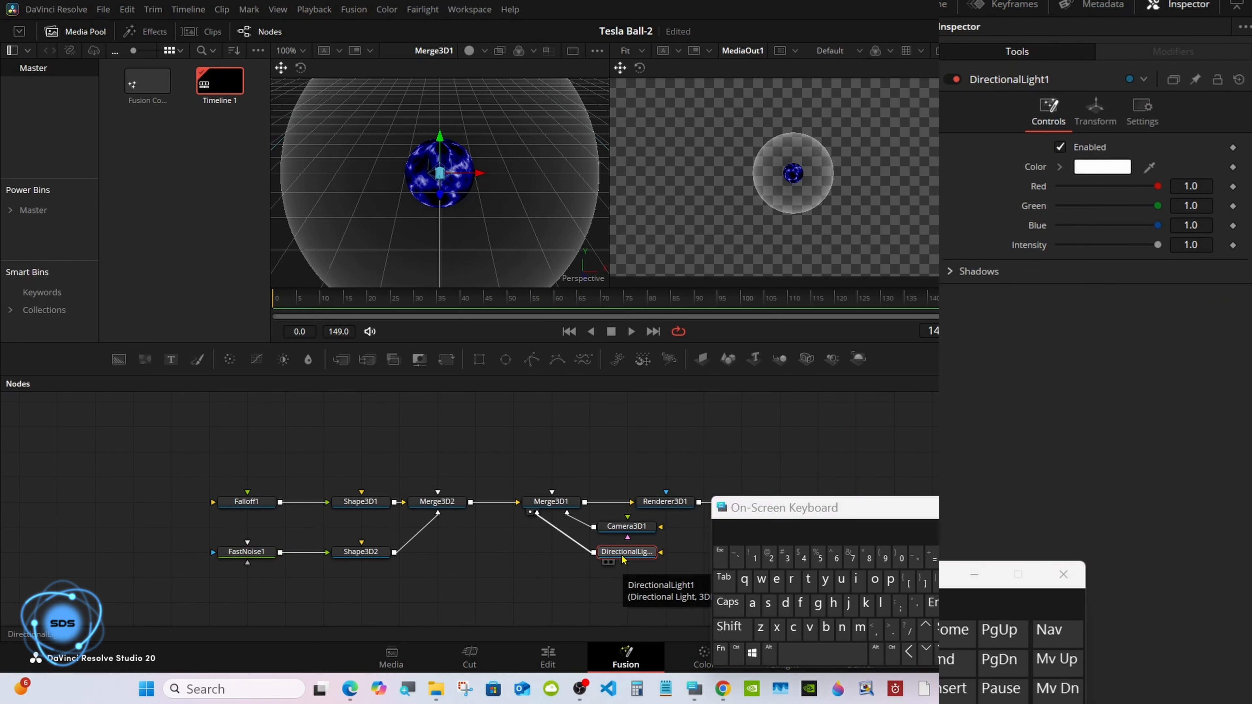
{"action": "left_click", "coordinate": [1087, 121]}
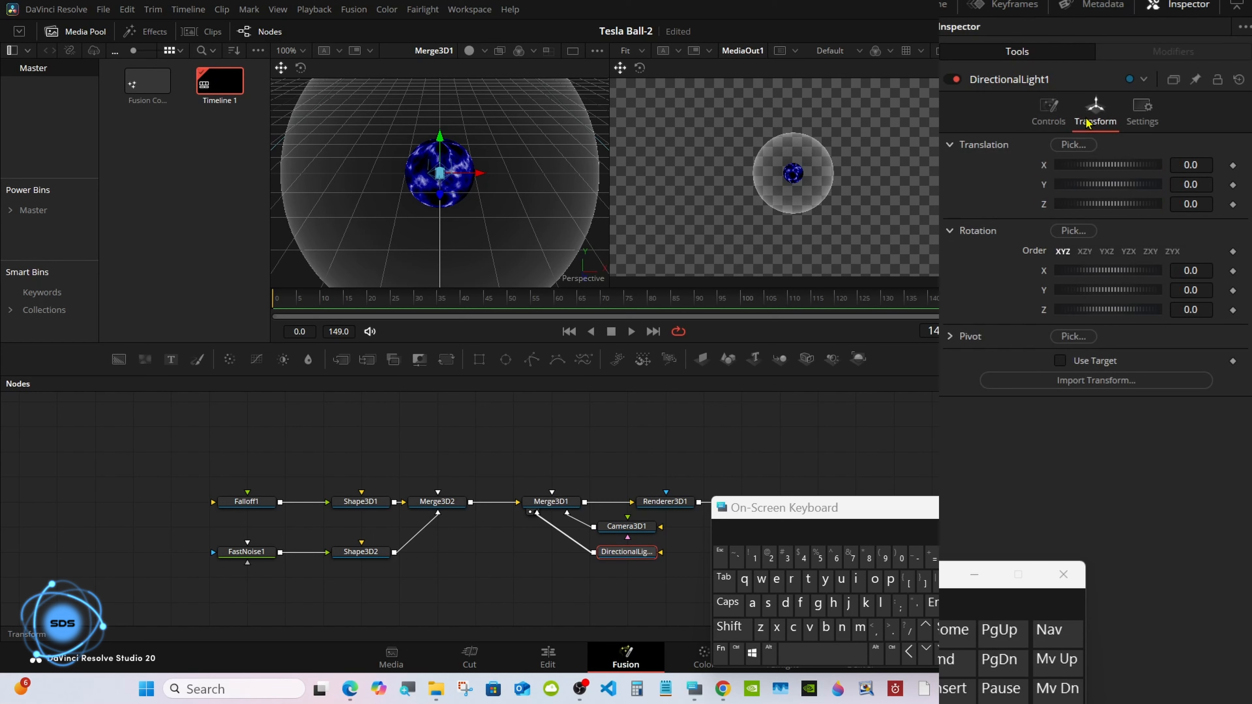
{"action": "left_click", "coordinate": [1060, 360]}
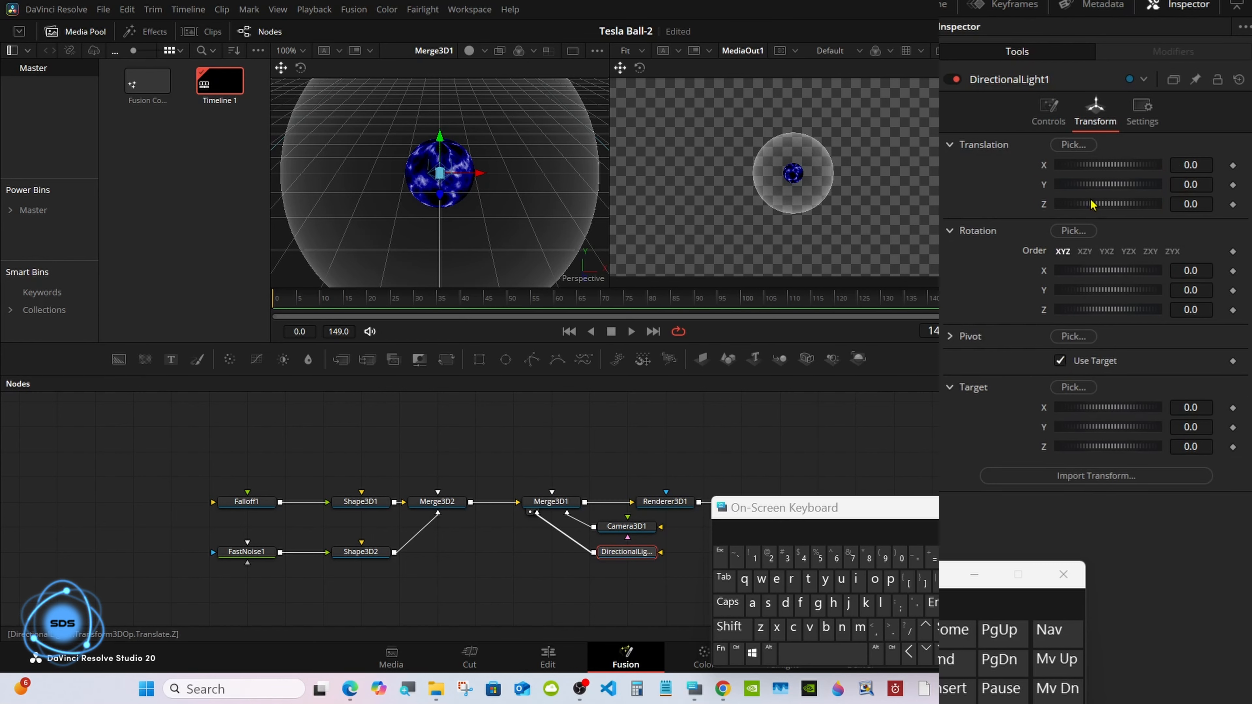
Move DirectionalLight1 towards the camera to a Z translation of 7.1.
{"action": "right_click", "coordinate": [544, 193]}
{"action": "mouse_move", "coordinate": [577, 197]}
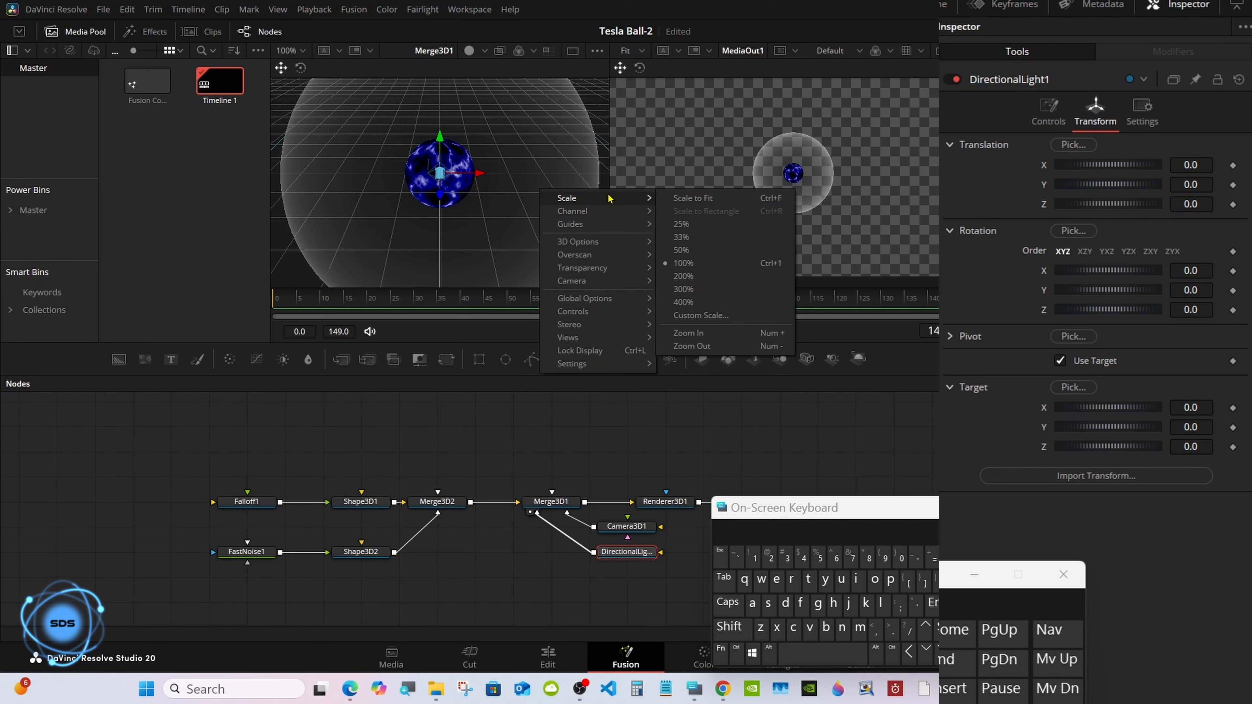
{"action": "left_click", "coordinate": [680, 199]}
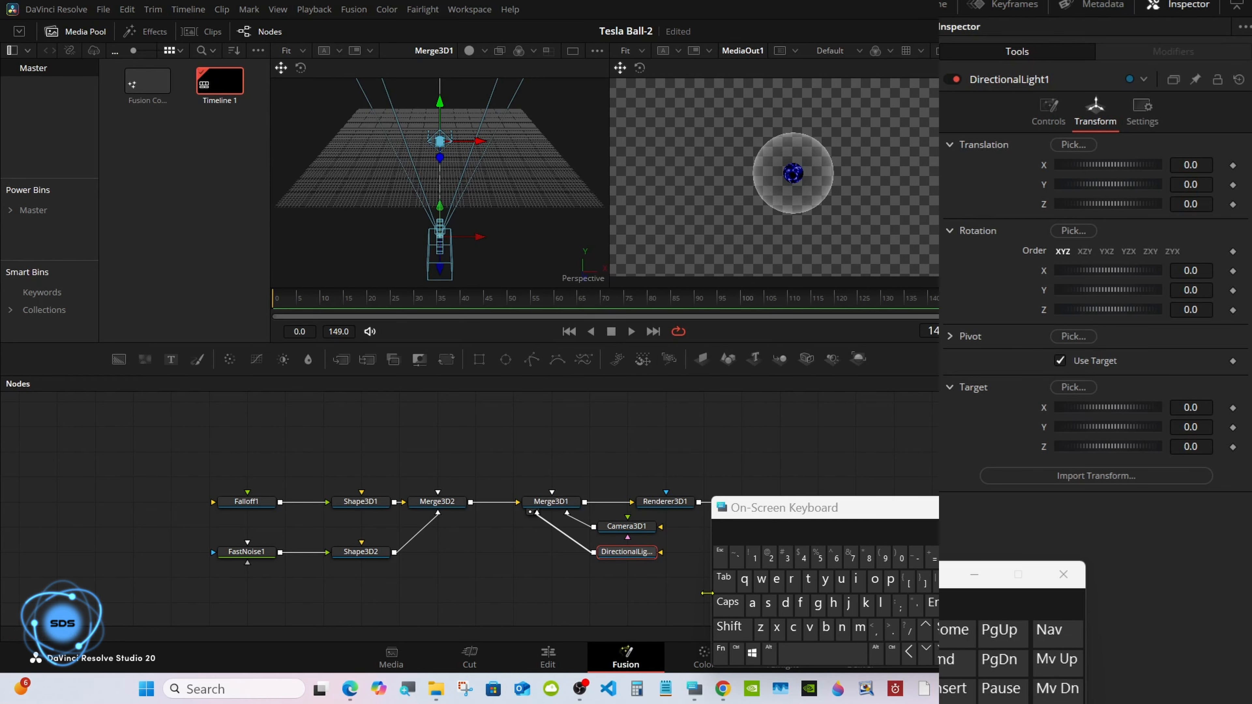
{"action": "left_click", "coordinate": [721, 624]}
{"action": "left_click_drag", "start_coordinate": [376, 246], "coordinate": [551, 192]}
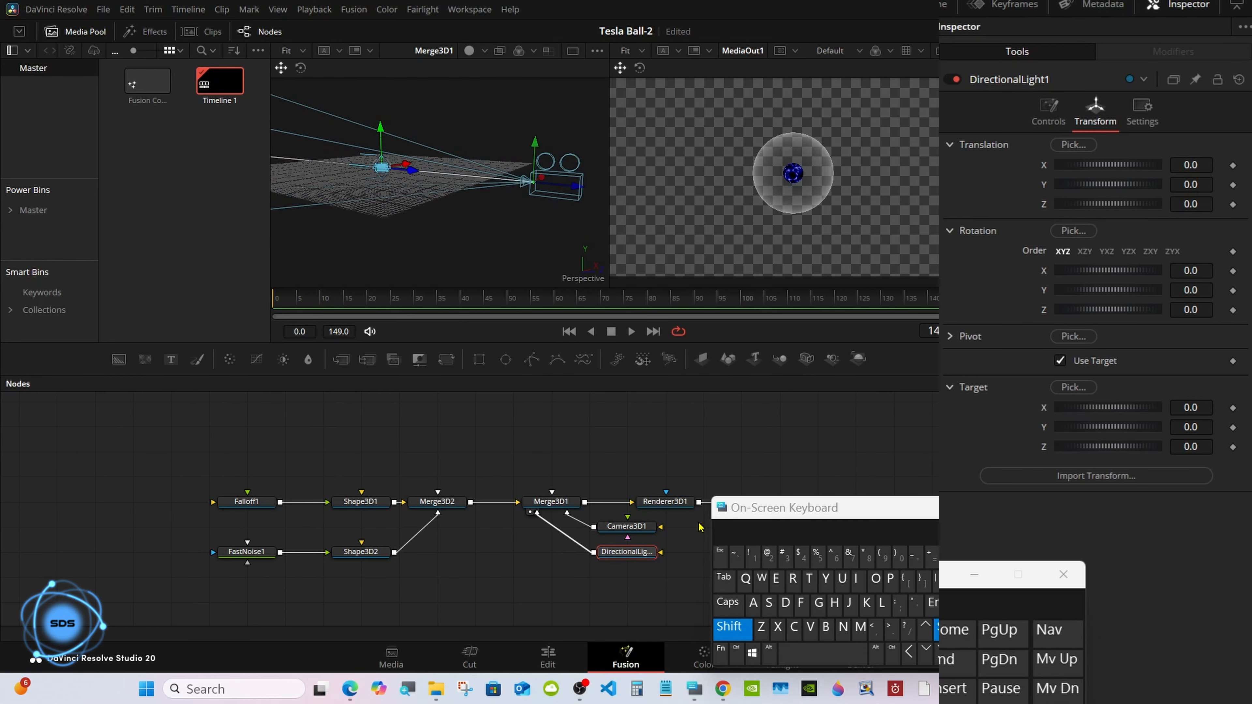
{"action": "left_click", "coordinate": [730, 627]}
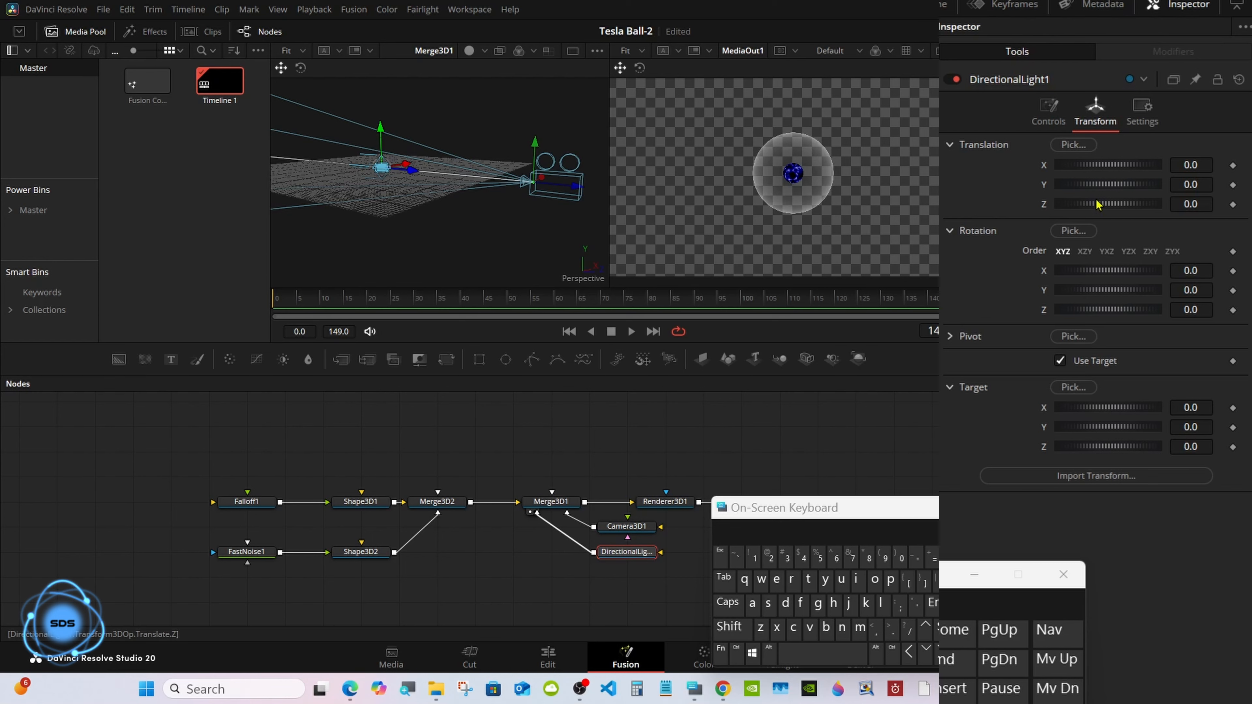
{"action": "left_click_drag", "start_coordinate": [1100, 205], "coordinate": [1138, 205]}
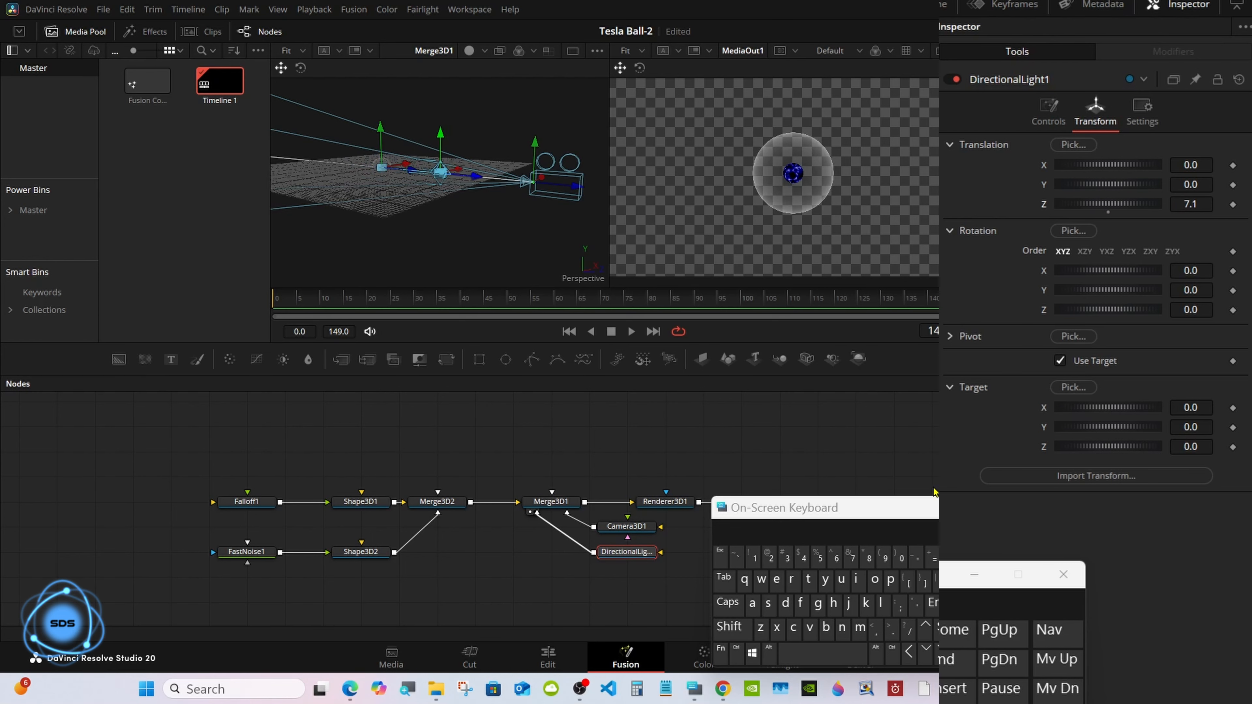
Switch Renderer3D1 to the Hardware Renderer and set its Transparency to Quick Sort.
{"action": "left_click_drag", "start_coordinate": [838, 507], "coordinate": [820, 571]}
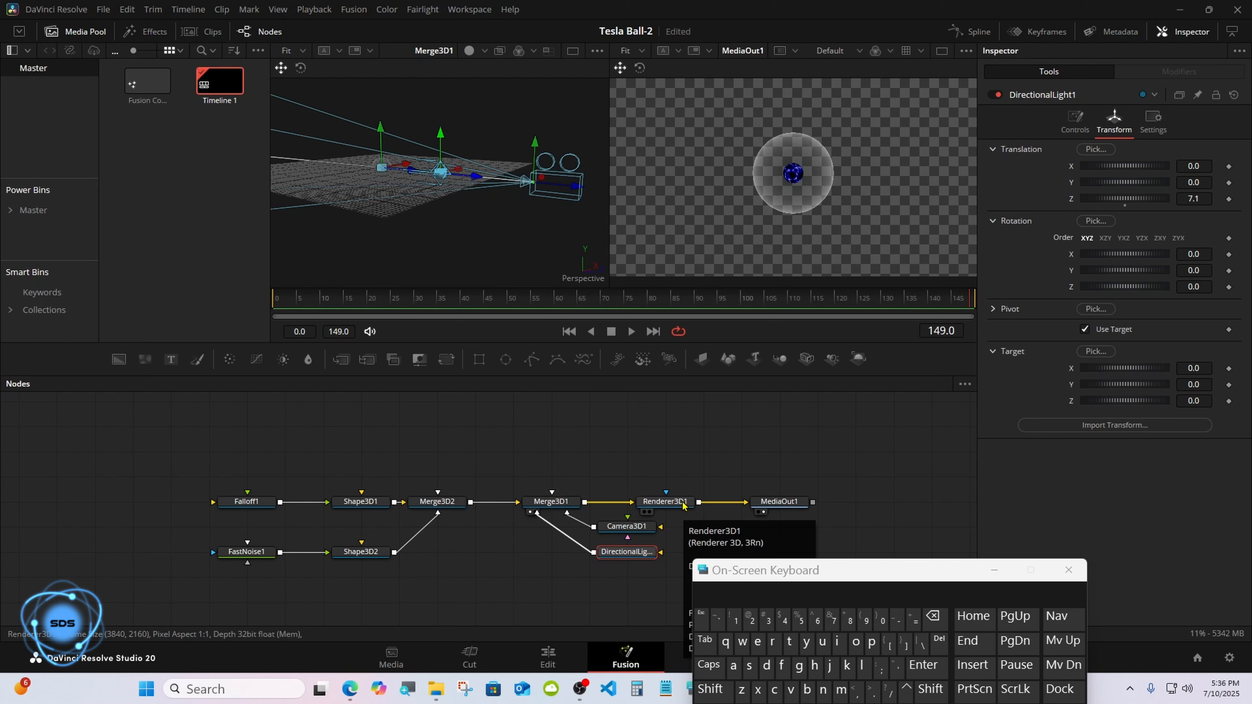
{"action": "left_click", "coordinate": [683, 504]}
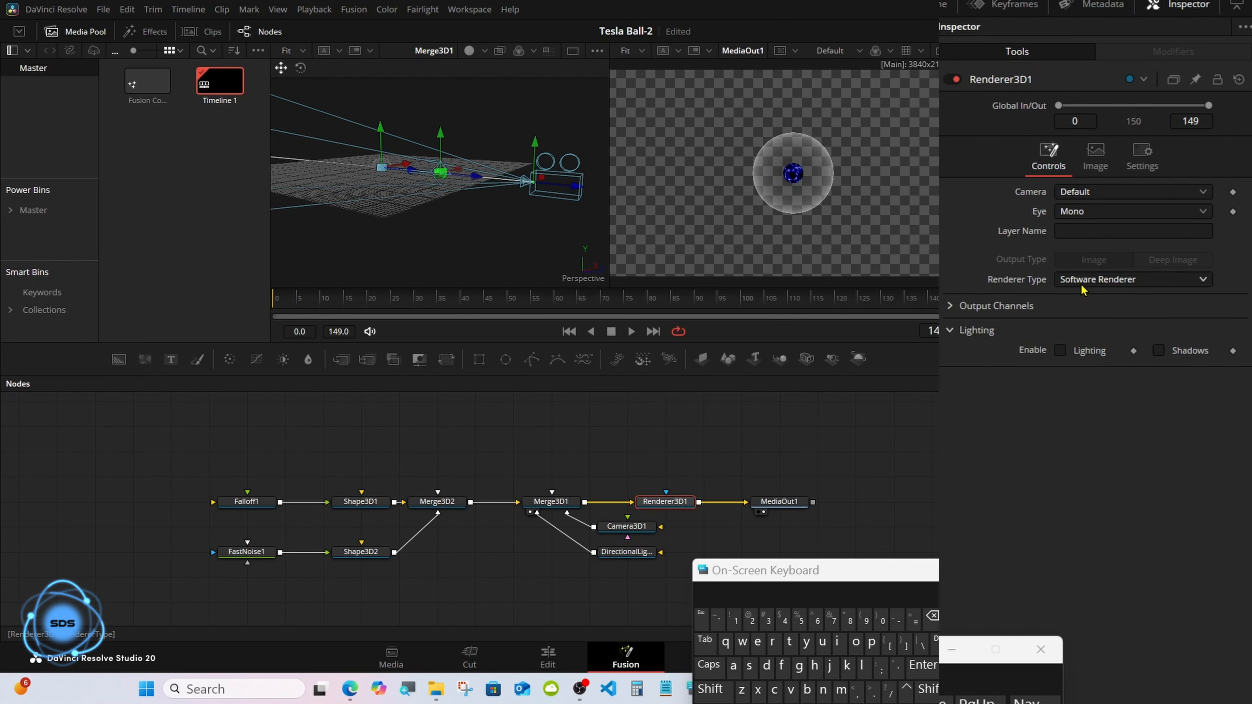
{"action": "left_click", "coordinate": [1081, 289]}
{"action": "left_click", "coordinate": [1085, 305]}
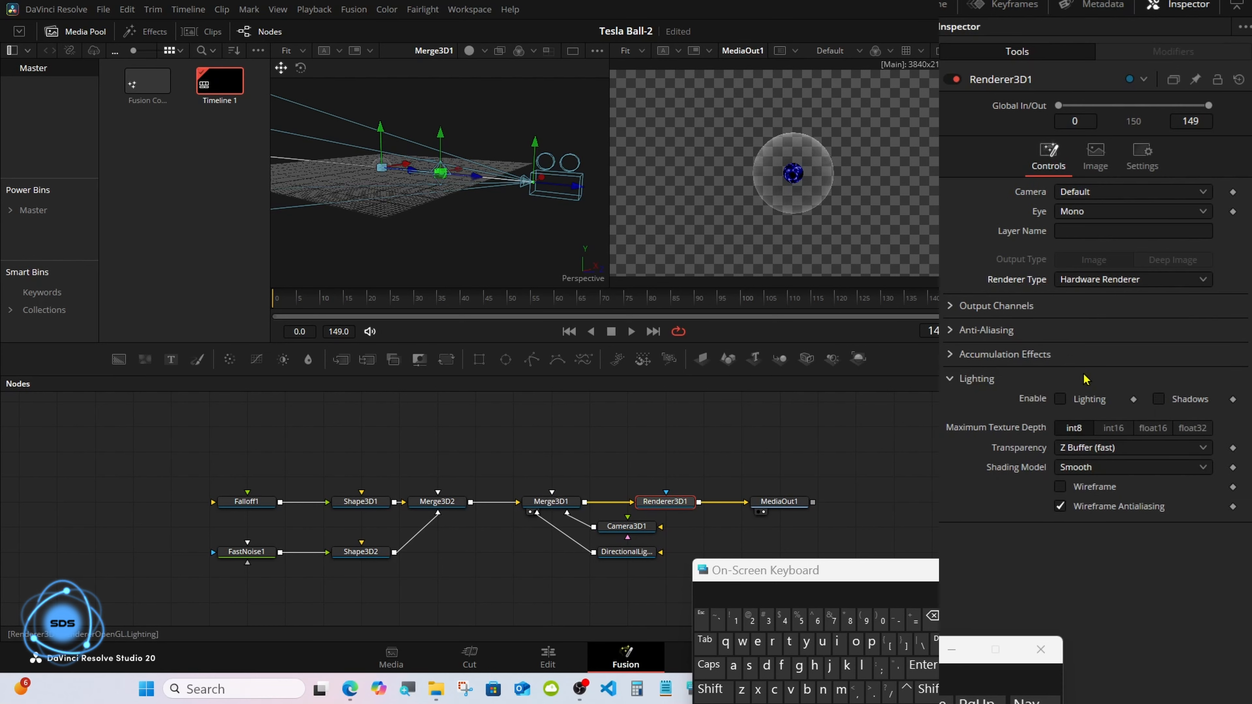
{"action": "left_click", "coordinate": [1087, 450]}
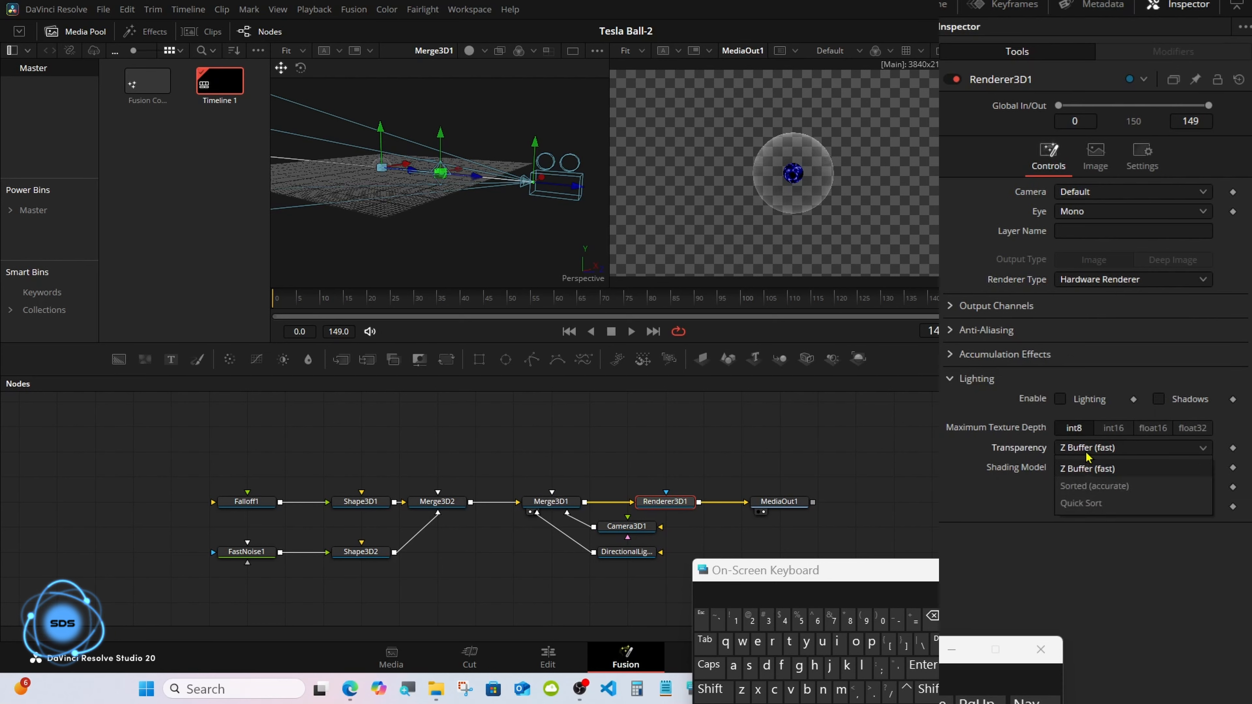
{"action": "left_click", "coordinate": [1088, 504]}
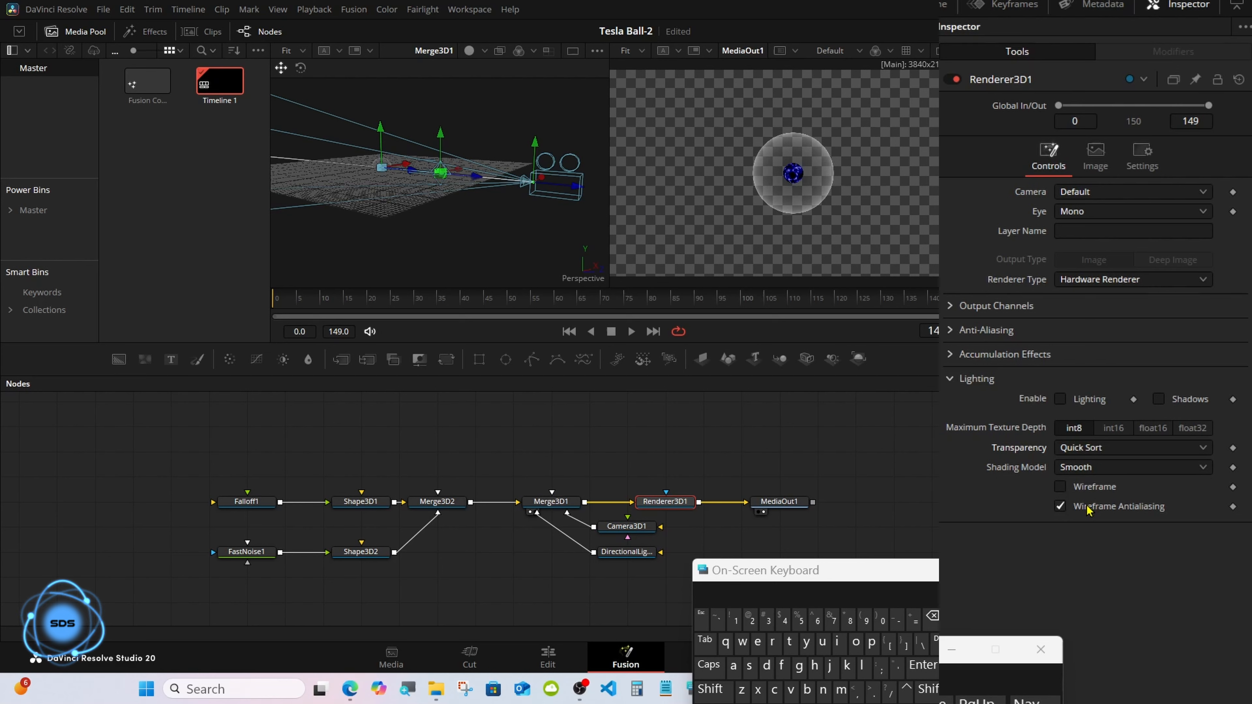
Enable Lighting in Renderer3D1, leaving Shadows off, and slightly enlarge the node area.
{"action": "left_click", "coordinate": [1060, 399]}
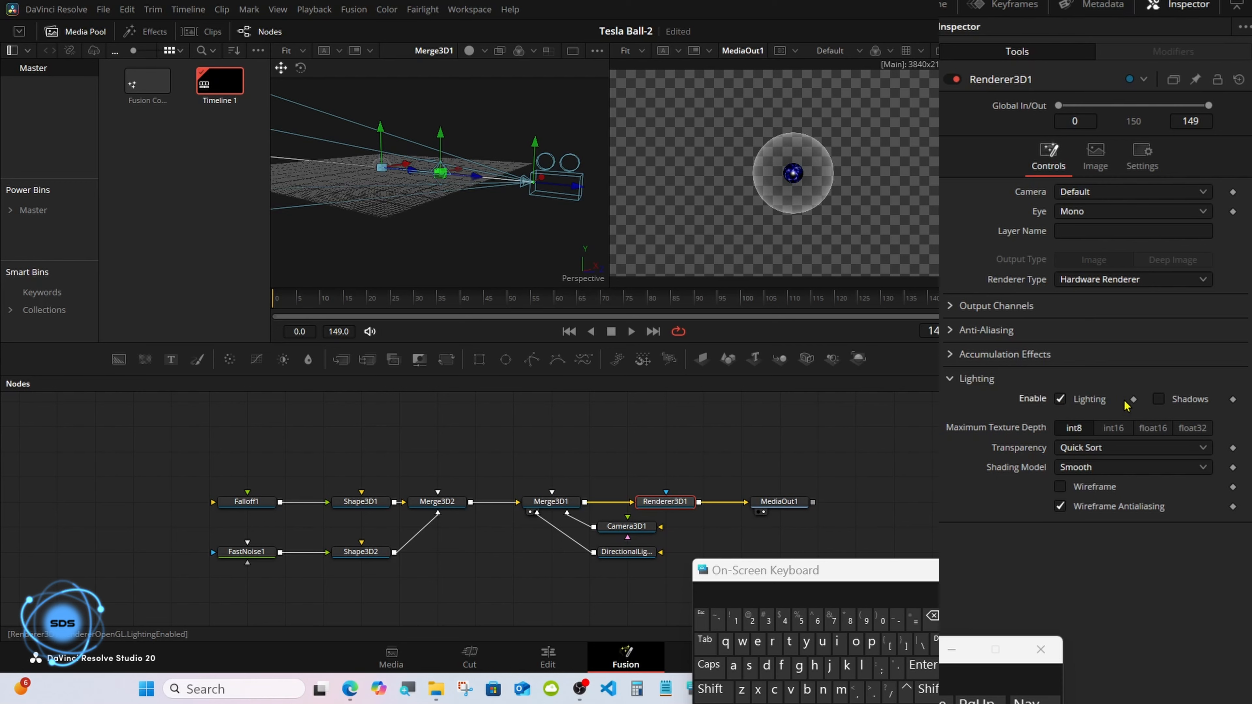
{"action": "left_click", "coordinate": [1158, 400]}
{"action": "left_click", "coordinate": [1158, 400]}
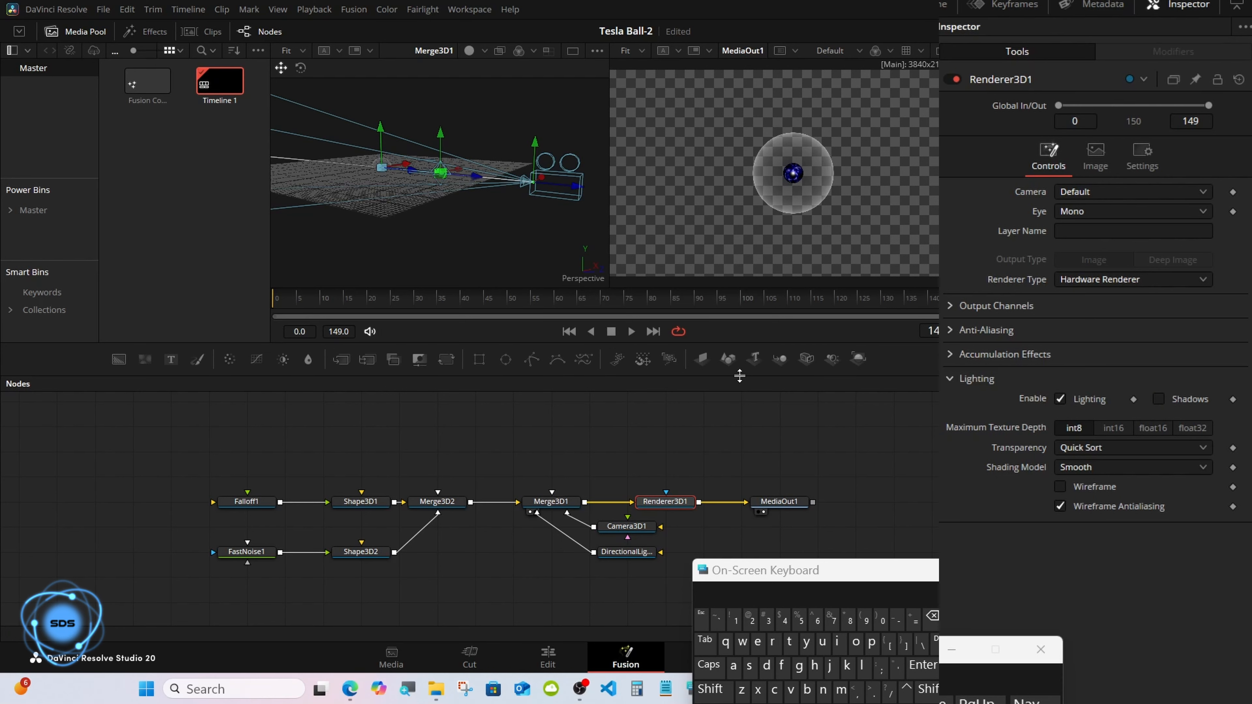
{"action": "left_click_drag", "start_coordinate": [740, 376], "coordinate": [738, 368]}
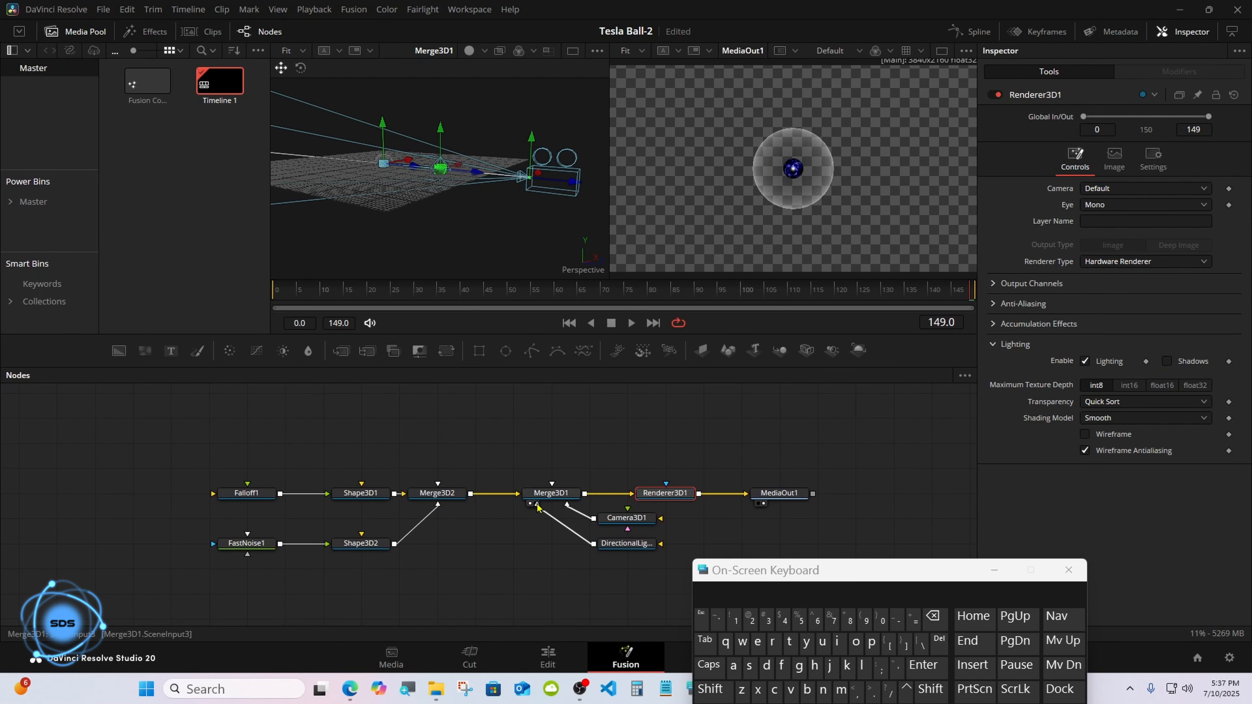
Show only the MediaOut1 viewer and set Shape3D2's specular intensity to about 0.488 and specular exponent to 100.
{"action": "left_click", "coordinate": [369, 549]}
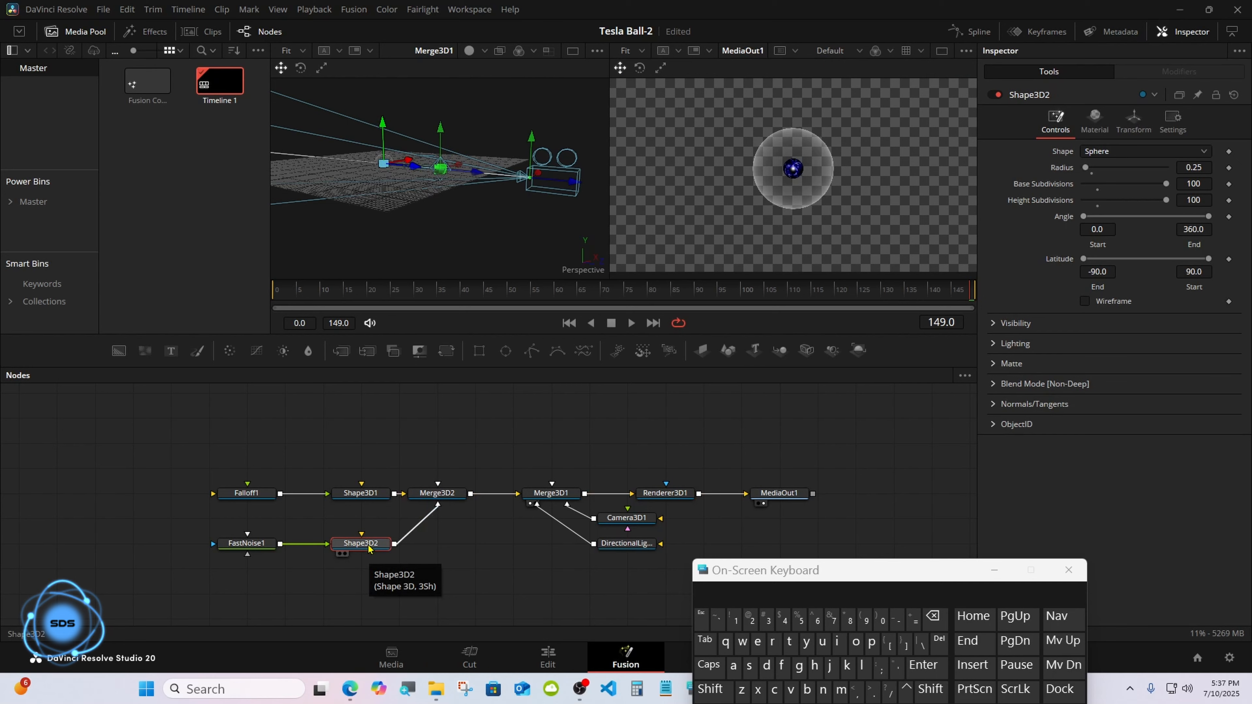
{"action": "left_click", "coordinate": [1066, 123]}
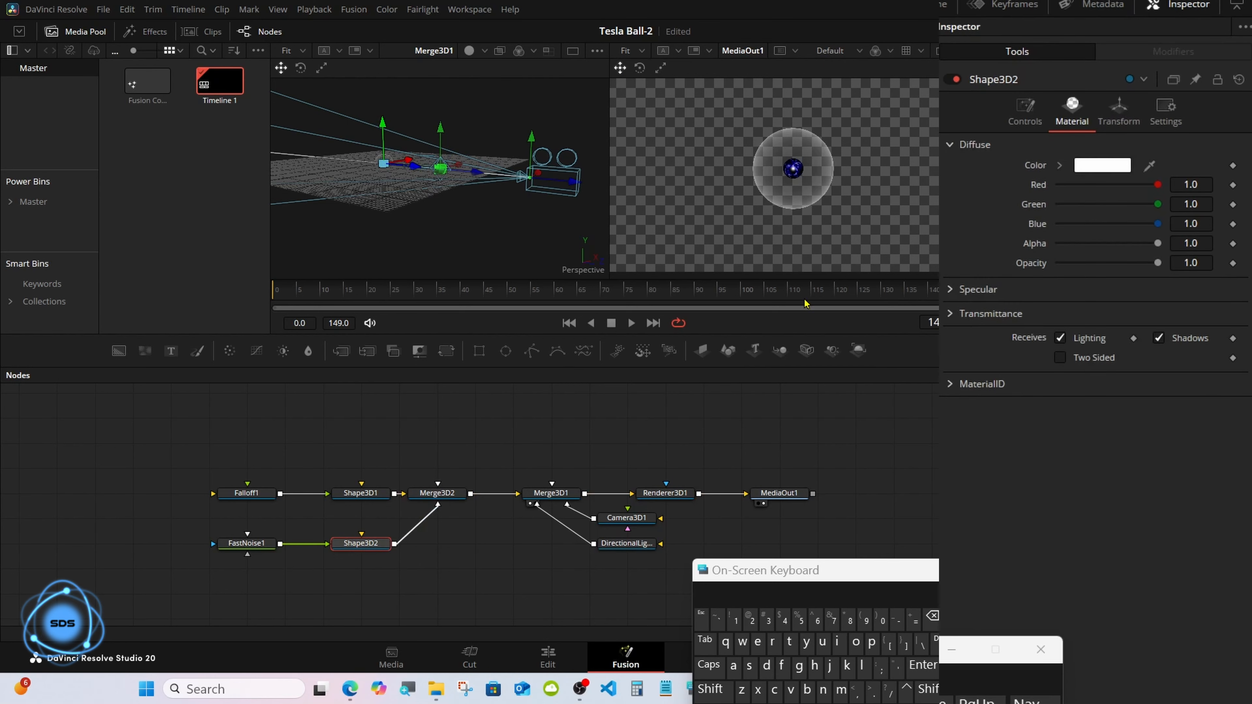
{"action": "left_click_drag", "start_coordinate": [744, 369], "coordinate": [741, 429]}
{"action": "left_click", "coordinate": [941, 51]}
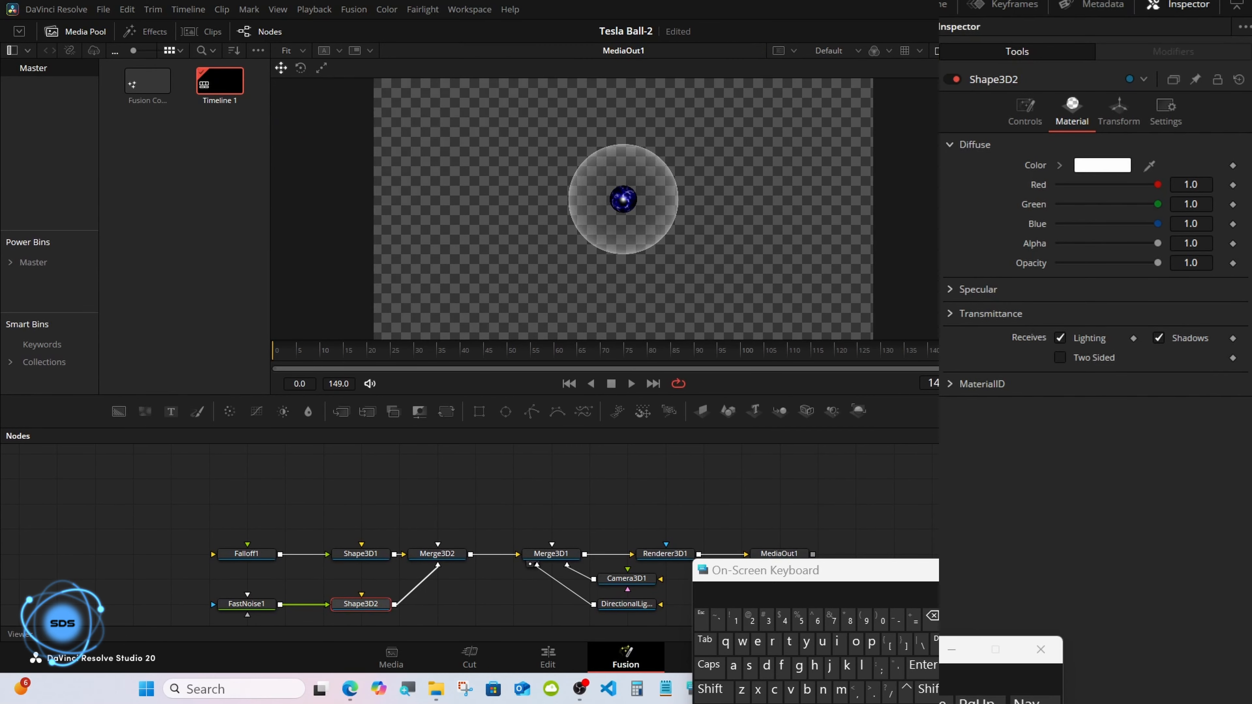
{"action": "left_click", "coordinate": [958, 294]}
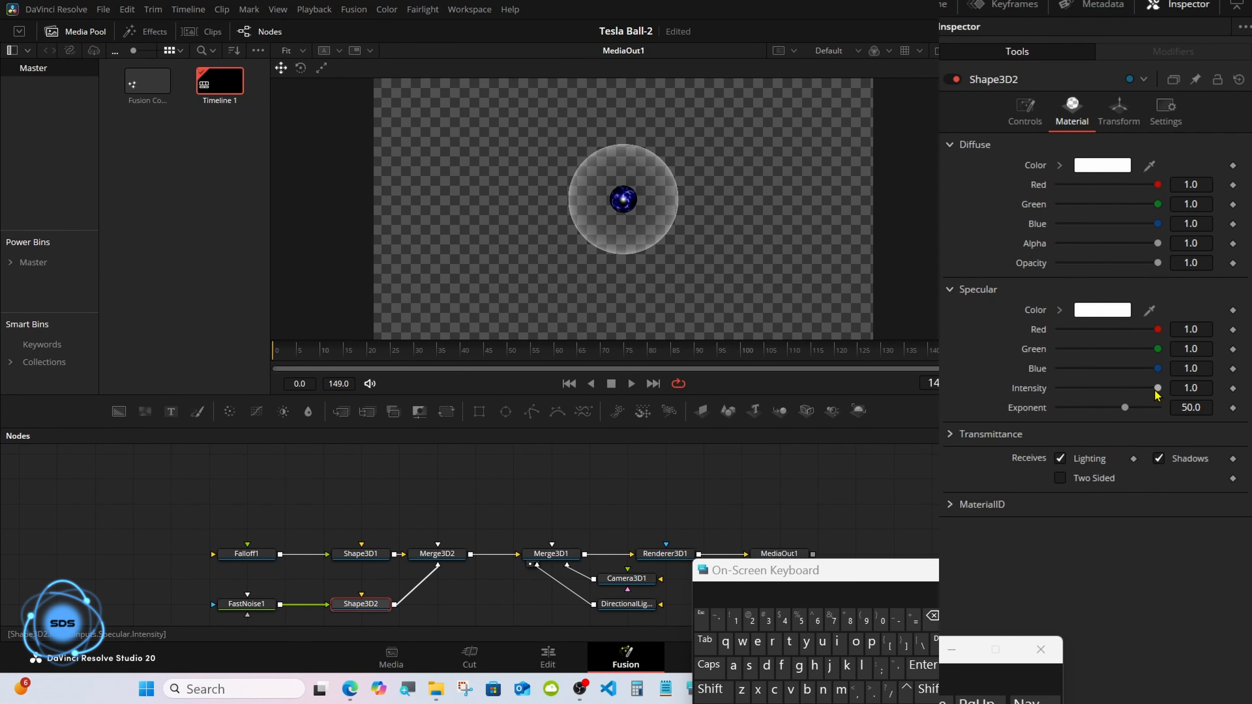
{"action": "left_click_drag", "start_coordinate": [1156, 390], "coordinate": [1186, 409]}
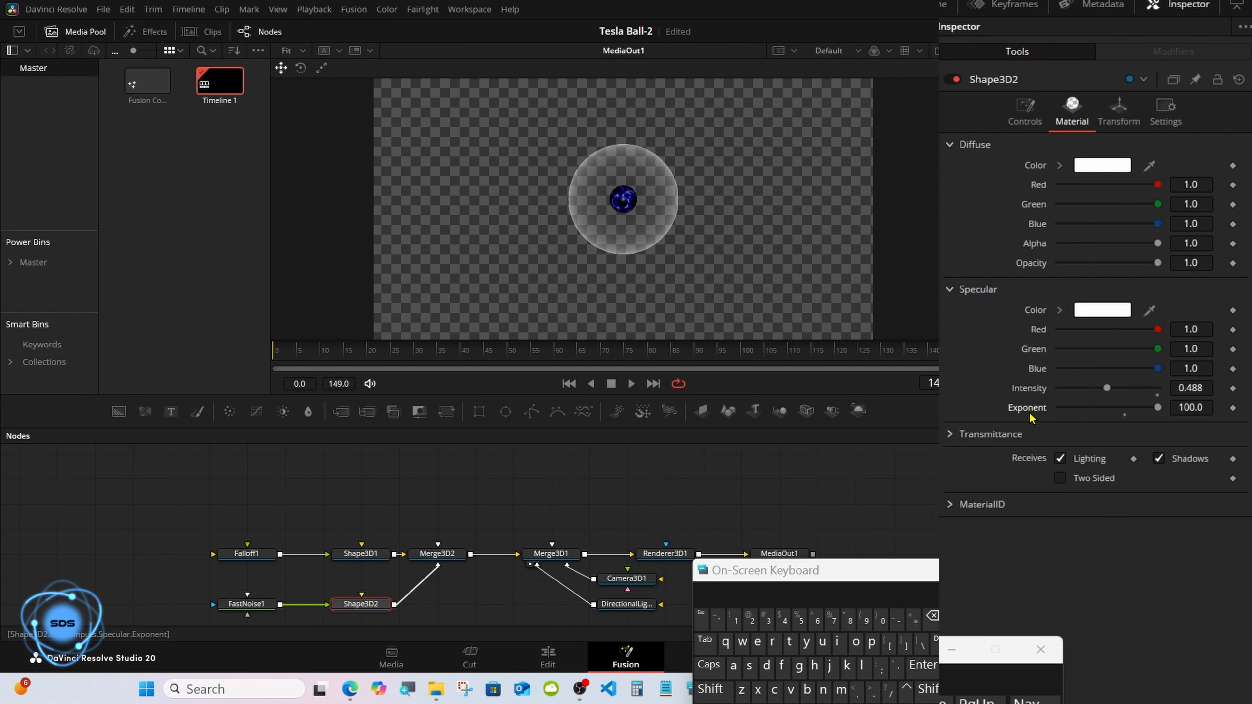
{"action": "left_click_drag", "start_coordinate": [663, 427], "coordinate": [663, 365]}
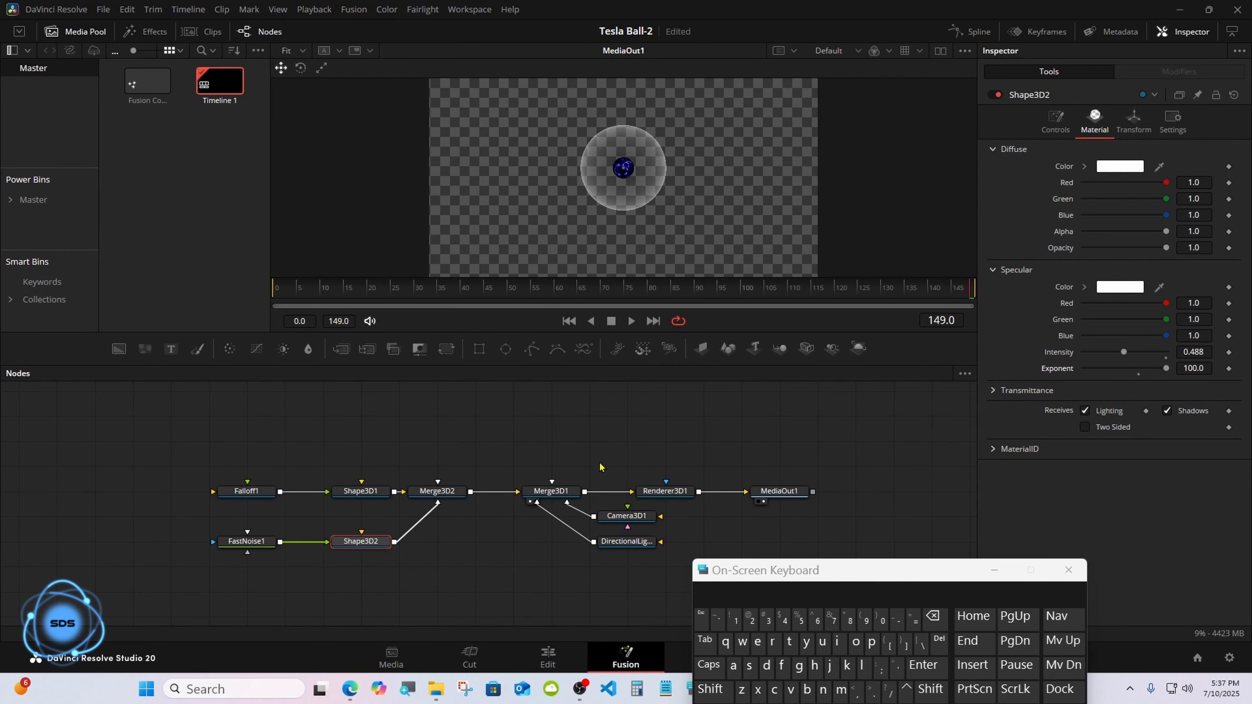
Add an unconnected Lightning node and place it above the main chain, near Merge3D1.
{"action": "left_click_drag", "start_coordinate": [724, 571], "coordinate": [782, 569]}
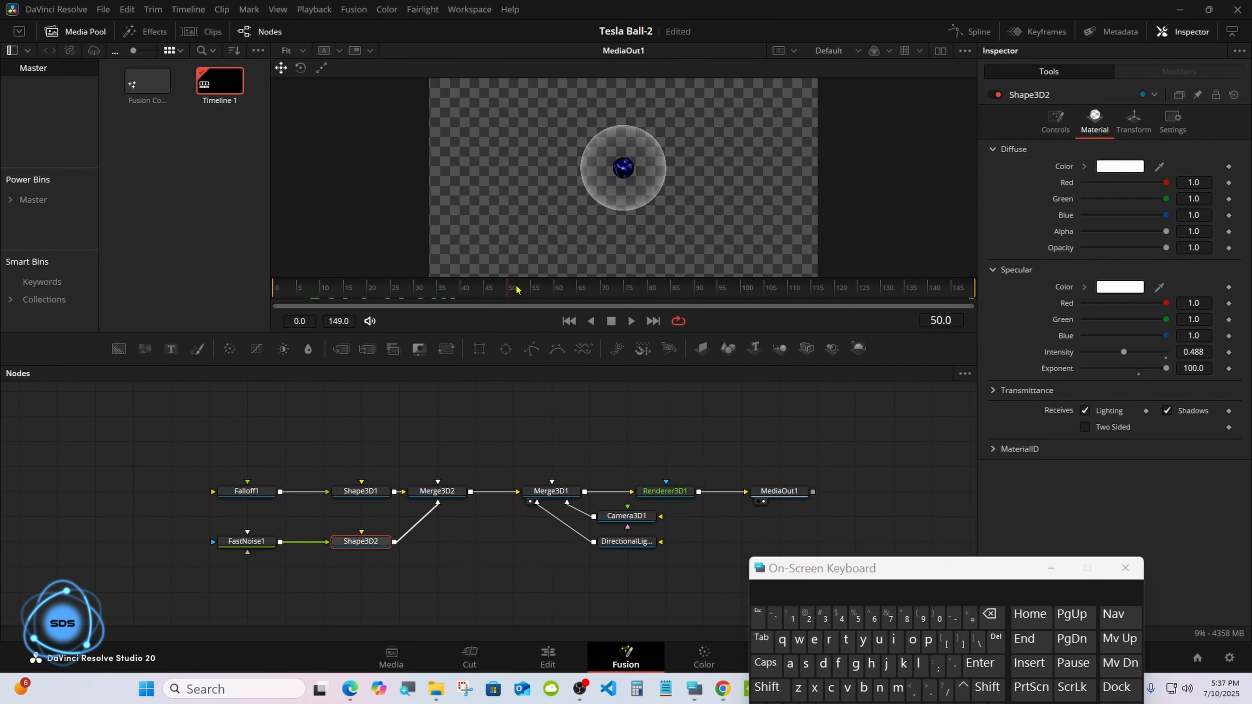
{"action": "left_click", "coordinate": [697, 458]}
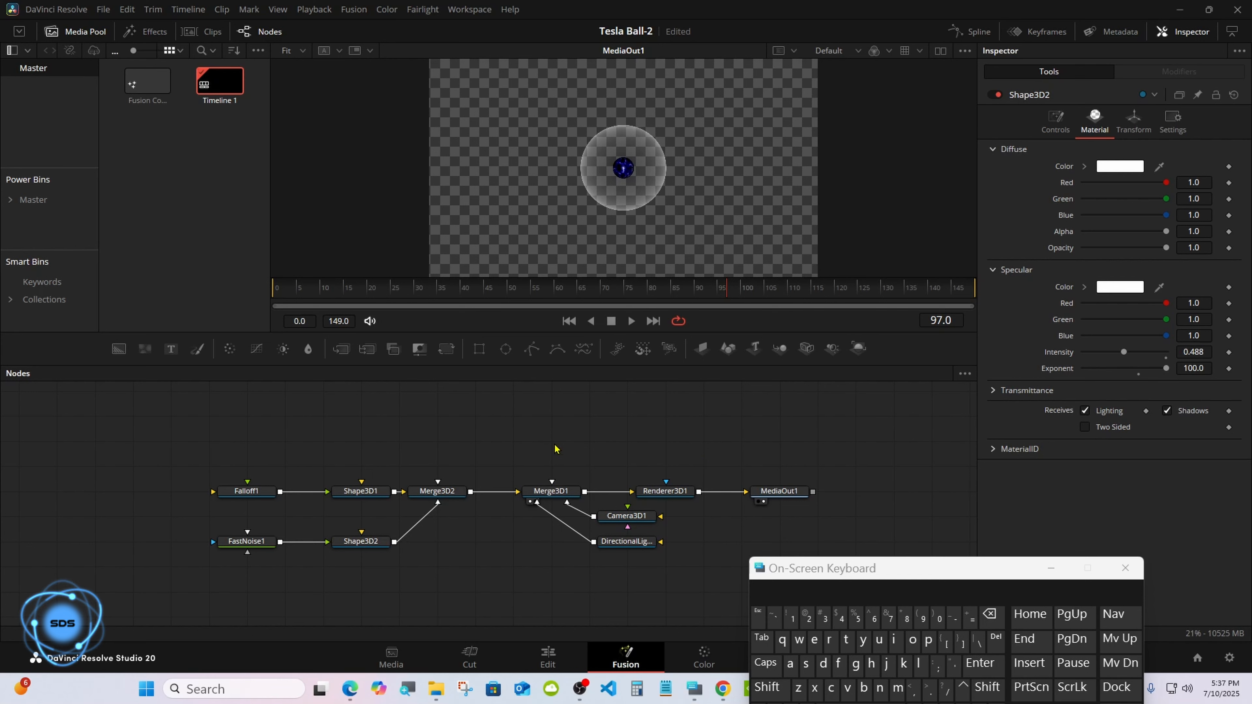
{"action": "left_click_drag", "start_coordinate": [810, 560], "coordinate": [876, 468]}
{"action": "left_click", "coordinate": [851, 598]}
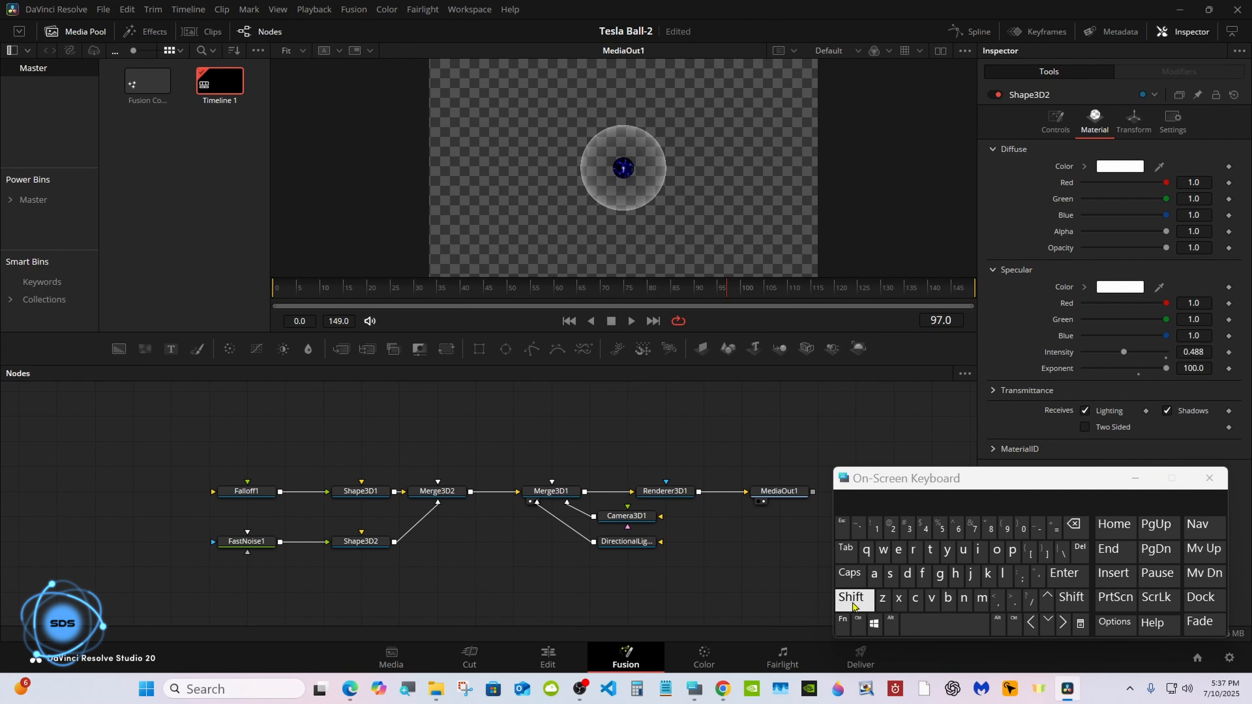
{"action": "left_click", "coordinate": [922, 625]}
{"action": "type", "text": "ligh"}
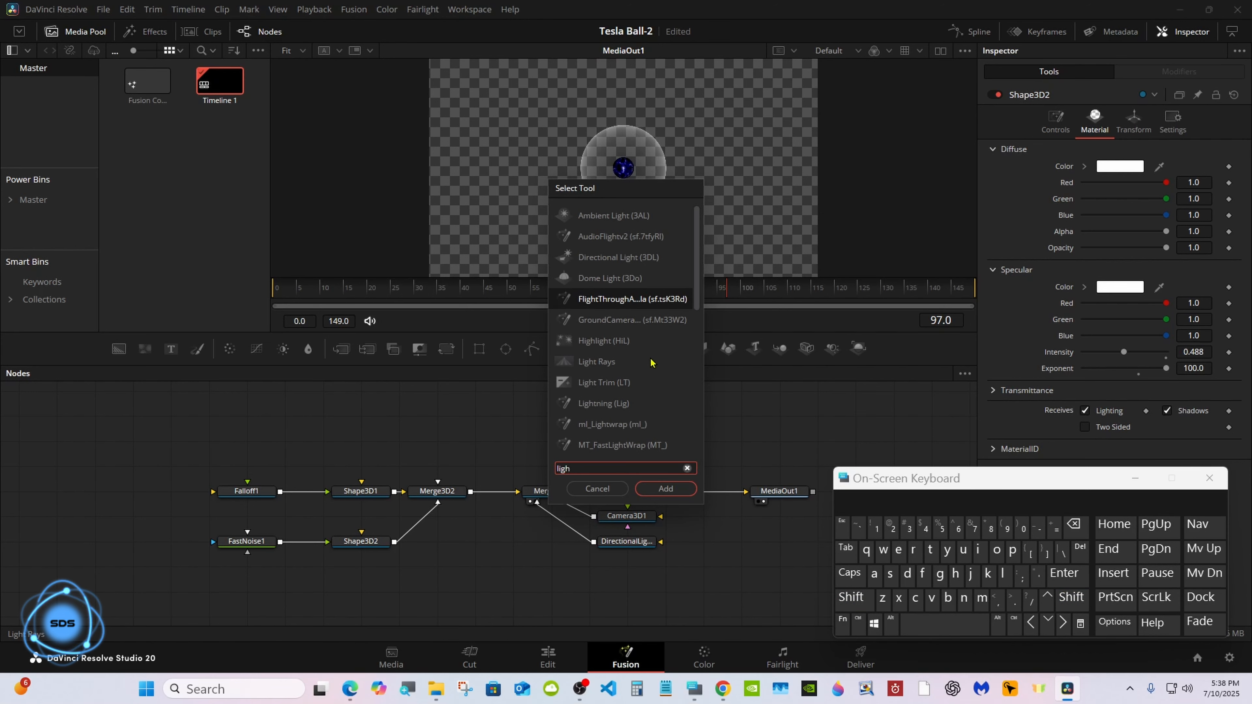
{"action": "type", "text": "tning"}
{"action": "left_click", "coordinate": [665, 488]}
{"action": "left_click_drag", "start_coordinate": [626, 420], "coordinate": [513, 445]}
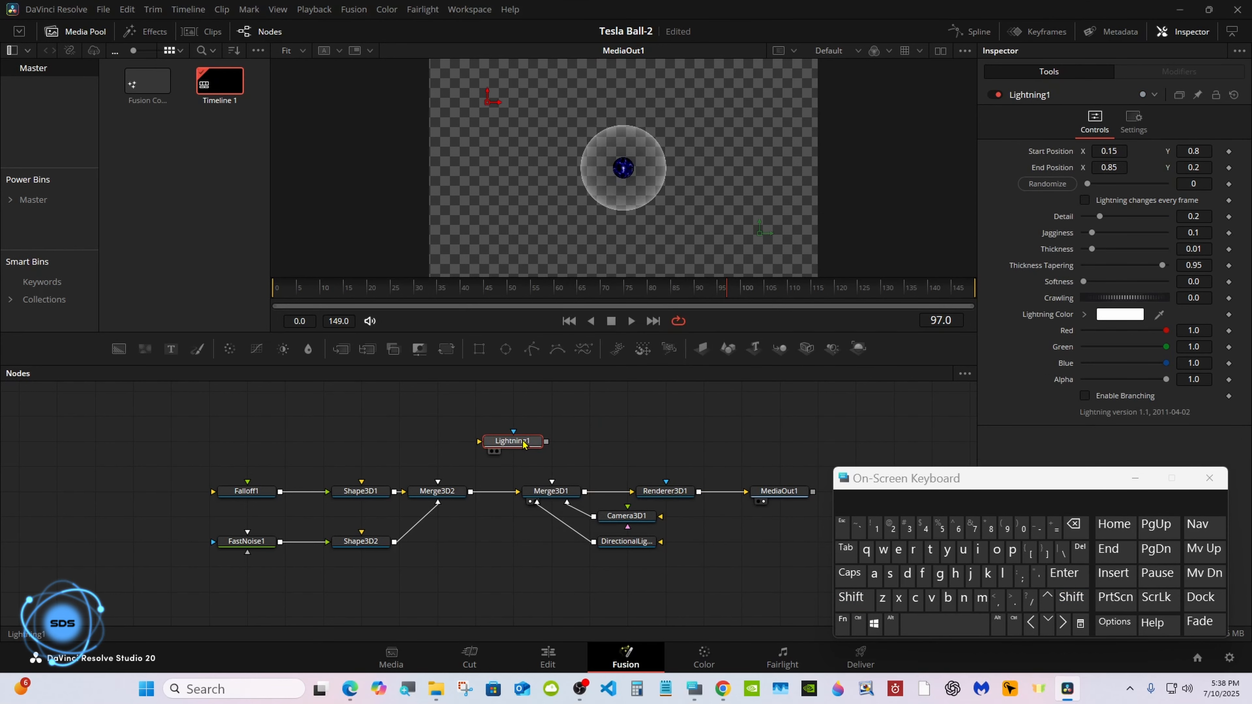
Feed a new Background node with Alpha 0 into Lightning1 and move Lightning1 closer to it.
{"action": "left_click_drag", "start_coordinate": [119, 349], "coordinate": [512, 441]}
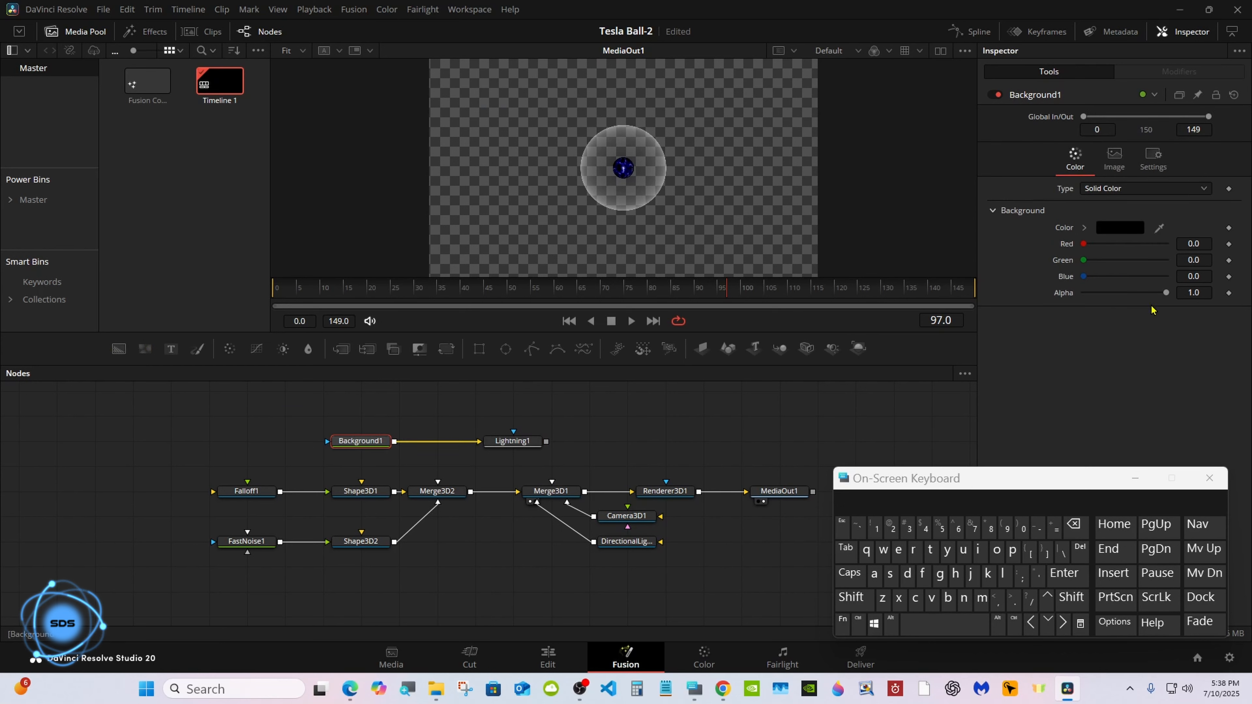
{"action": "left_click_drag", "start_coordinate": [1166, 292], "coordinate": [1069, 298]}
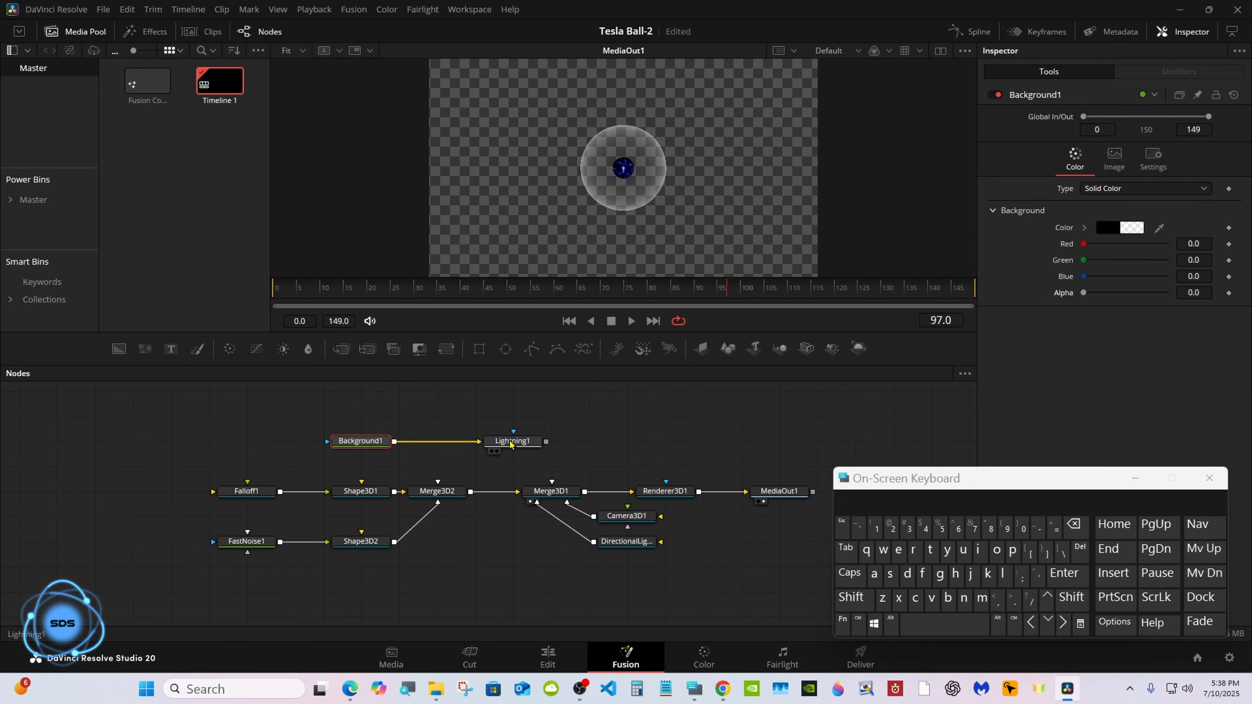
{"action": "left_click_drag", "start_coordinate": [510, 446], "coordinate": [472, 447]}
Add a Soft Glow node after Lightning1.
{"action": "left_click", "coordinate": [851, 597]}
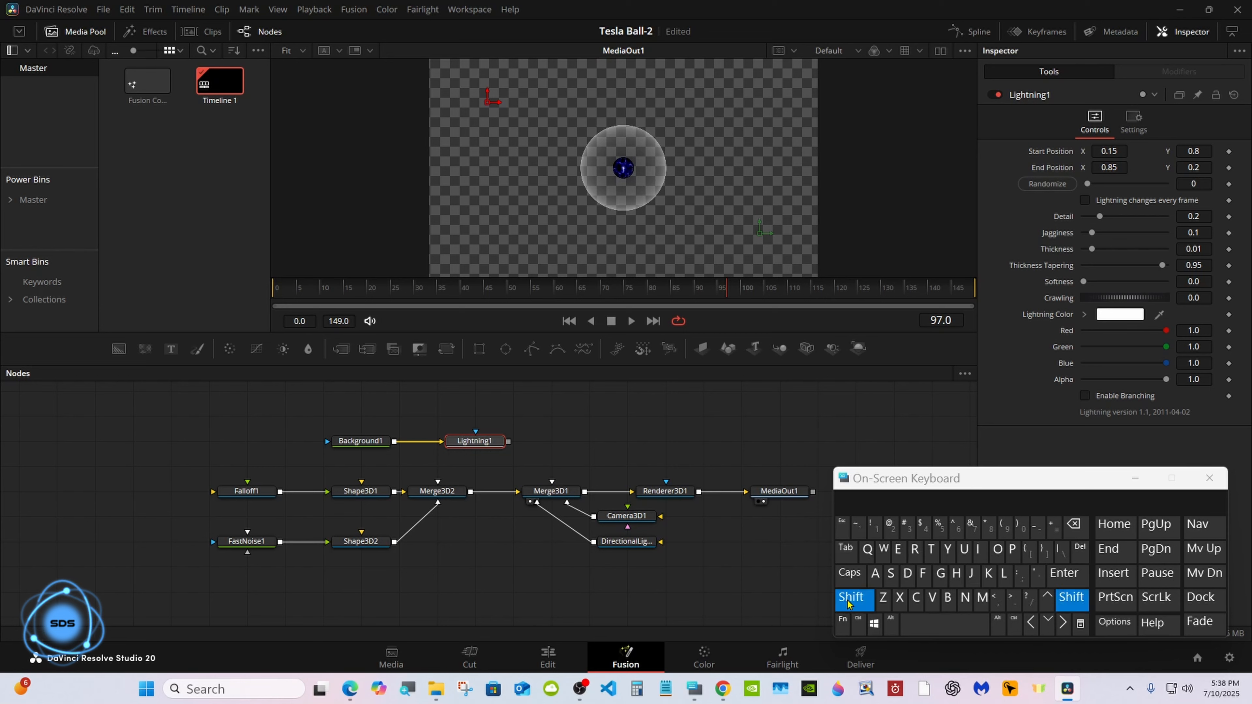
{"action": "left_click", "coordinate": [915, 624]}
{"action": "type", "text": "sof"}
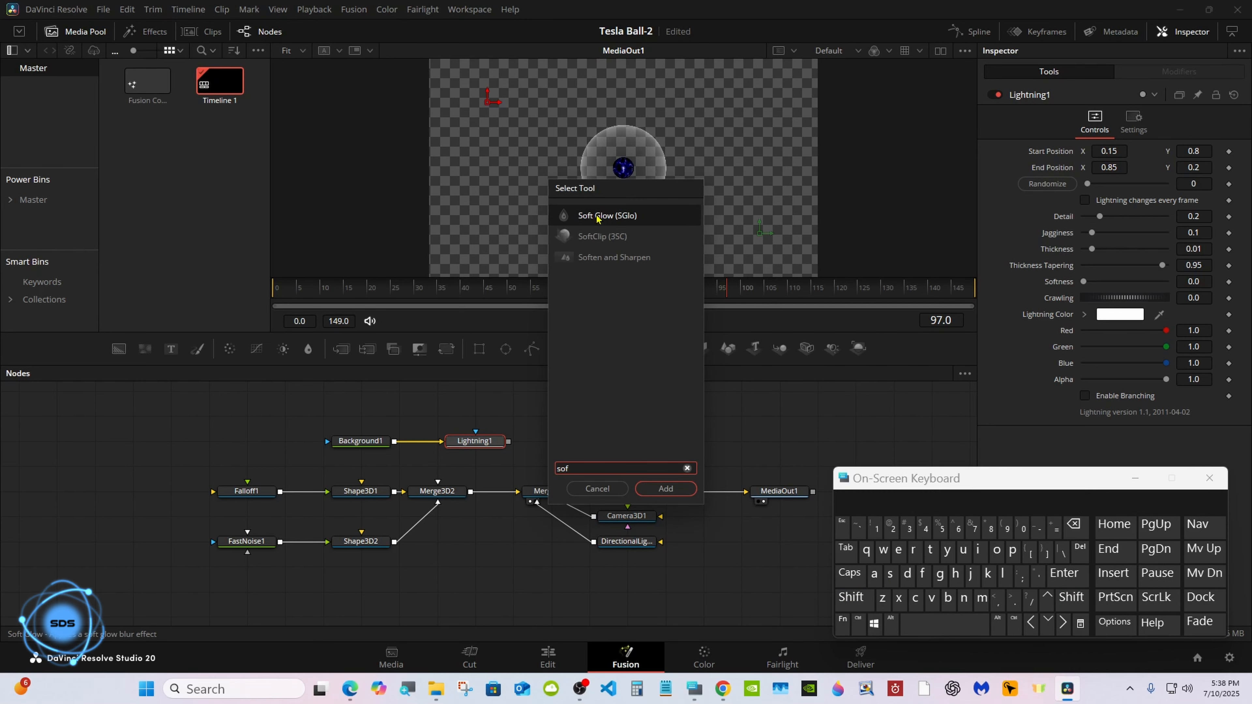
{"action": "left_click", "coordinate": [597, 217]}
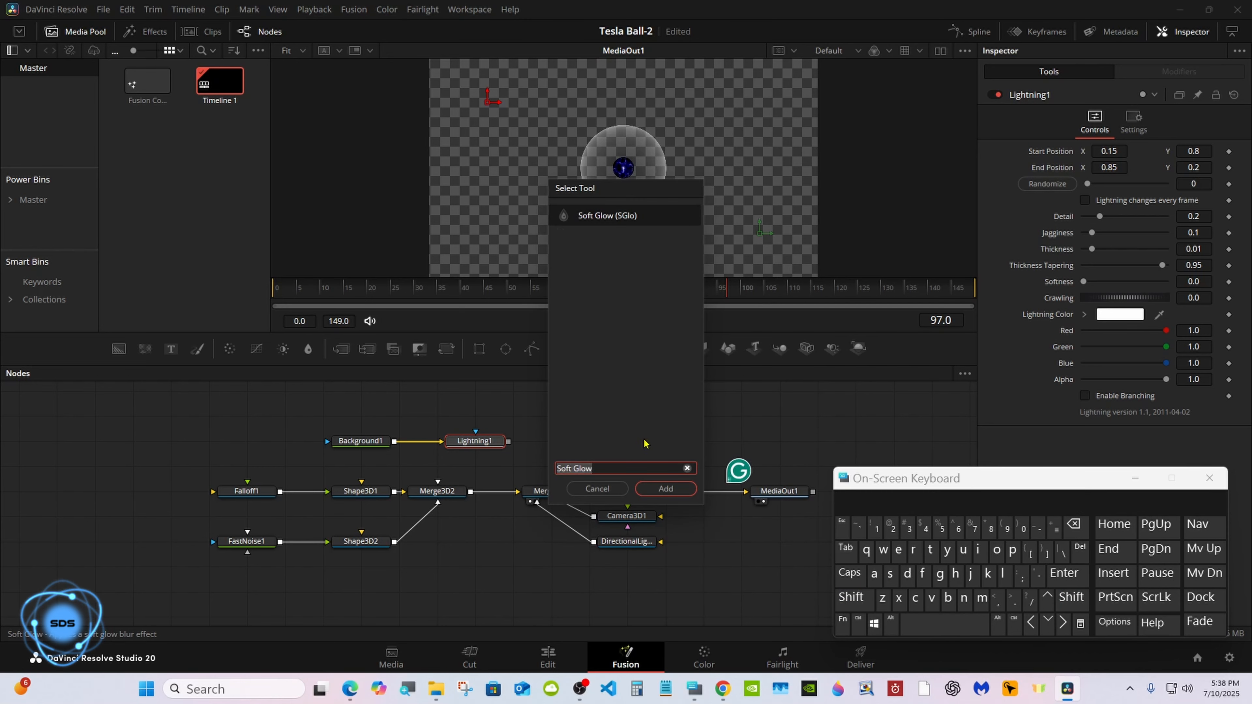
{"action": "left_click", "coordinate": [666, 488]}
Append Time Speed and Color Corrector nodes after SoftGlow1, shifting the lightning chain left to make room.
{"action": "left_click", "coordinate": [851, 598]}
{"action": "left_click", "coordinate": [933, 623]}
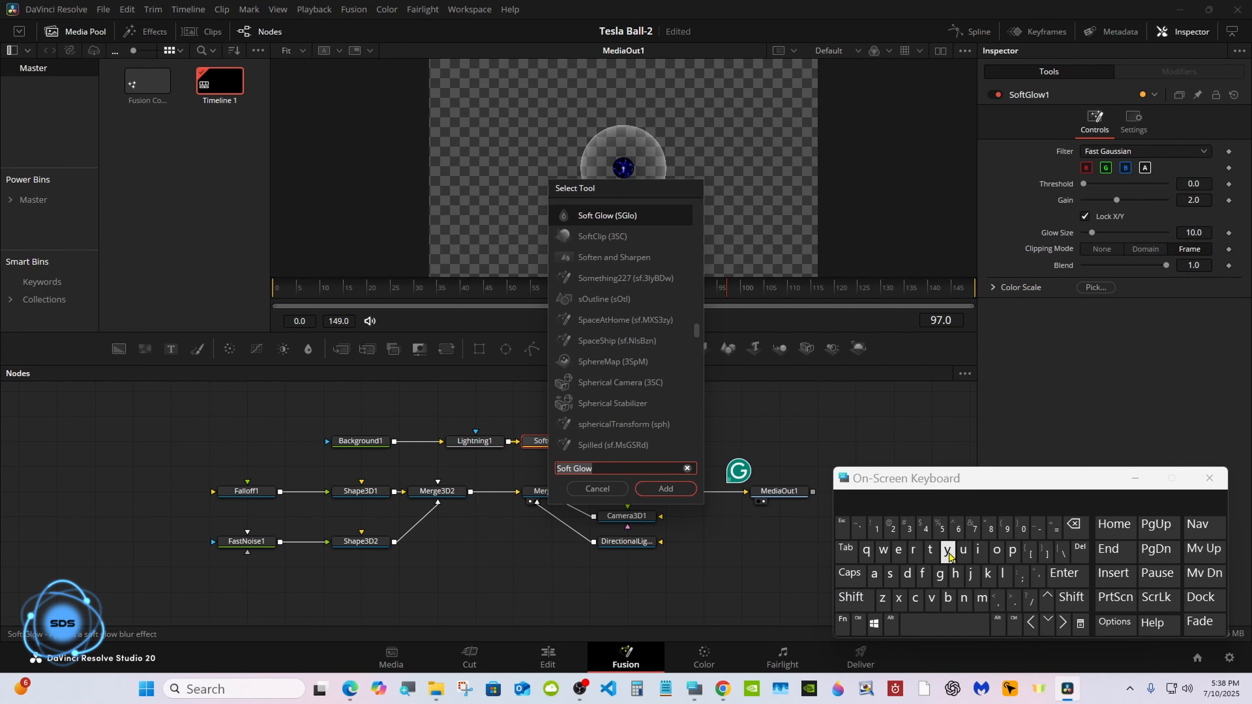
{"action": "left_click", "coordinate": [931, 550]}
{"action": "left_click", "coordinate": [978, 550]}
{"action": "left_click", "coordinate": [982, 598]}
{"action": "left_click", "coordinate": [898, 551]}
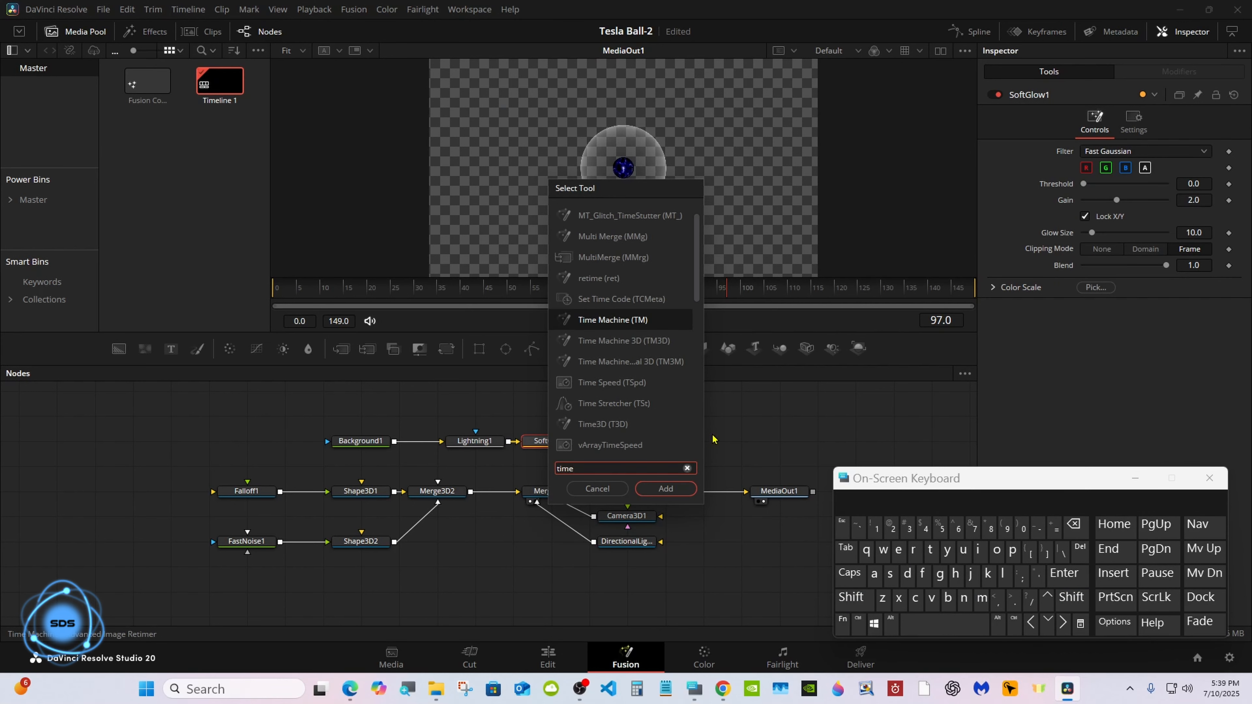
{"action": "left_click", "coordinate": [612, 382]}
{"action": "left_click", "coordinate": [666, 488]}
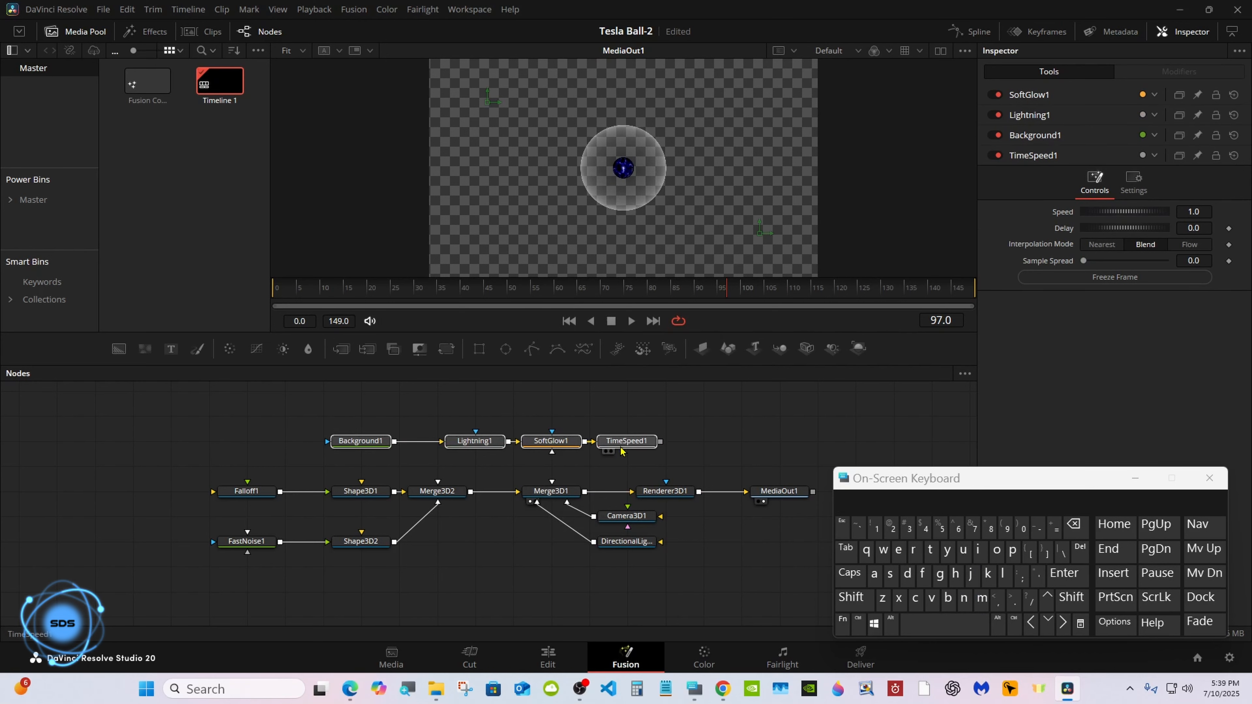
{"action": "left_click_drag", "start_coordinate": [620, 448], "coordinate": [544, 449]}
{"action": "left_click", "coordinate": [545, 448]}
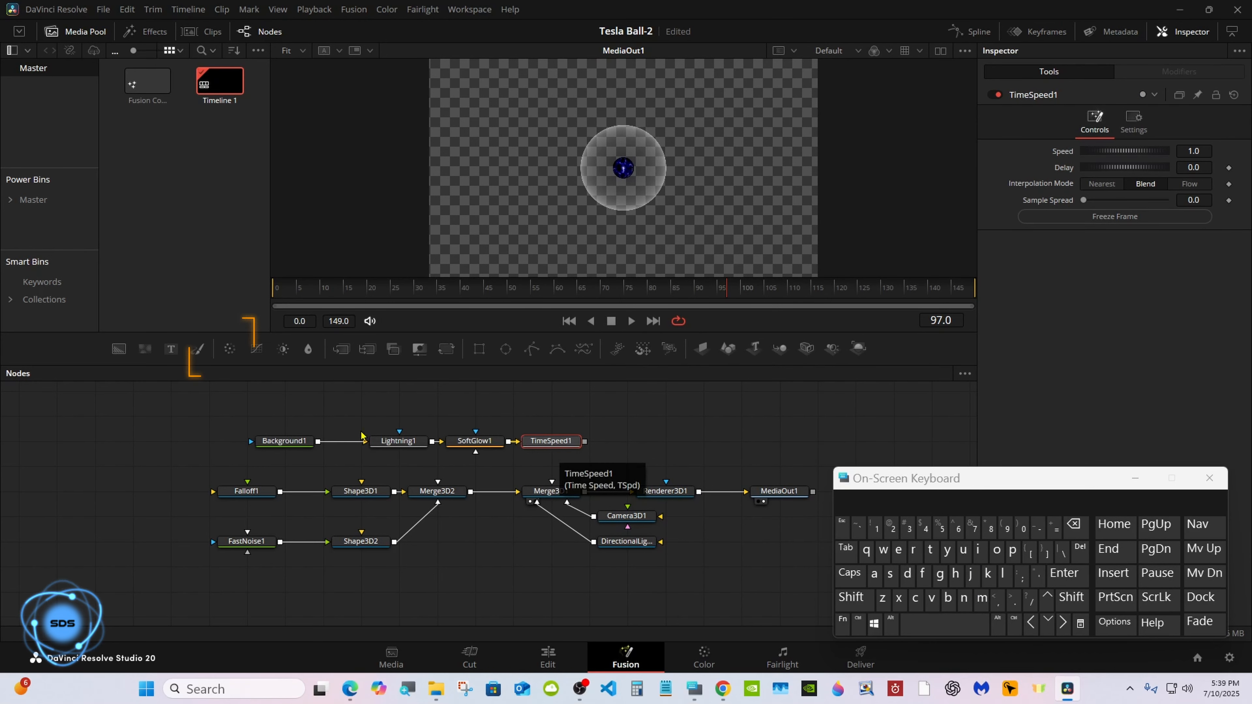
{"action": "left_click", "coordinate": [228, 350]}
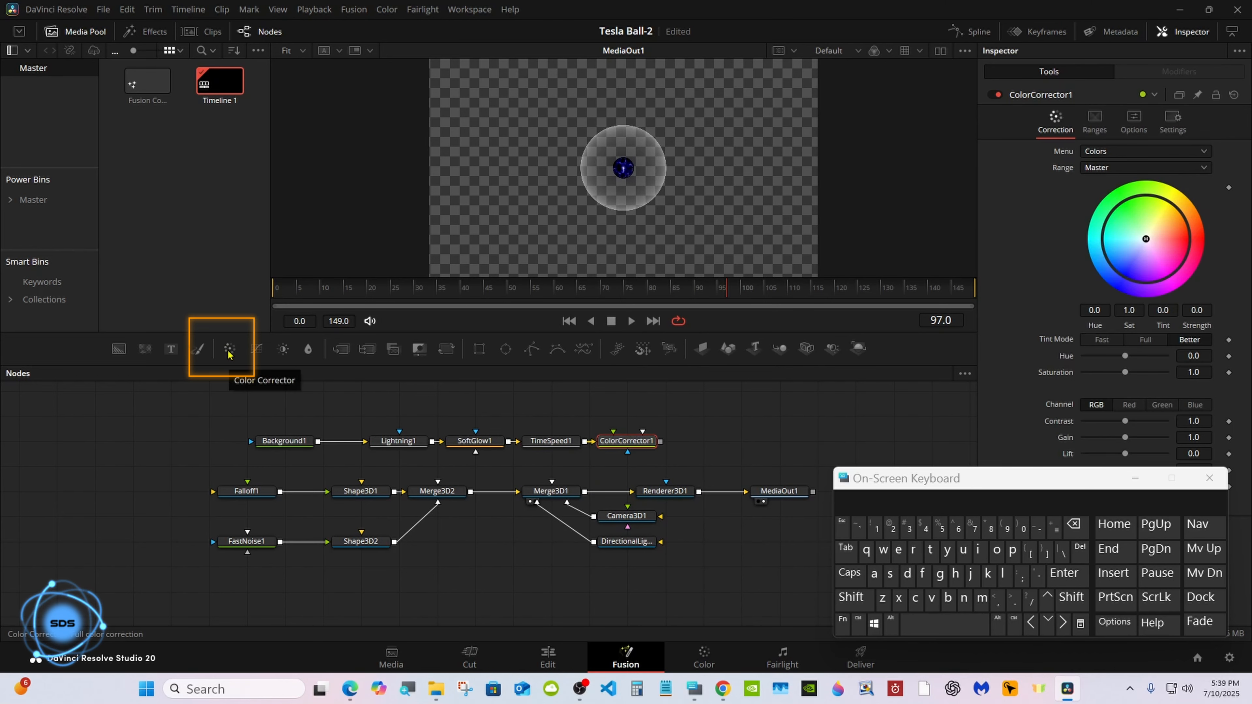
Insert a MultiMerge node between Renderer3D1 and MediaOut1 and connect ColorCorrector1 to it as a layer.
{"action": "left_click_drag", "start_coordinate": [772, 501], "coordinate": [810, 501]}
{"action": "left_click_drag", "start_coordinate": [892, 478], "coordinate": [973, 496]}
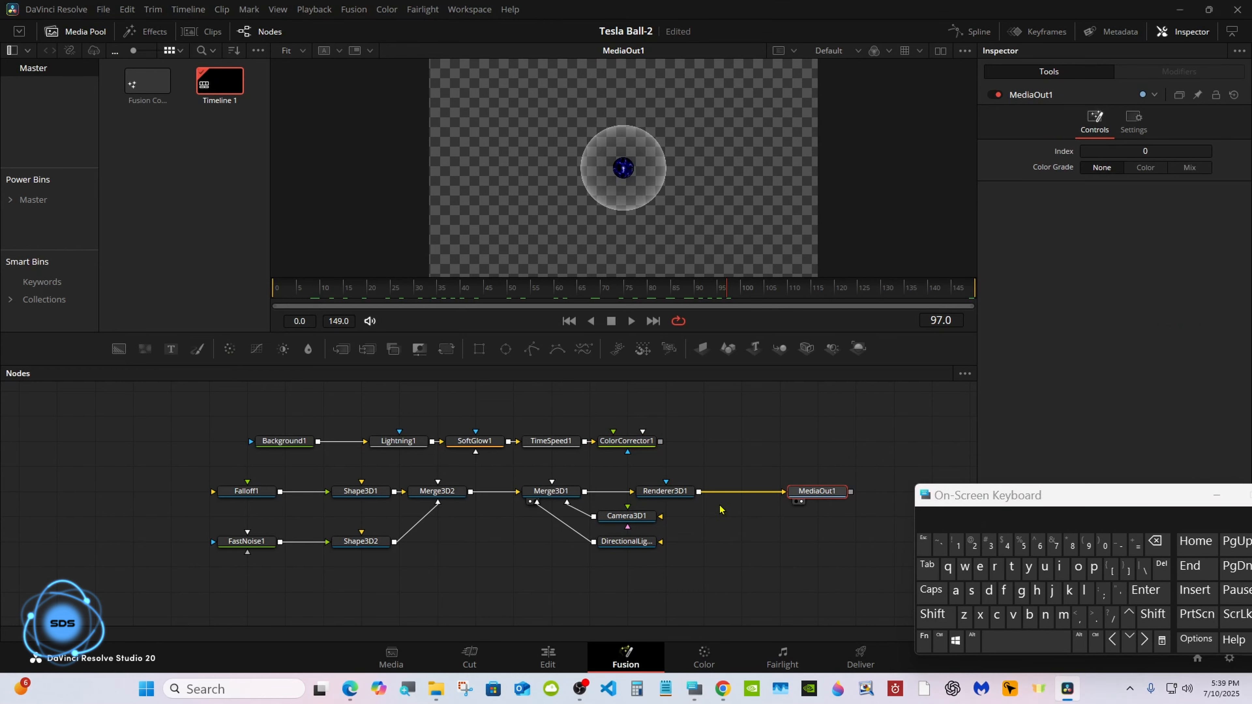
{"action": "left_click", "coordinate": [687, 493]}
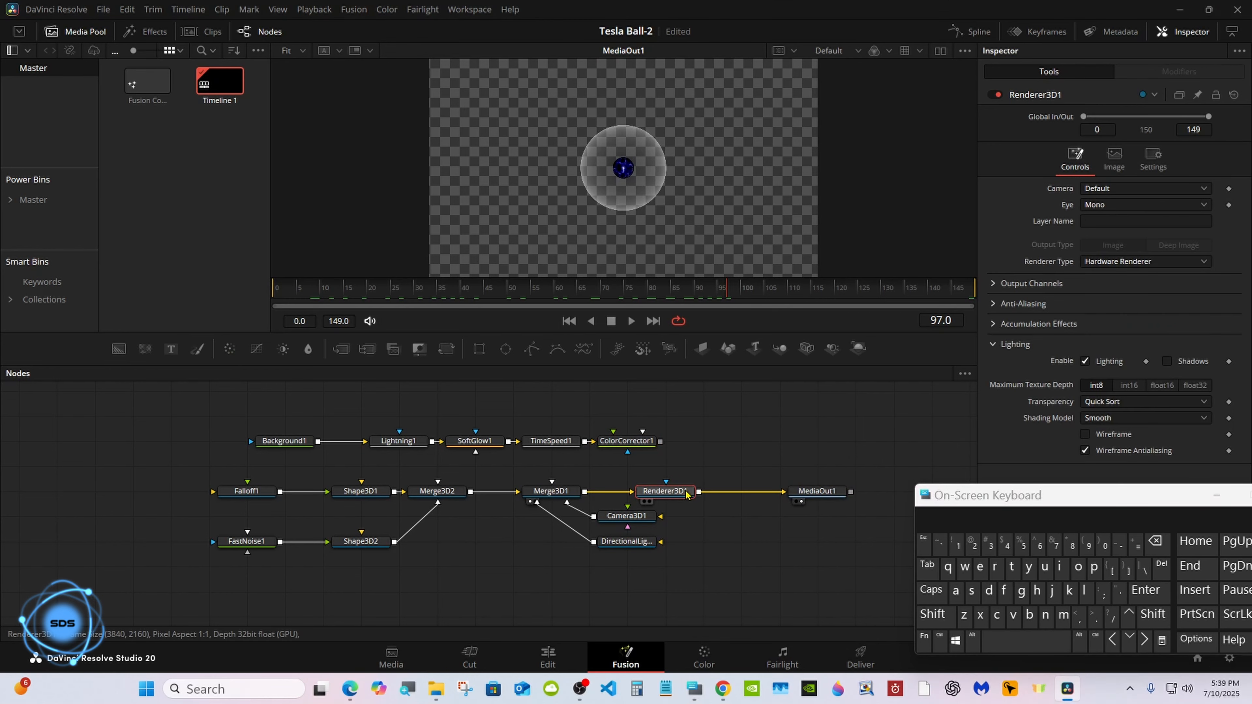
{"action": "left_click", "coordinate": [367, 349]}
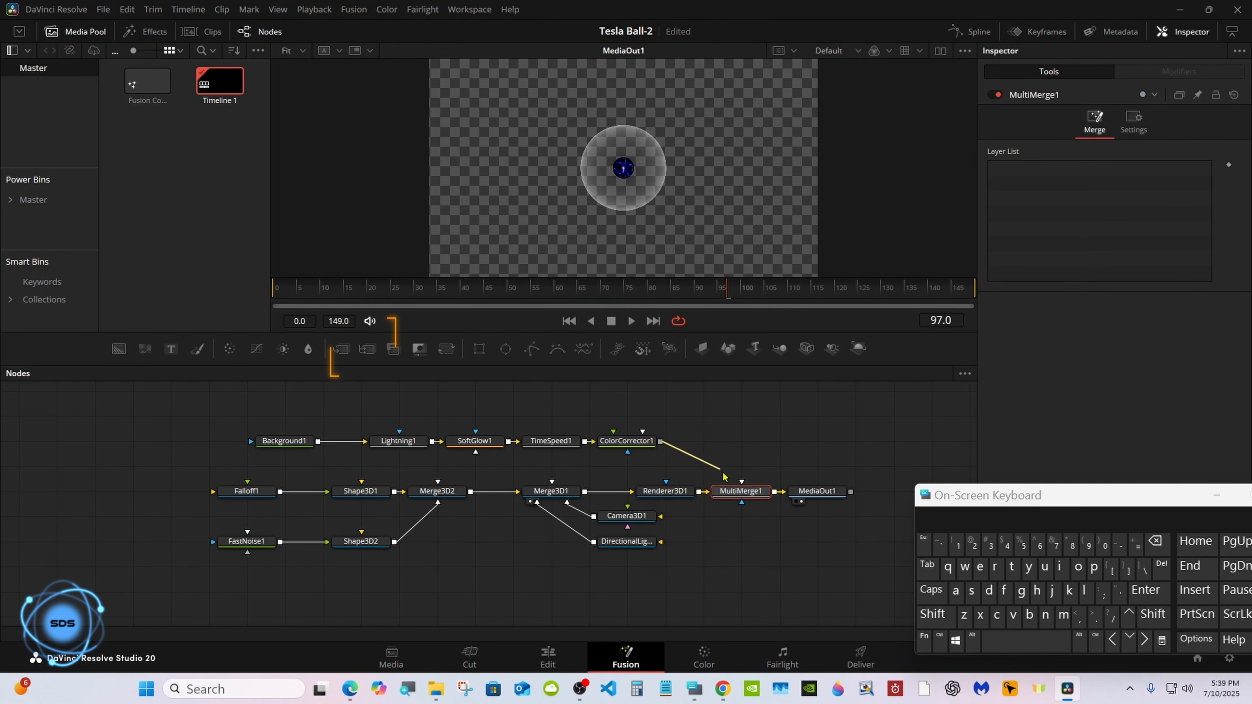
{"action": "left_click_drag", "start_coordinate": [660, 441], "coordinate": [742, 499]}
{"action": "left_click_drag", "start_coordinate": [955, 502], "coordinate": [811, 504]}
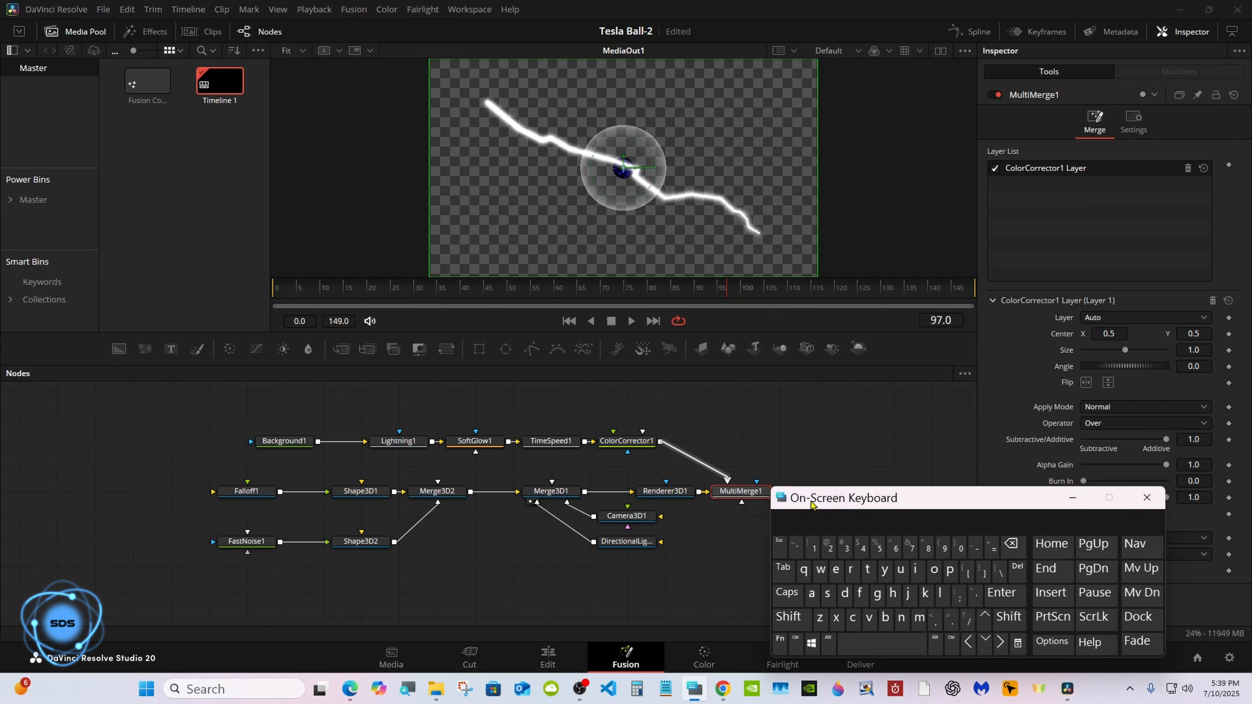
Tint the lightning blue in ColorCorrector1, with a tint of about -0.3435 and a strength of 1.0.
{"action": "left_click", "coordinate": [626, 441]}
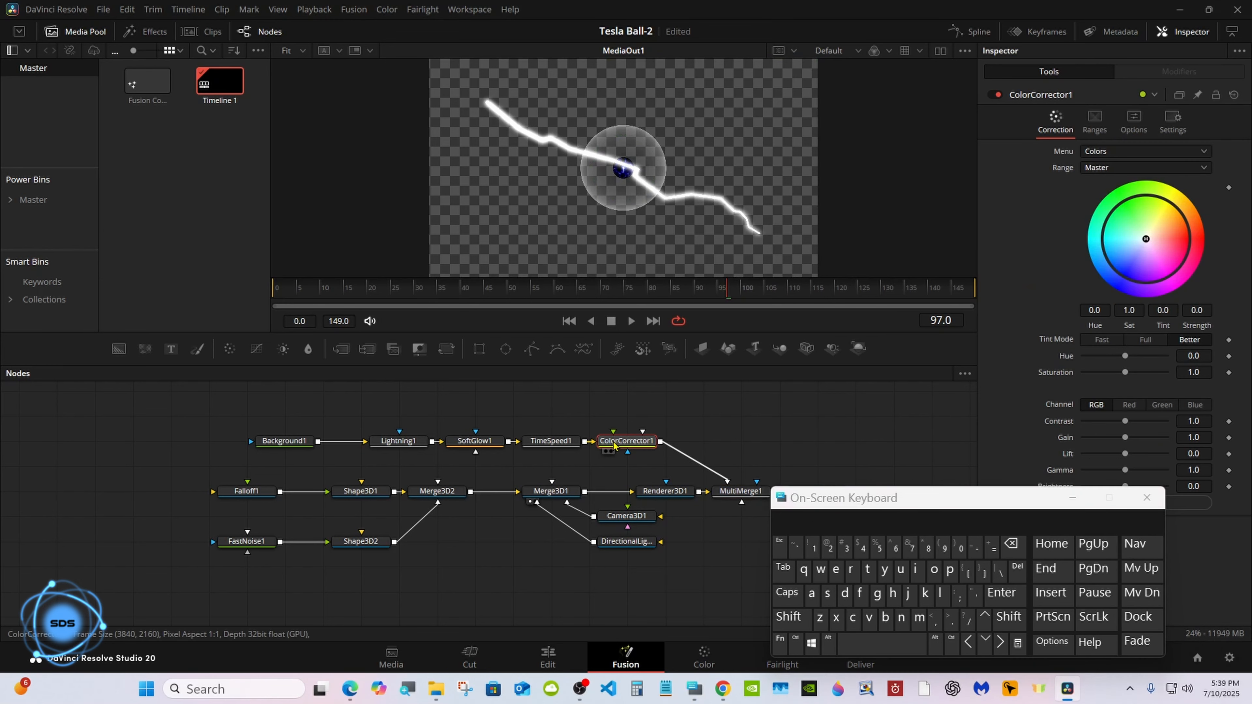
{"action": "left_click_drag", "start_coordinate": [1108, 245], "coordinate": [1105, 295]}
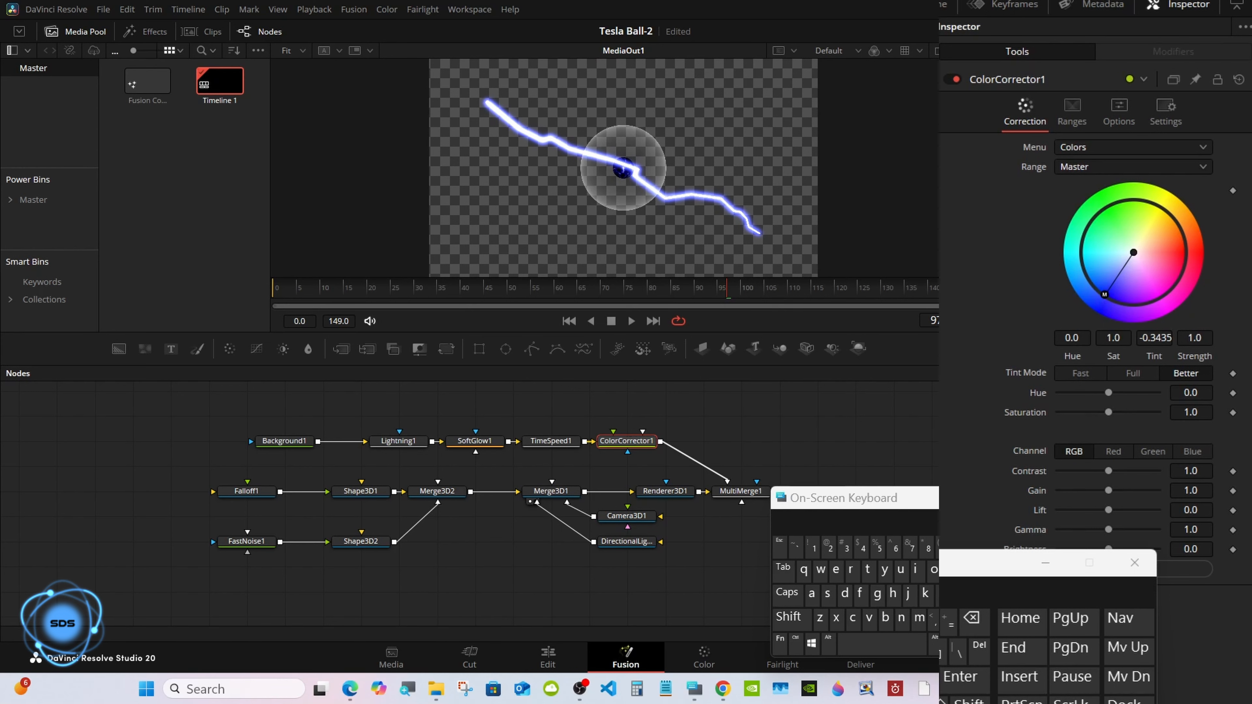
Set the Detail of Lightning1 to 0.75.
{"action": "left_click", "coordinate": [397, 442]}
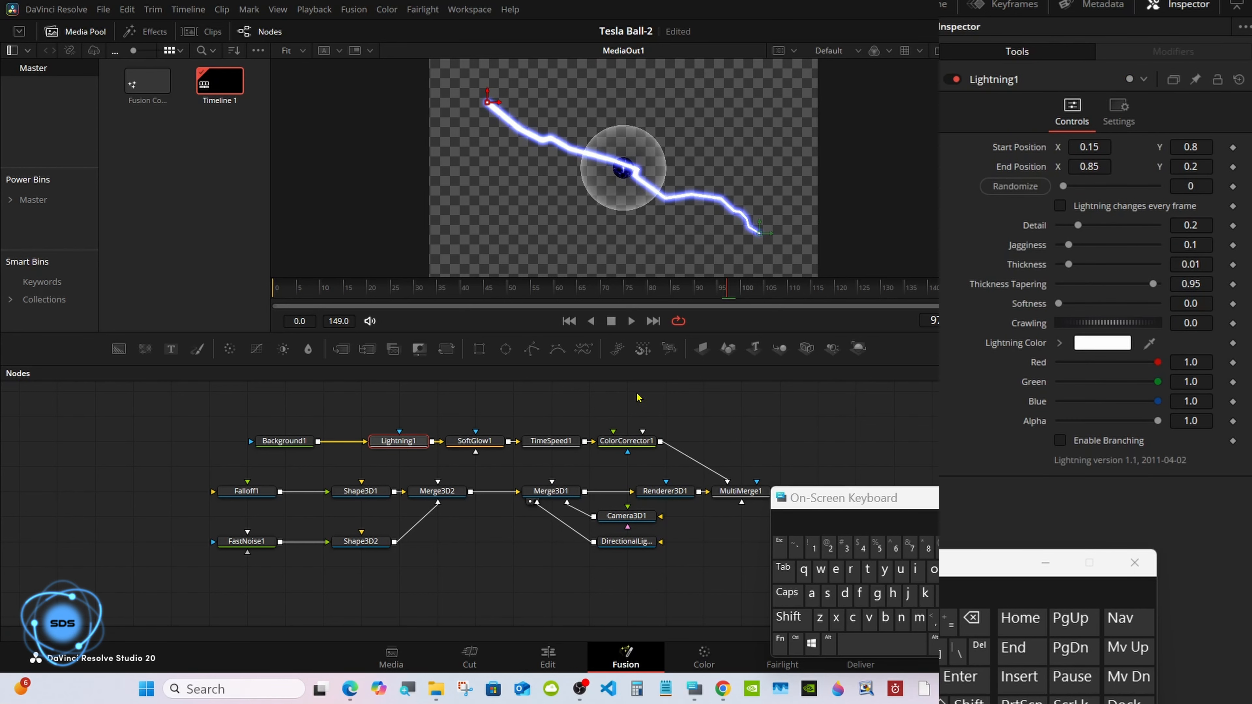
{"action": "left_click_drag", "start_coordinate": [1078, 226], "coordinate": [1121, 226]}
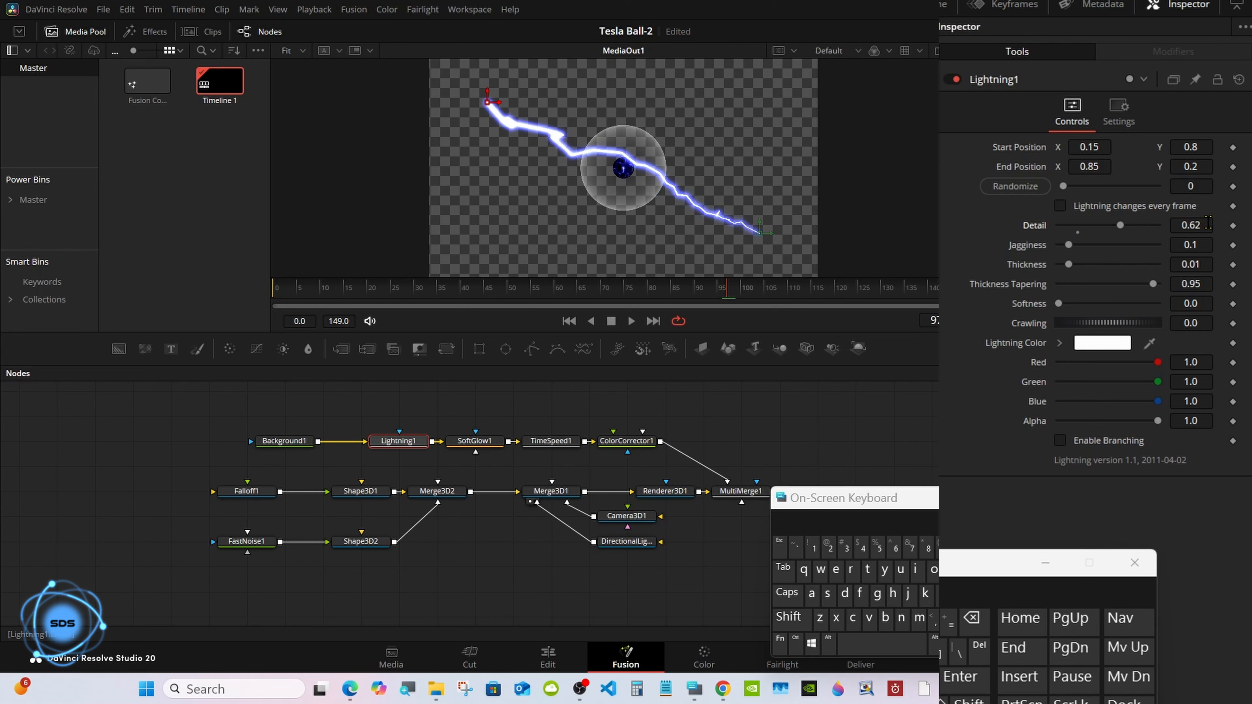
{"action": "left_click", "coordinate": [1208, 224]}
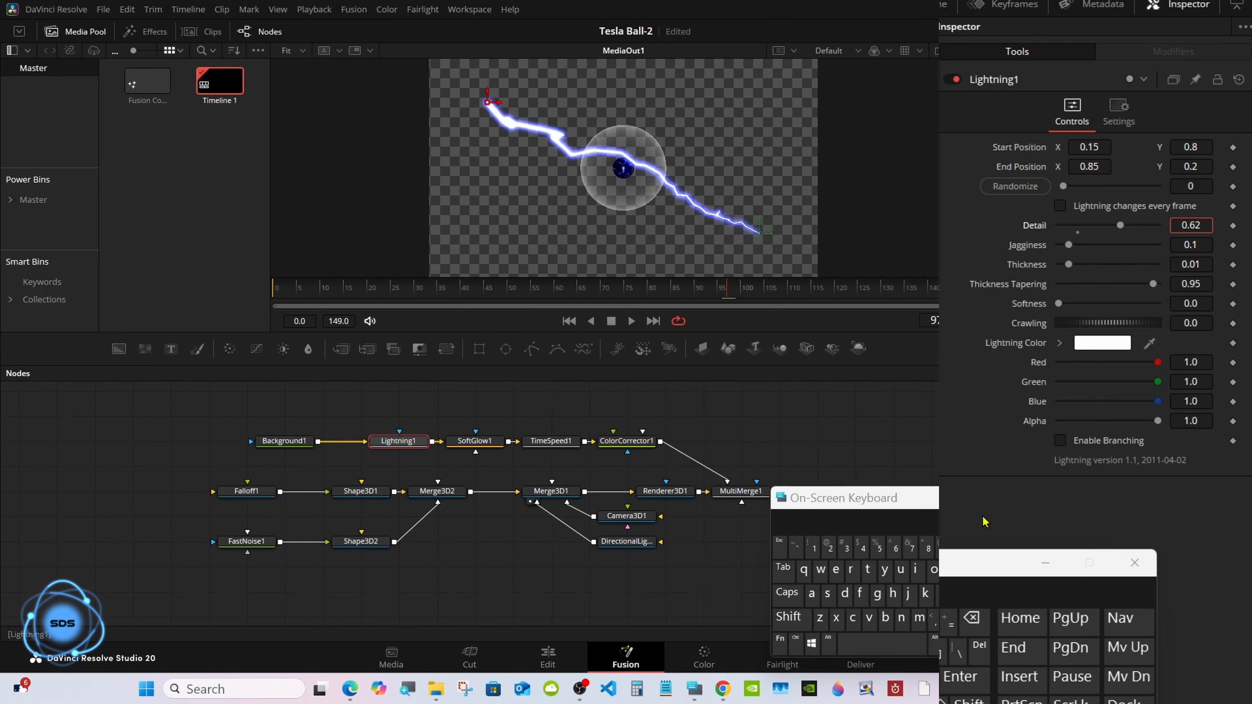
{"action": "double_click", "coordinate": [972, 620]}
{"action": "left_click", "coordinate": [910, 547]}
{"action": "left_click", "coordinate": [879, 547]}
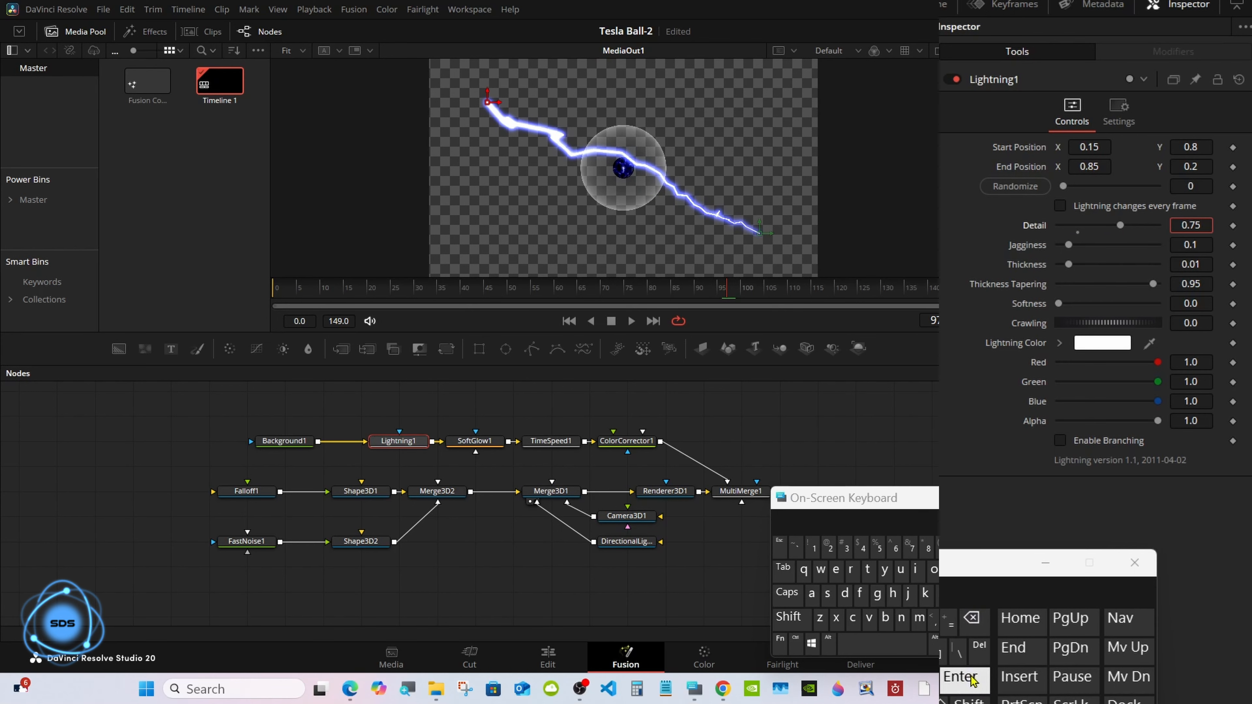
{"action": "left_click", "coordinate": [961, 676]}
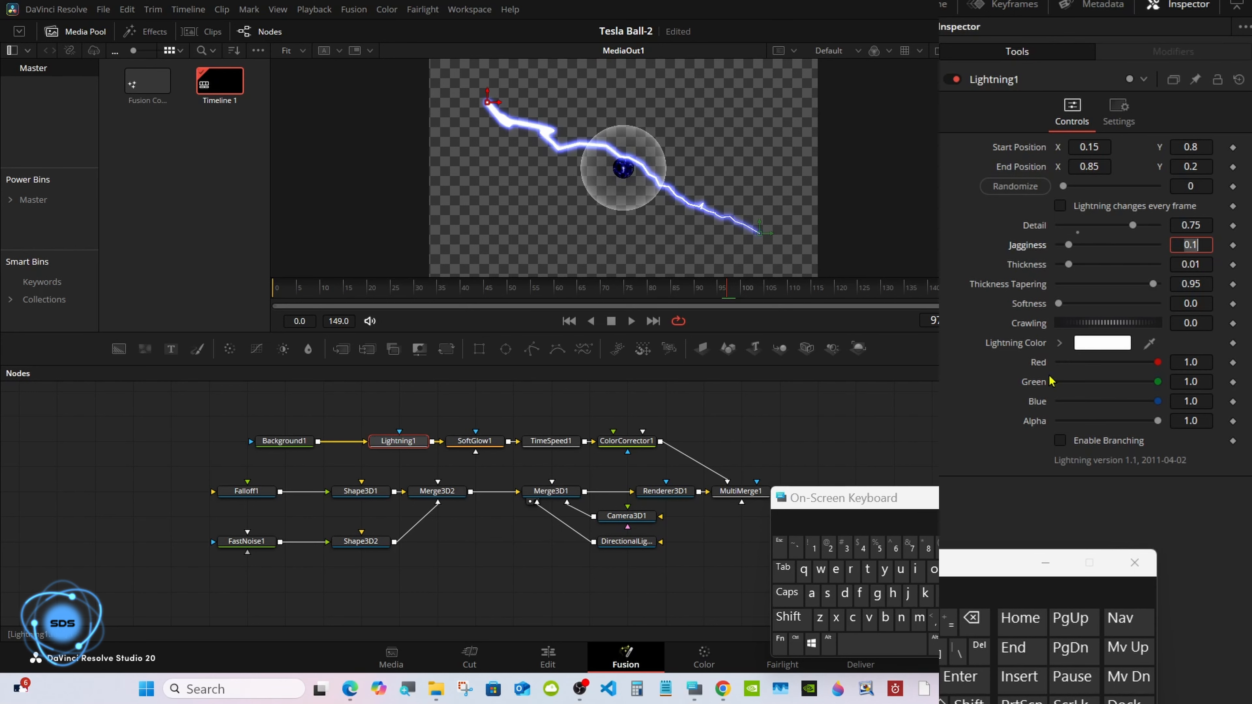
Set the Jagginess of Lightning1 to 0.05 and make the lightning change every frame.
{"action": "type", "text": ".05"}
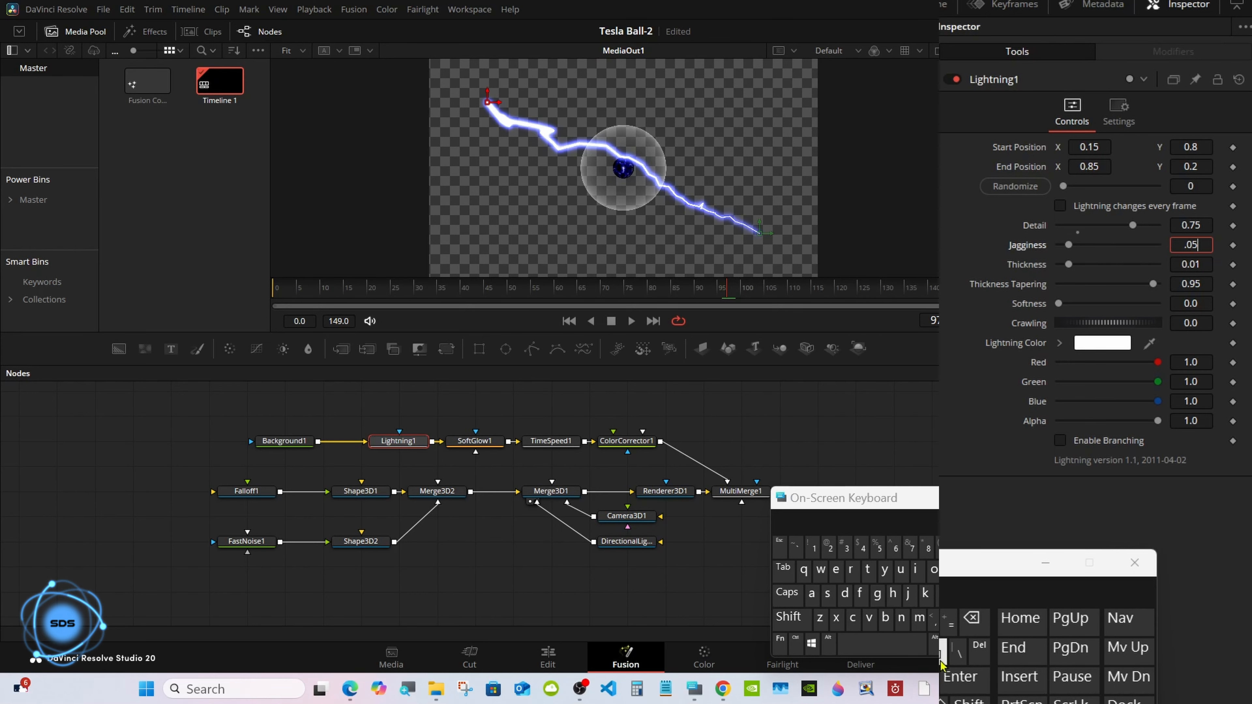
{"action": "key", "text": "Return"}
{"action": "left_click_drag", "start_coordinate": [883, 501], "coordinate": [914, 500]}
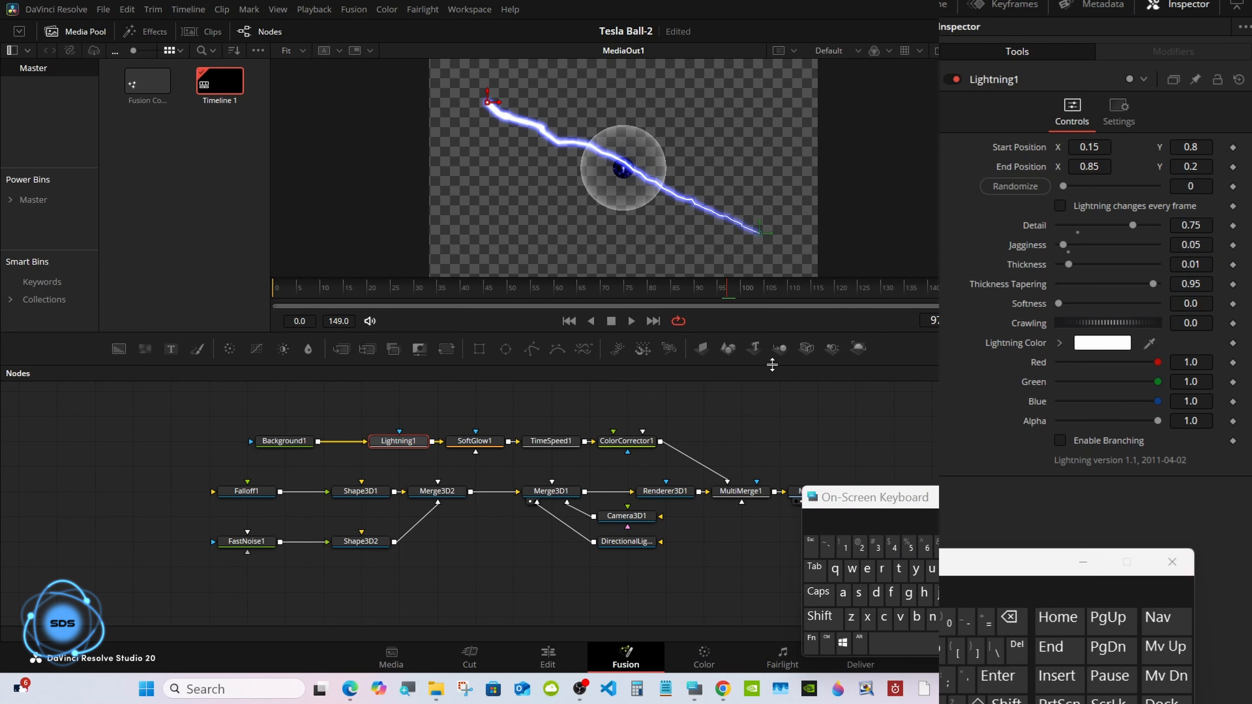
{"action": "left_click", "coordinate": [1059, 206]}
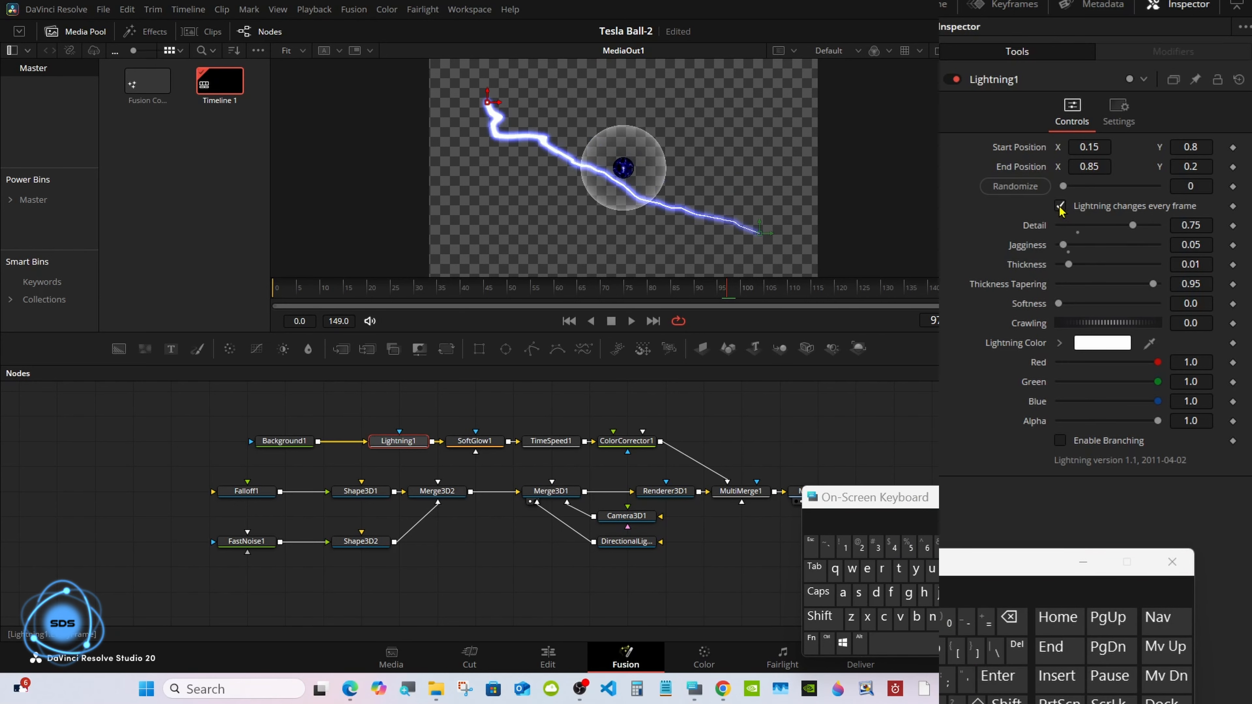
Move Lightning1's start outside the frame at about X -0.072, Y 0.853 and its end onto the core at about X 0.481, Y 0.510.
{"action": "left_click_drag", "start_coordinate": [446, 288], "coordinate": [652, 288]}
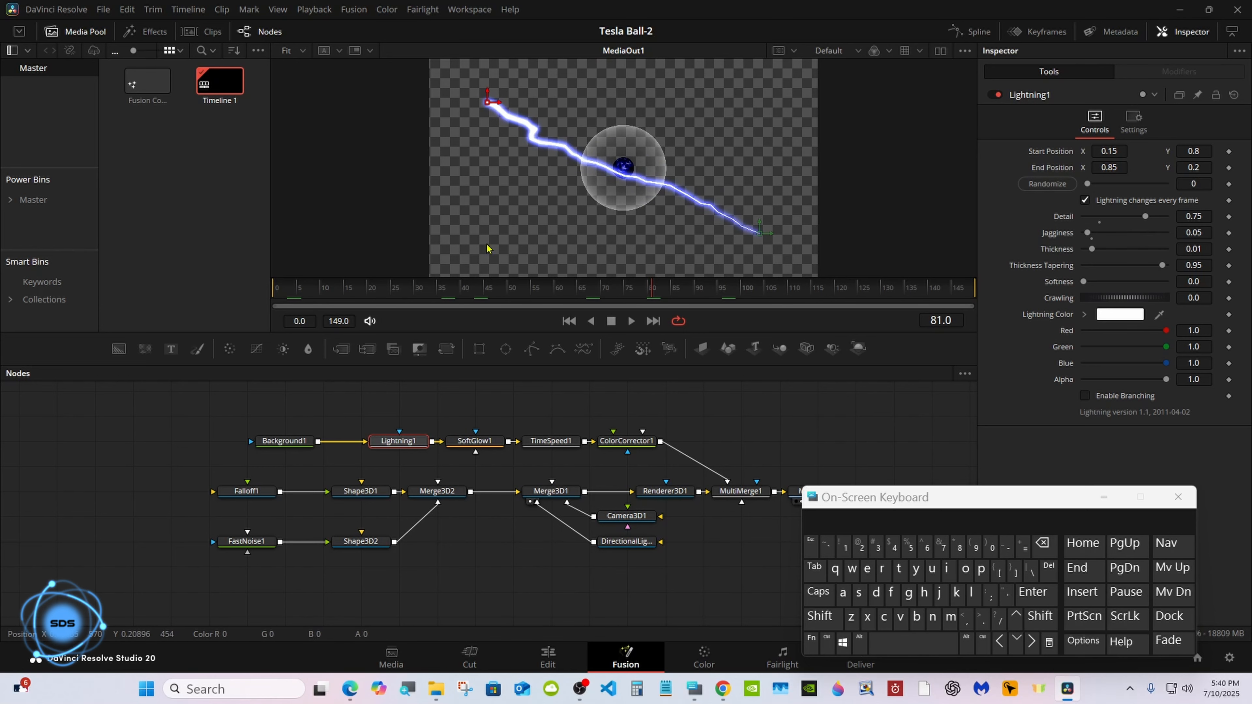
{"action": "left_click_drag", "start_coordinate": [486, 366], "coordinate": [484, 455]}
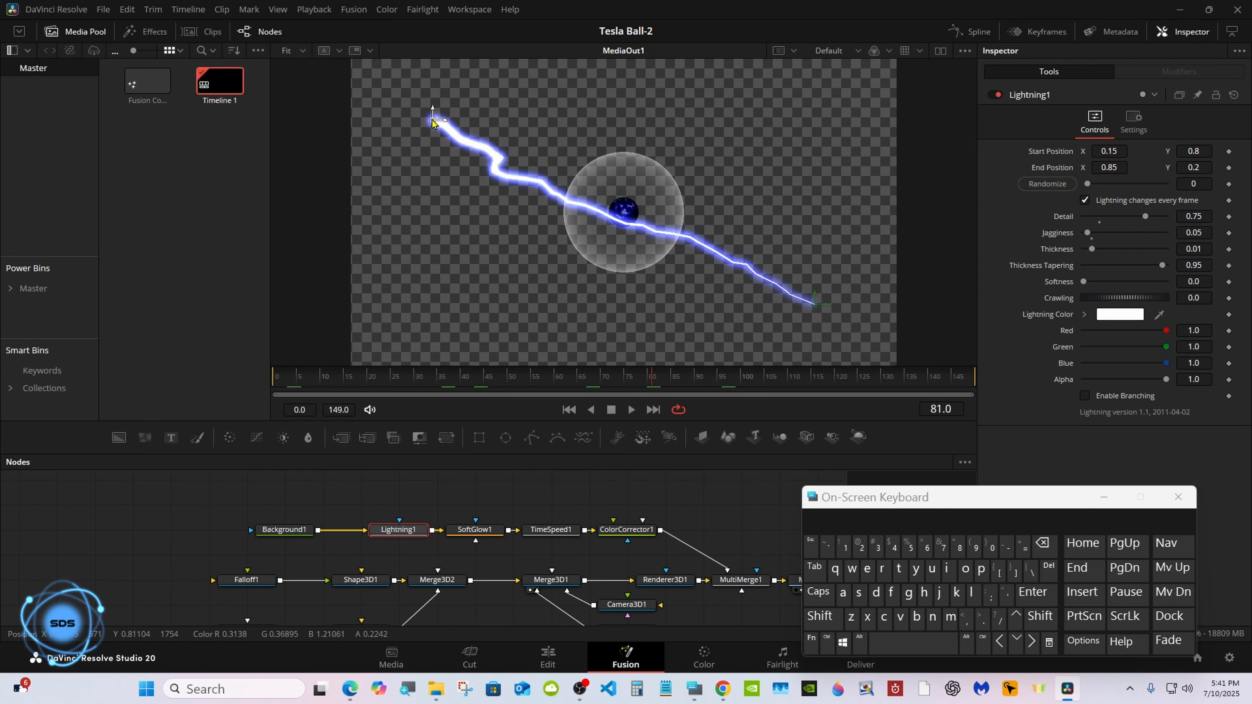
{"action": "left_click_drag", "start_coordinate": [432, 113], "coordinate": [311, 99]}
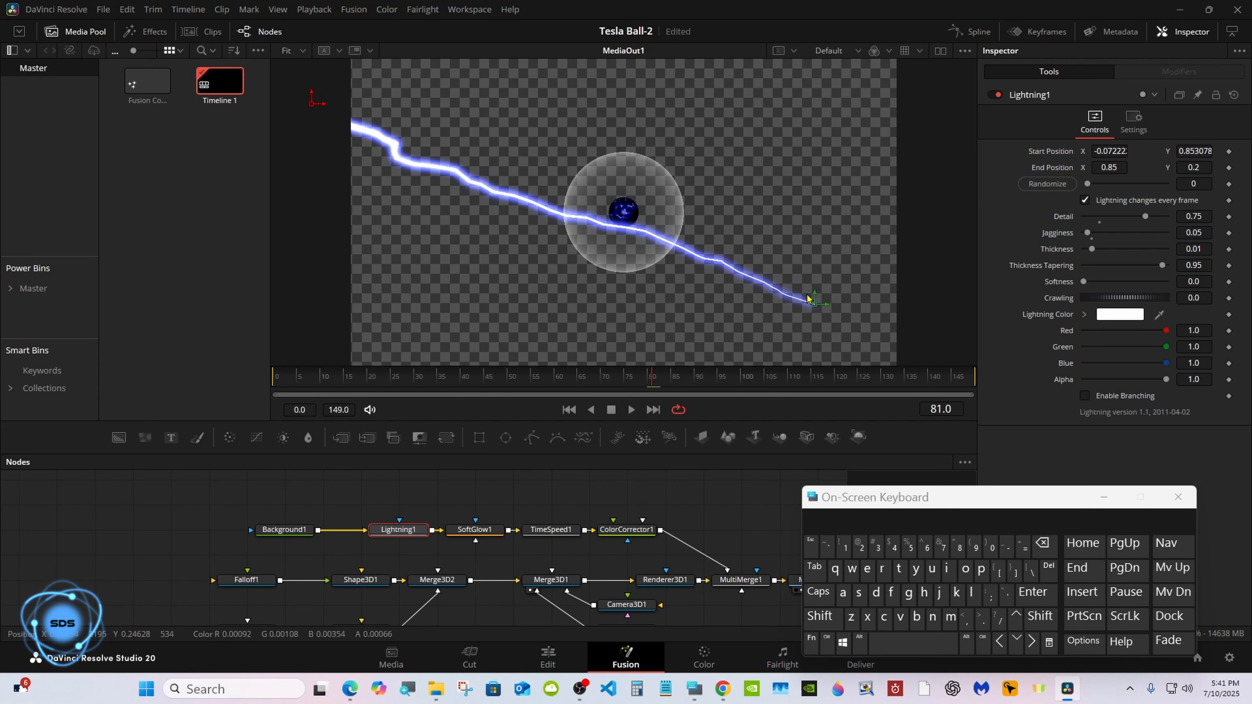
{"action": "left_click_drag", "start_coordinate": [815, 302], "coordinate": [615, 212]}
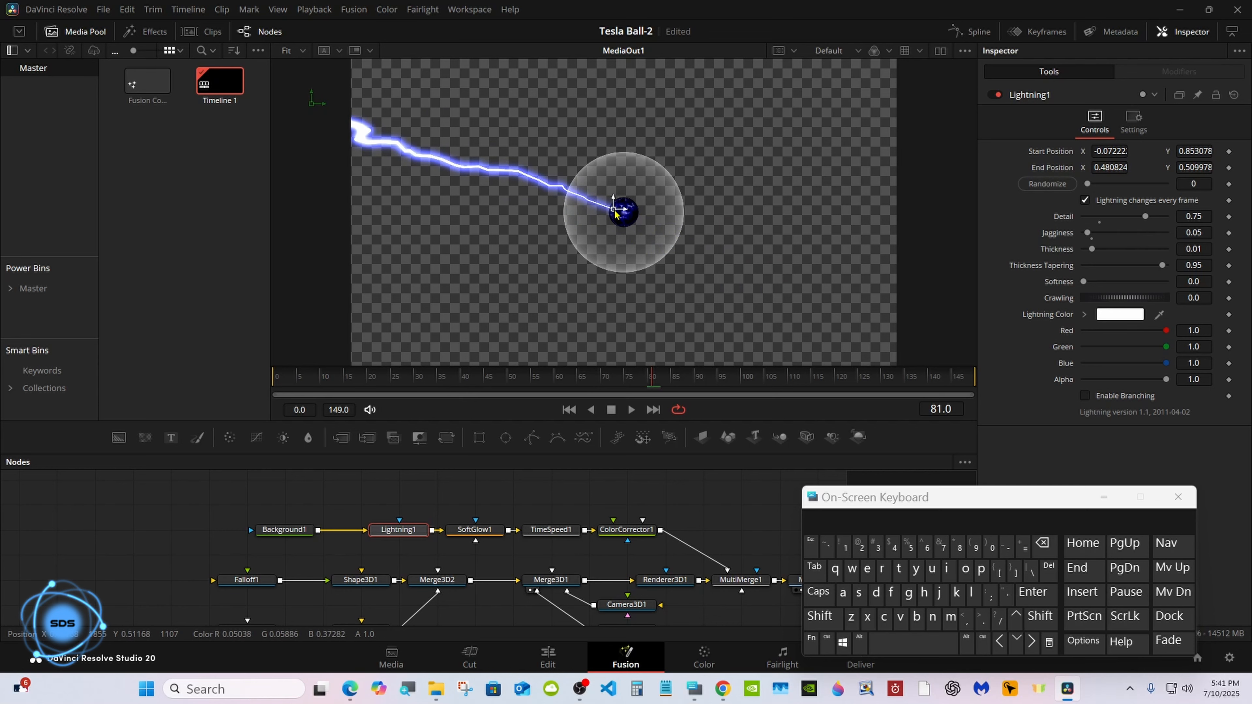
{"action": "left_click_drag", "start_coordinate": [618, 452], "coordinate": [618, 373]}
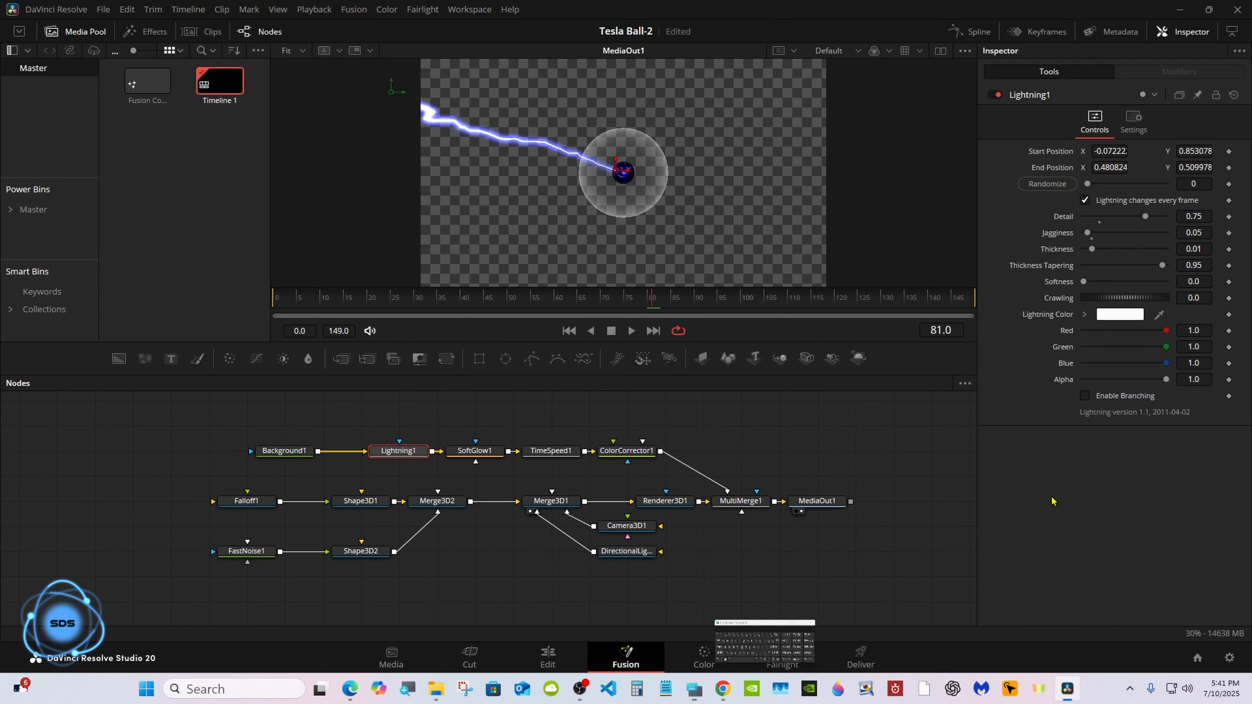
Play the timeline from the start on the Edit page to review the lightning's speed.
{"action": "left_click", "coordinate": [548, 654]}
{"action": "left_click", "coordinate": [436, 525]}
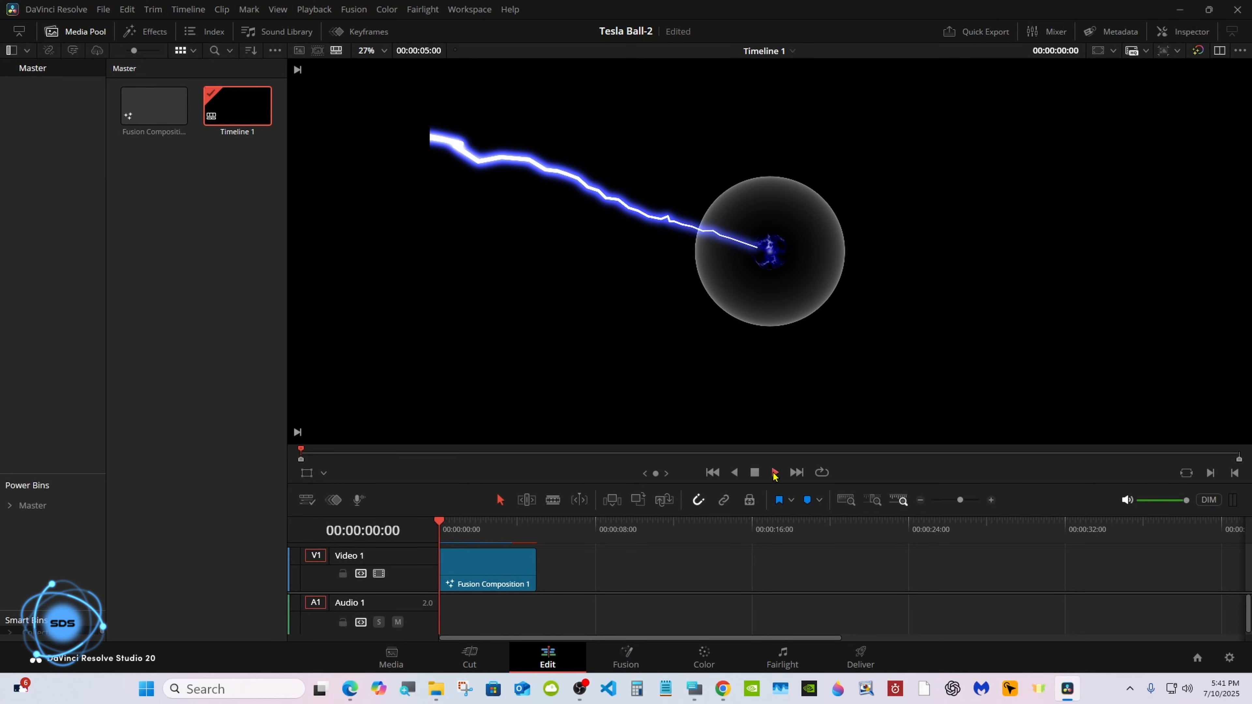
{"action": "left_click", "coordinate": [774, 474]}
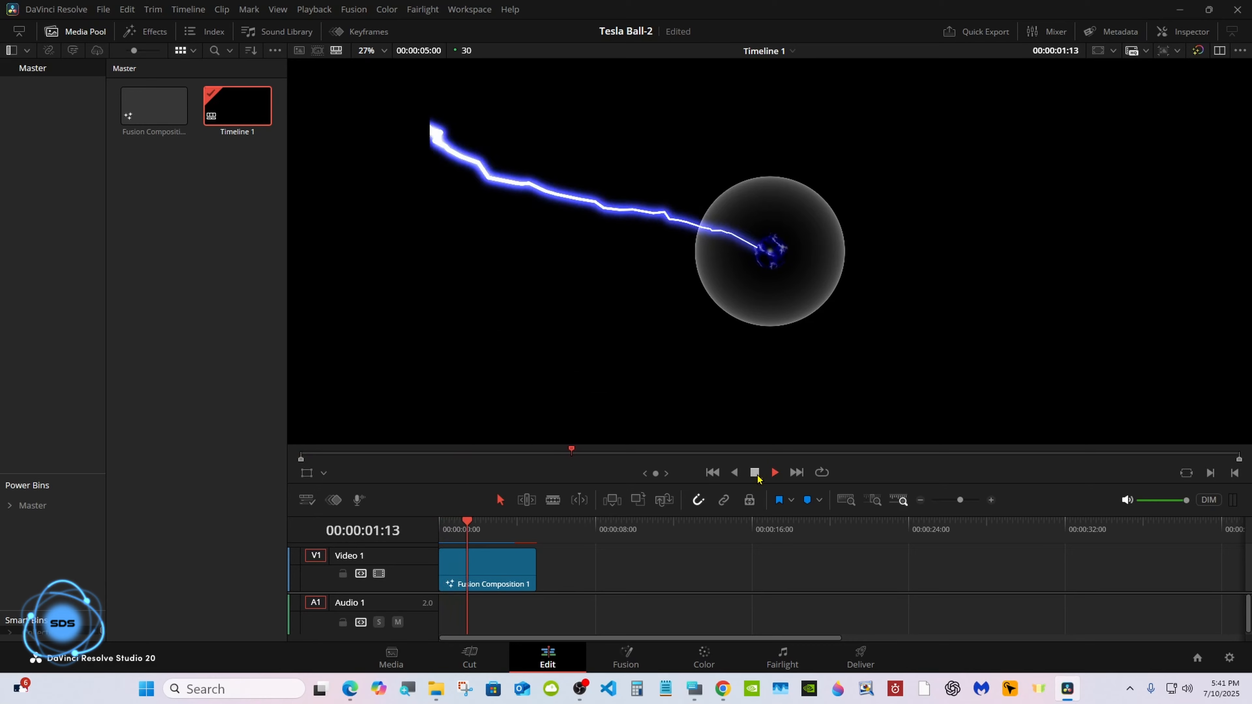
Set the Speed of TimeSpeed1 in the Fusion composition to 0.3.
{"action": "left_click", "coordinate": [626, 658]}
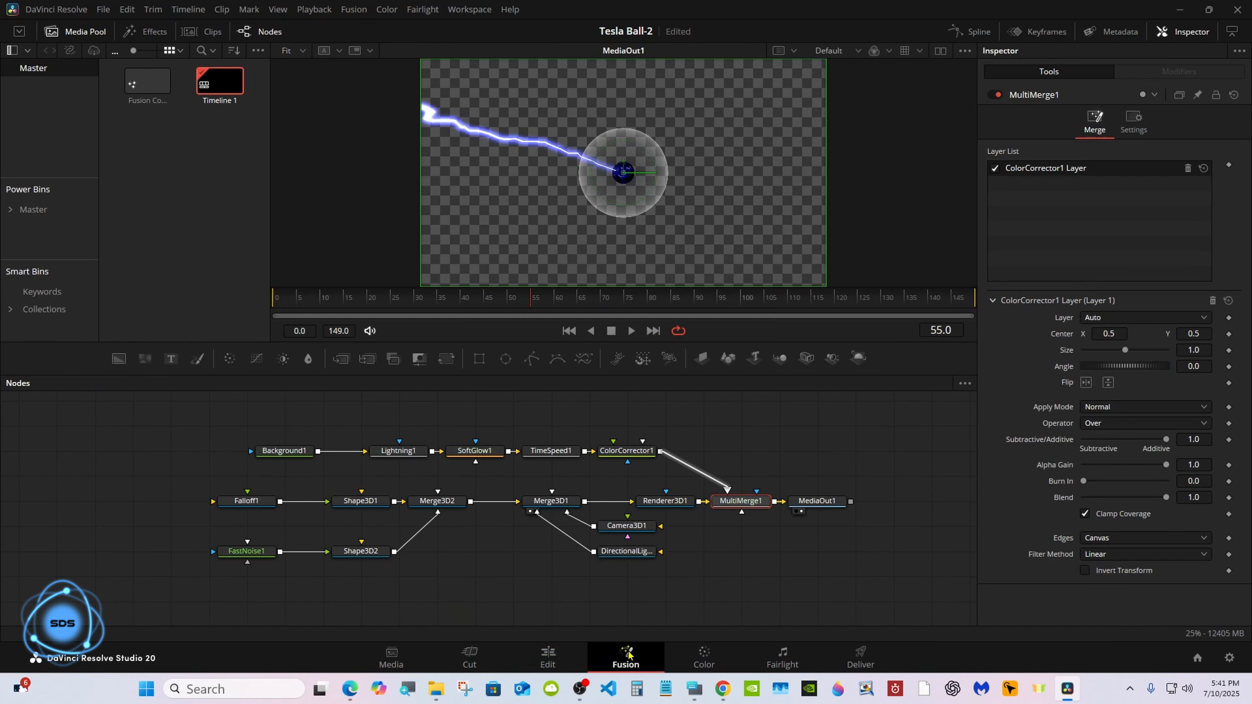
{"action": "left_click", "coordinate": [549, 454]}
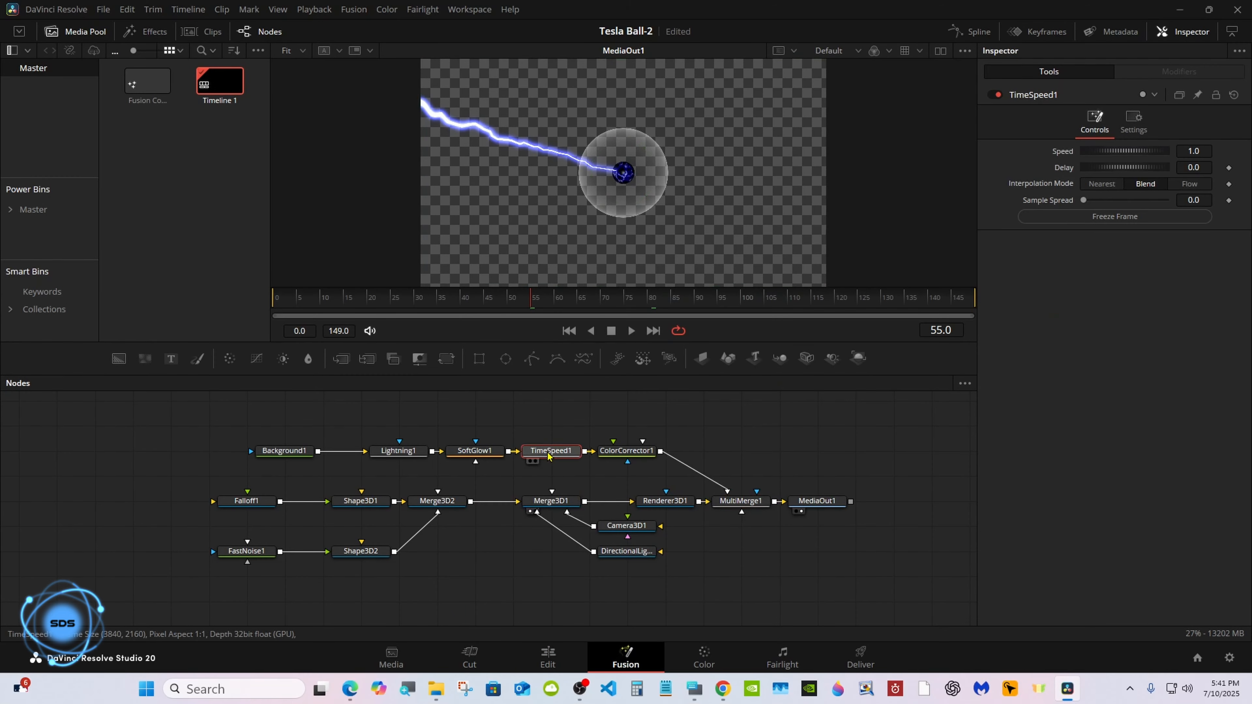
{"action": "key", "text": "ctrl+super+o"}
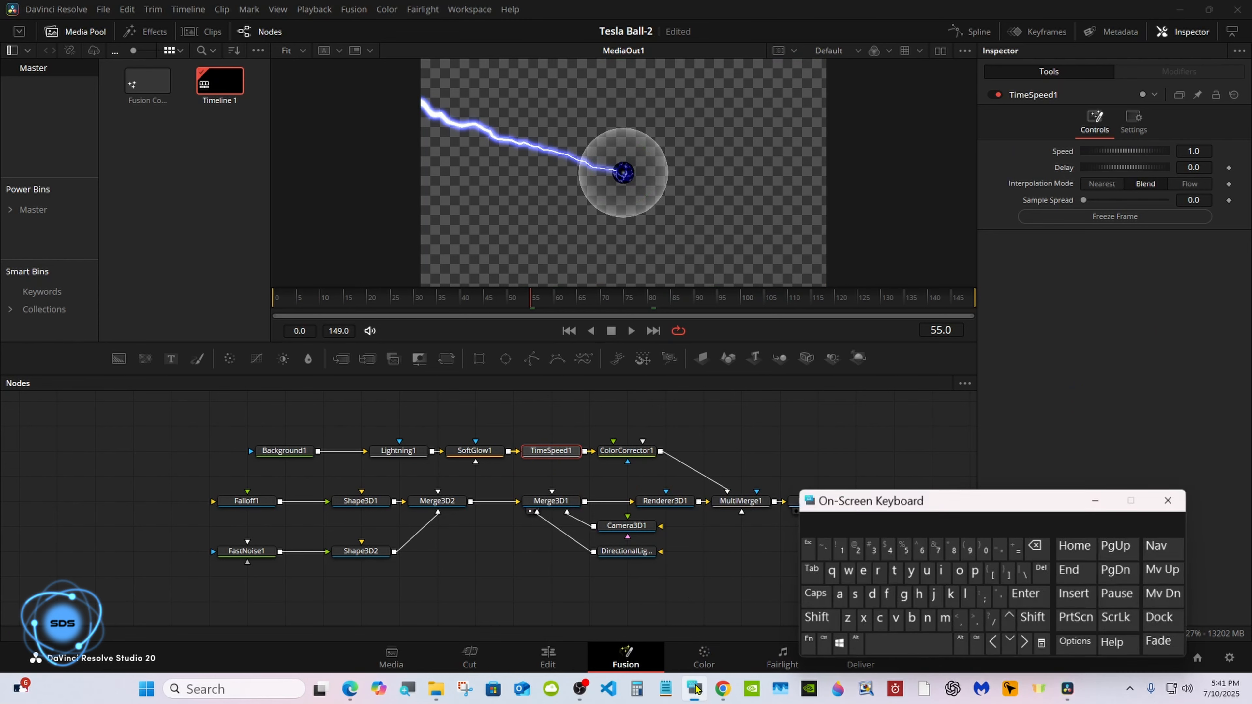
{"action": "left_click", "coordinate": [1201, 148]}
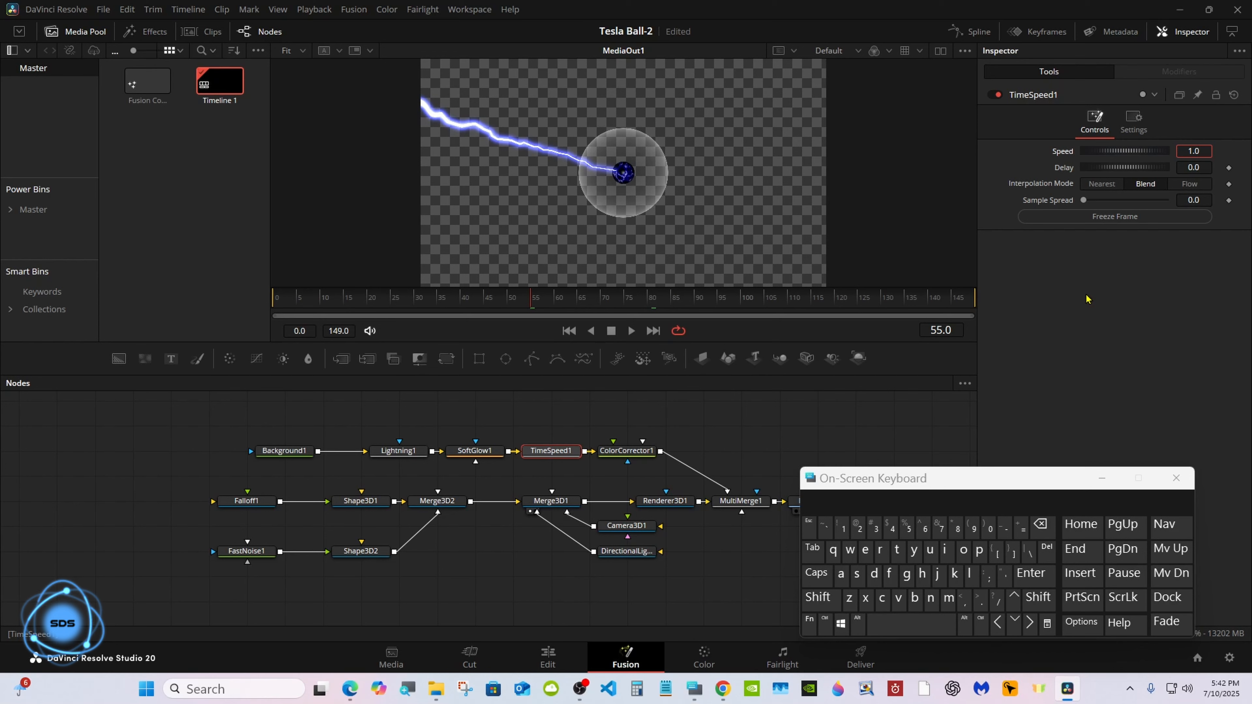
{"action": "left_click", "coordinate": [1041, 523]}
{"action": "left_click", "coordinate": [990, 527]}
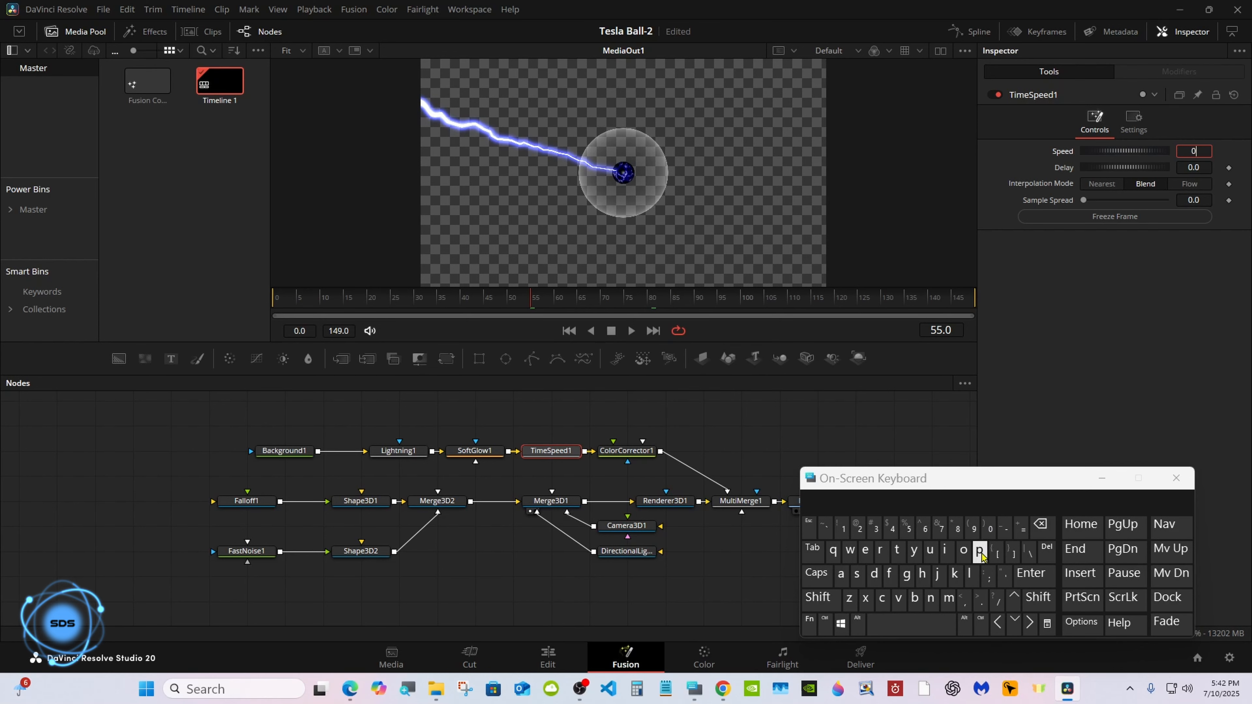
{"action": "left_click", "coordinate": [980, 600]}
{"action": "left_click", "coordinate": [875, 527]}
{"action": "left_click", "coordinate": [1032, 573]}
{"action": "left_click", "coordinate": [1102, 478]}
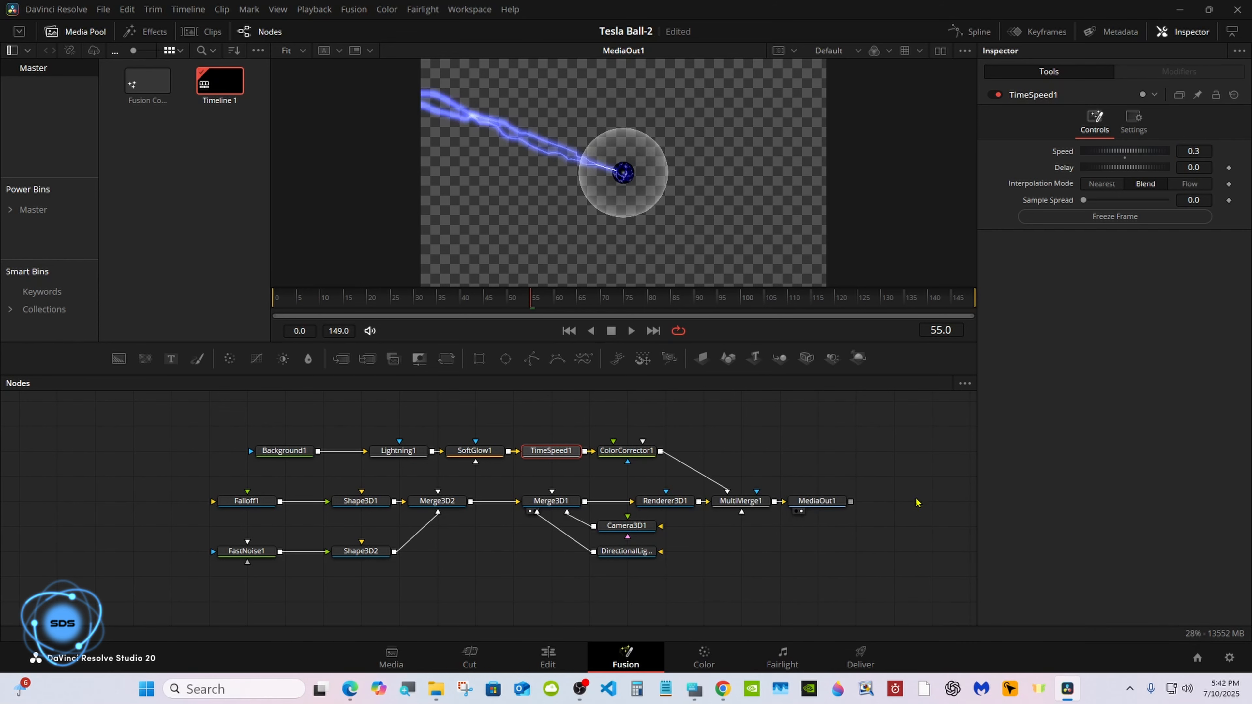
Play the timeline on the Edit page again to check the slowed lightning.
{"action": "left_click", "coordinate": [549, 655]}
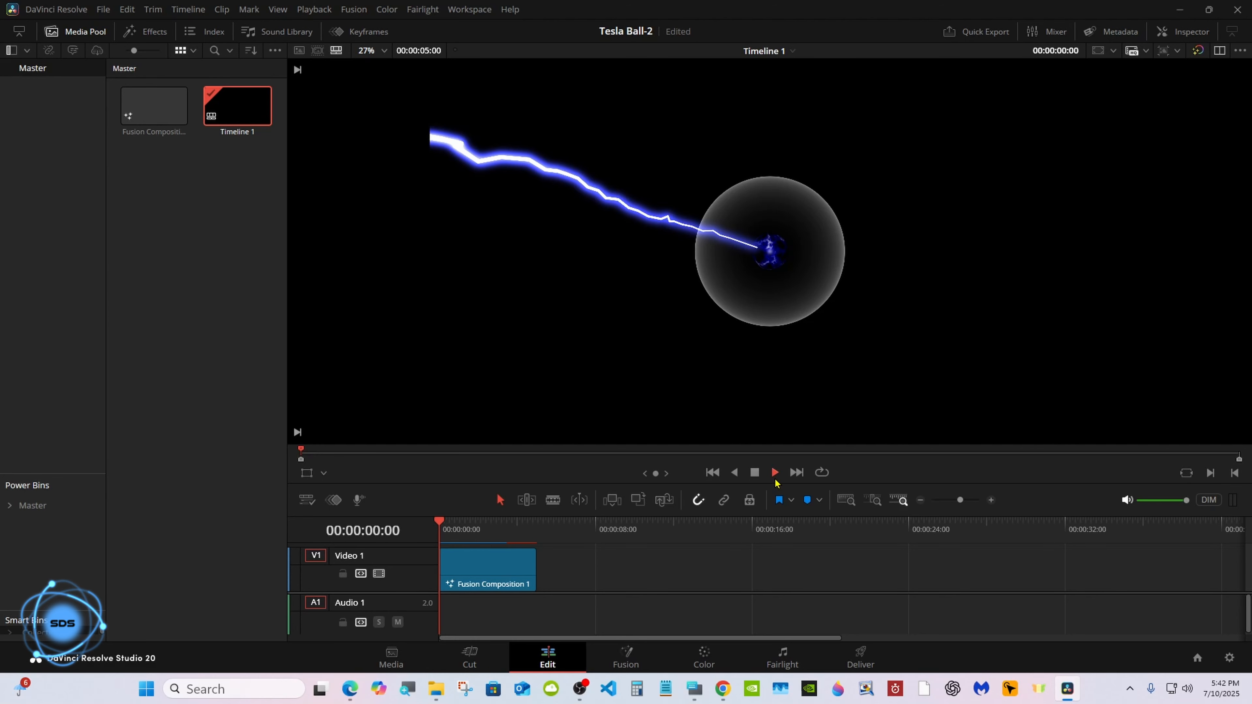
{"action": "left_click", "coordinate": [775, 473]}
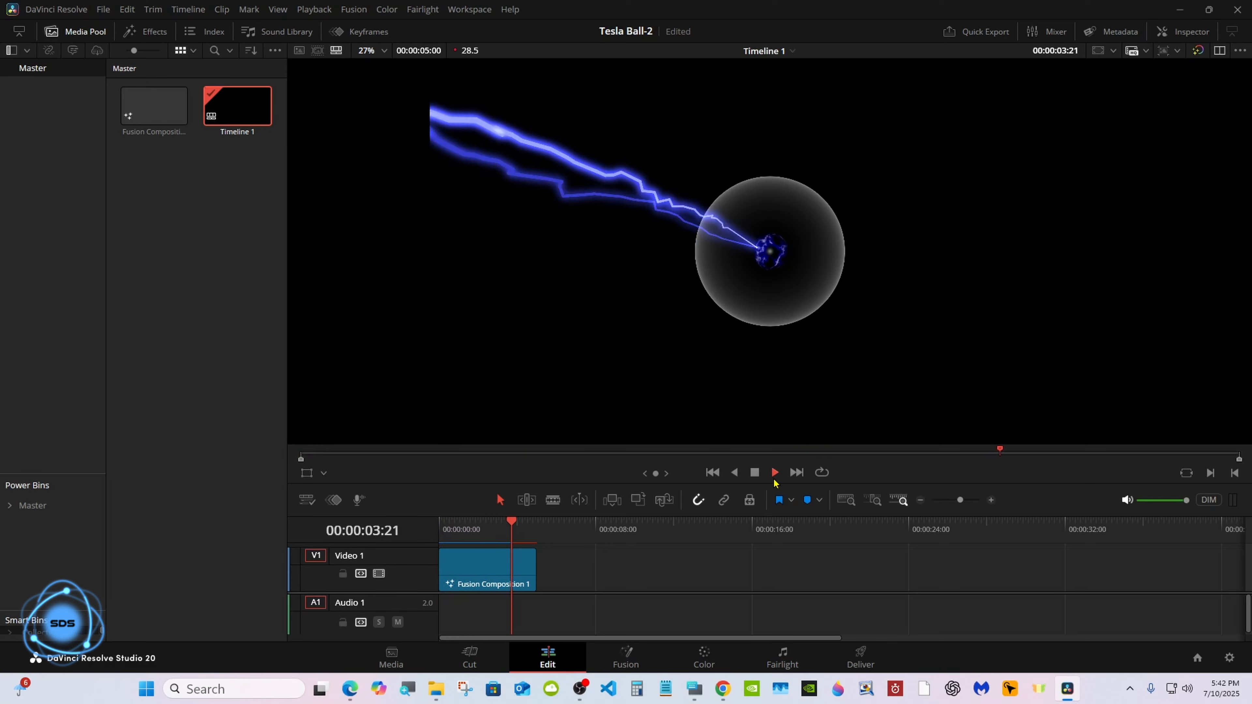
{"action": "left_click", "coordinate": [754, 473]}
Duplicate the lightning node chain from Background1 to ColorCorrector1 by copying it and pasting it above the original in Fusion.
{"action": "left_click", "coordinate": [627, 656]}
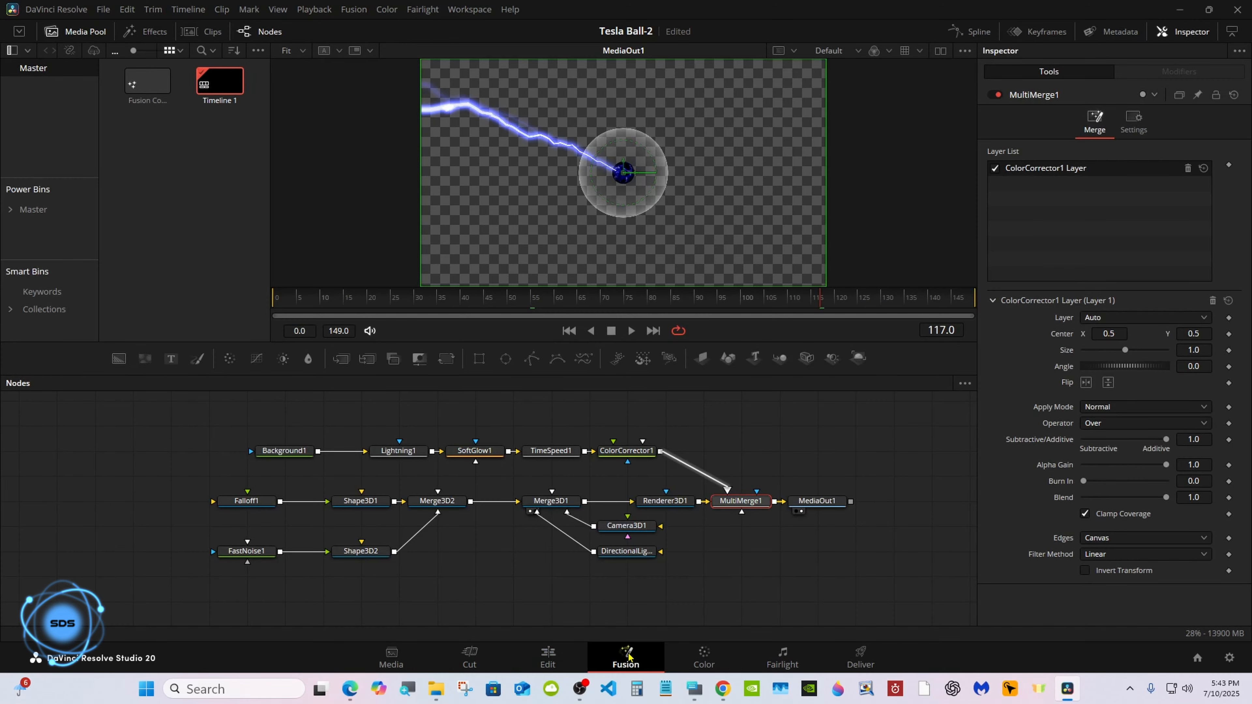
{"action": "left_click_drag", "start_coordinate": [218, 424], "coordinate": [656, 465]}
{"action": "right_click", "coordinate": [649, 461]}
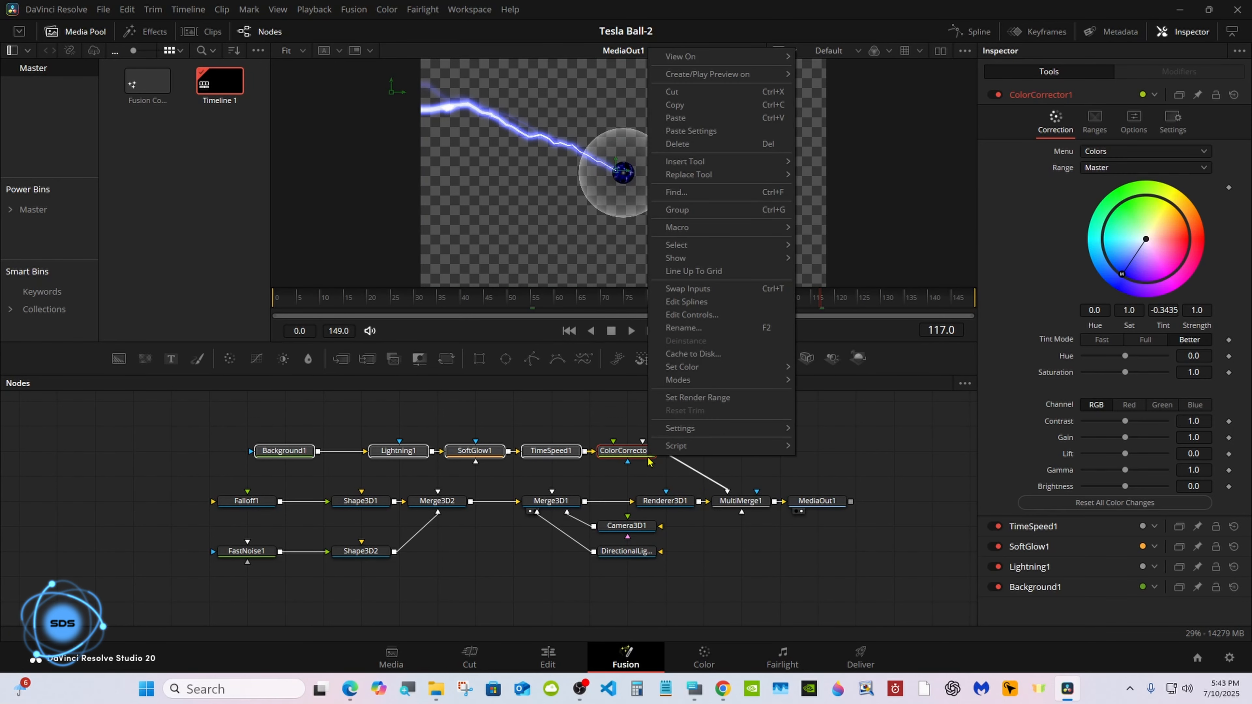
{"action": "left_click", "coordinate": [693, 109]}
{"action": "left_click", "coordinate": [616, 417]}
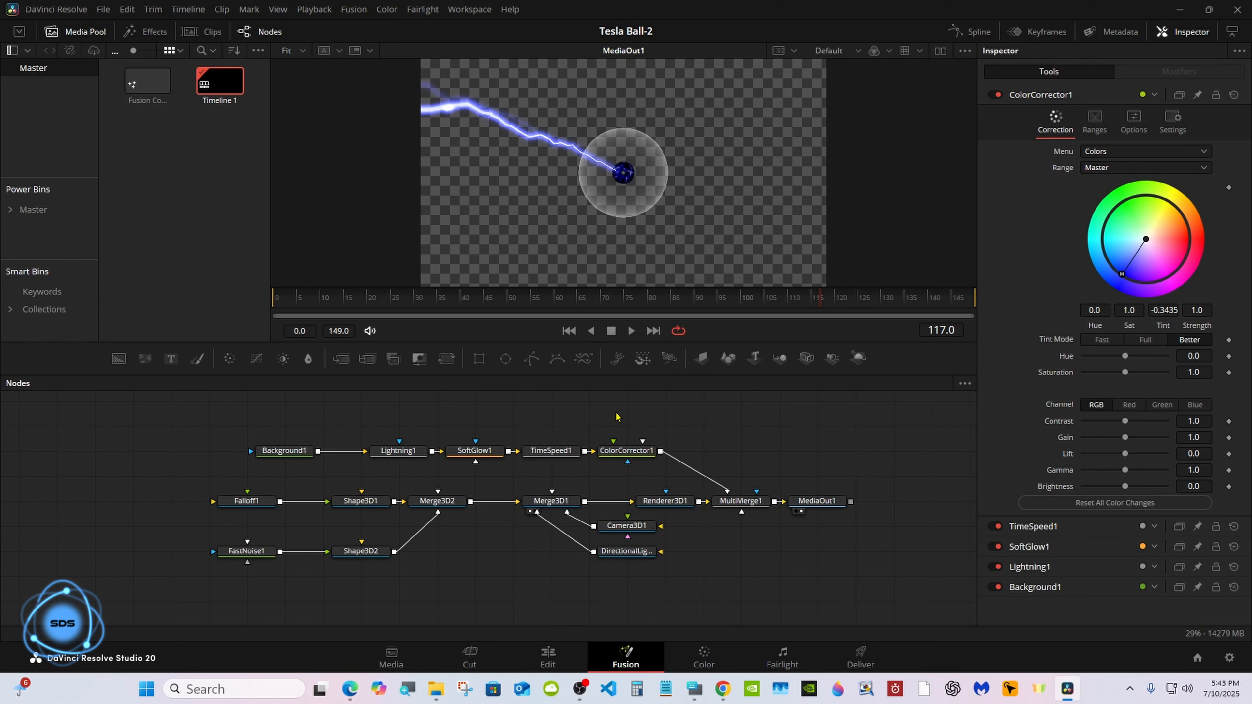
{"action": "right_click", "coordinate": [617, 417]}
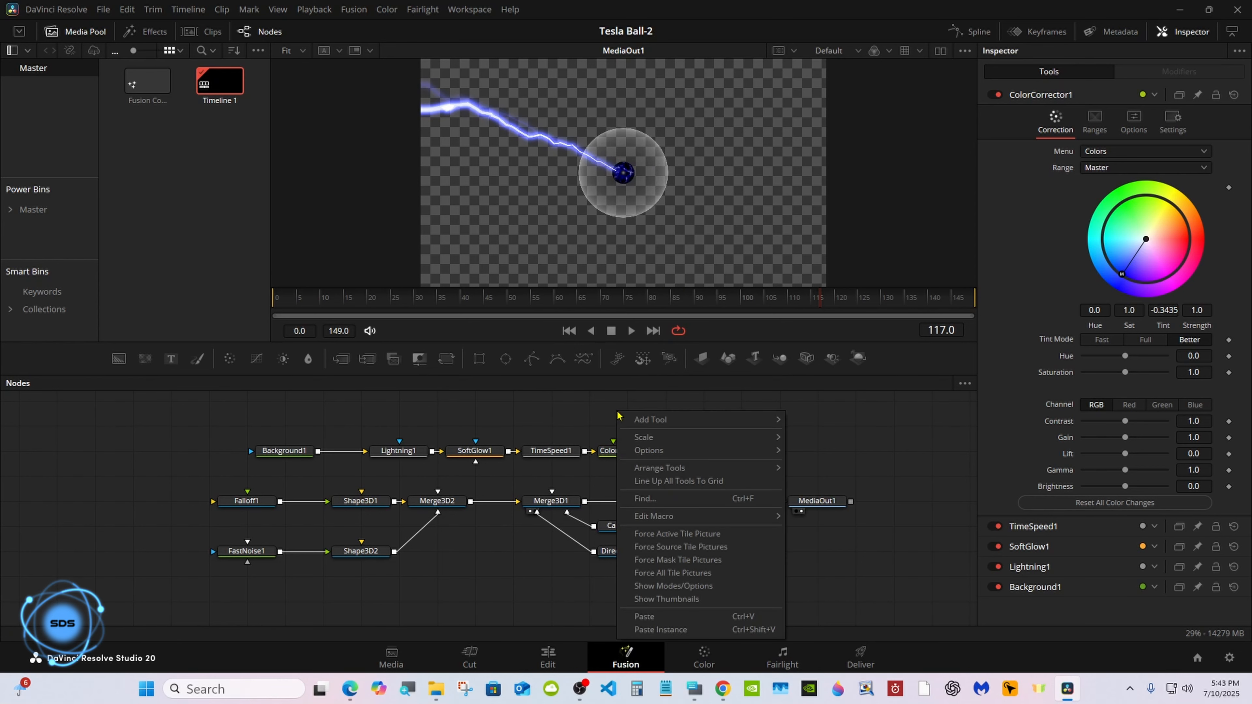
{"action": "left_click", "coordinate": [645, 617]}
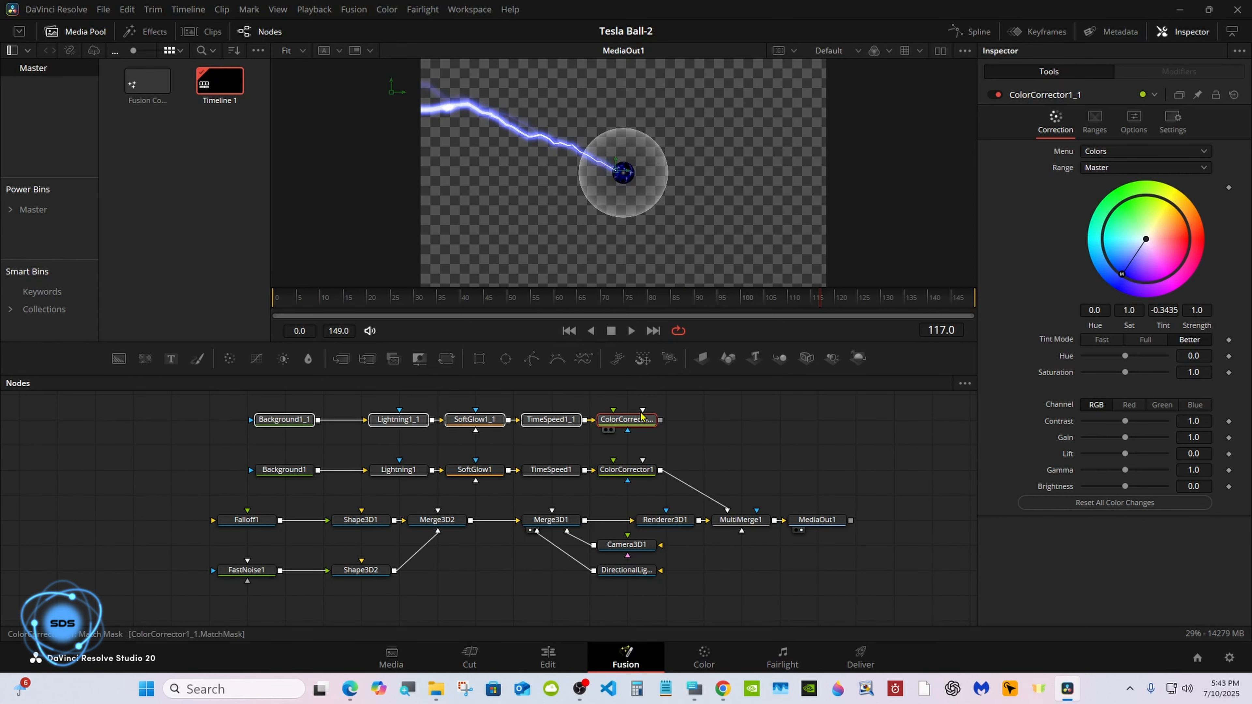
Shift the whole node tree down and paste a second copy of the lightning chain above it.
{"action": "left_click_drag", "start_coordinate": [622, 376], "coordinate": [621, 361]}
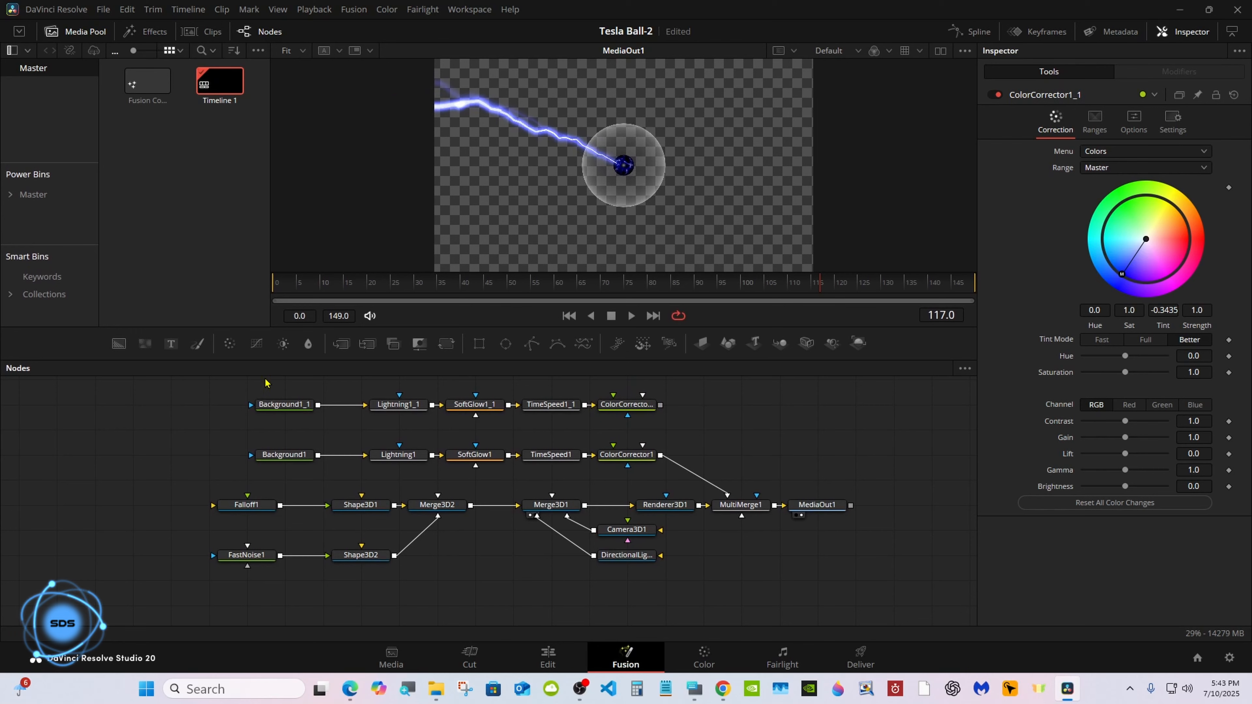
{"action": "left_click_drag", "start_coordinate": [265, 383], "coordinate": [898, 584]}
{"action": "left_click_drag", "start_coordinate": [647, 408], "coordinate": [647, 434]}
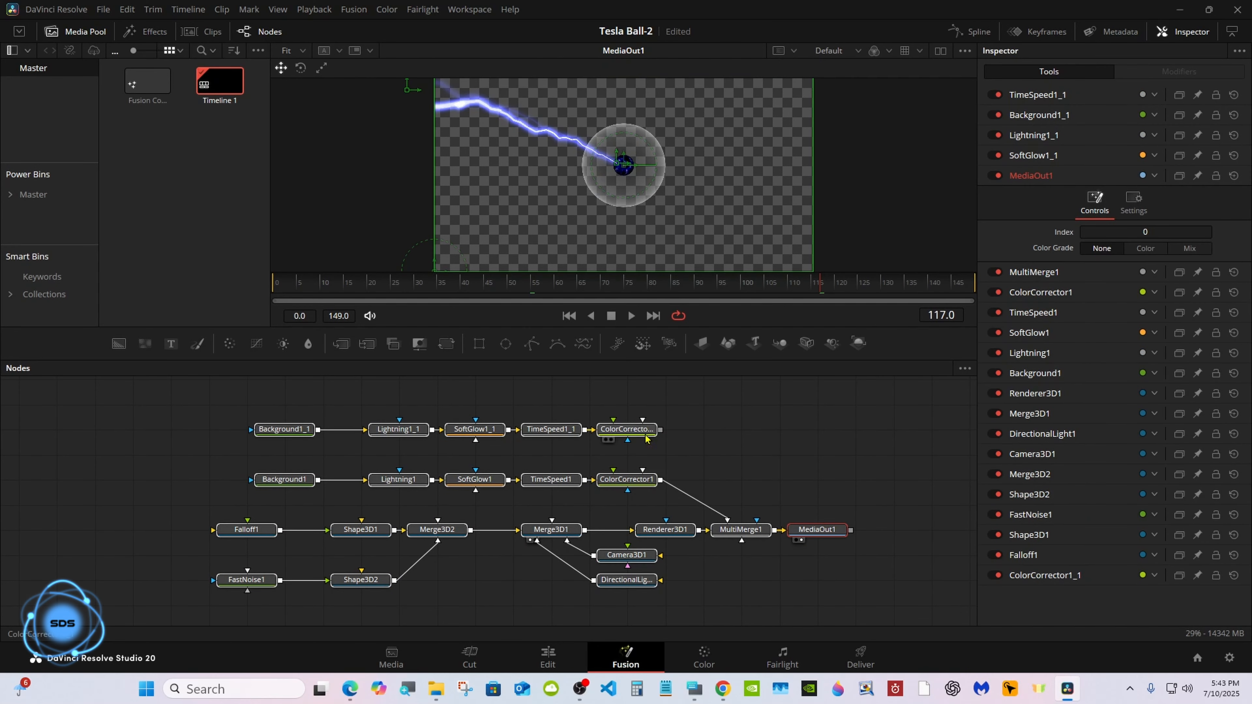
{"action": "left_click", "coordinate": [628, 394]}
{"action": "right_click", "coordinate": [628, 394]}
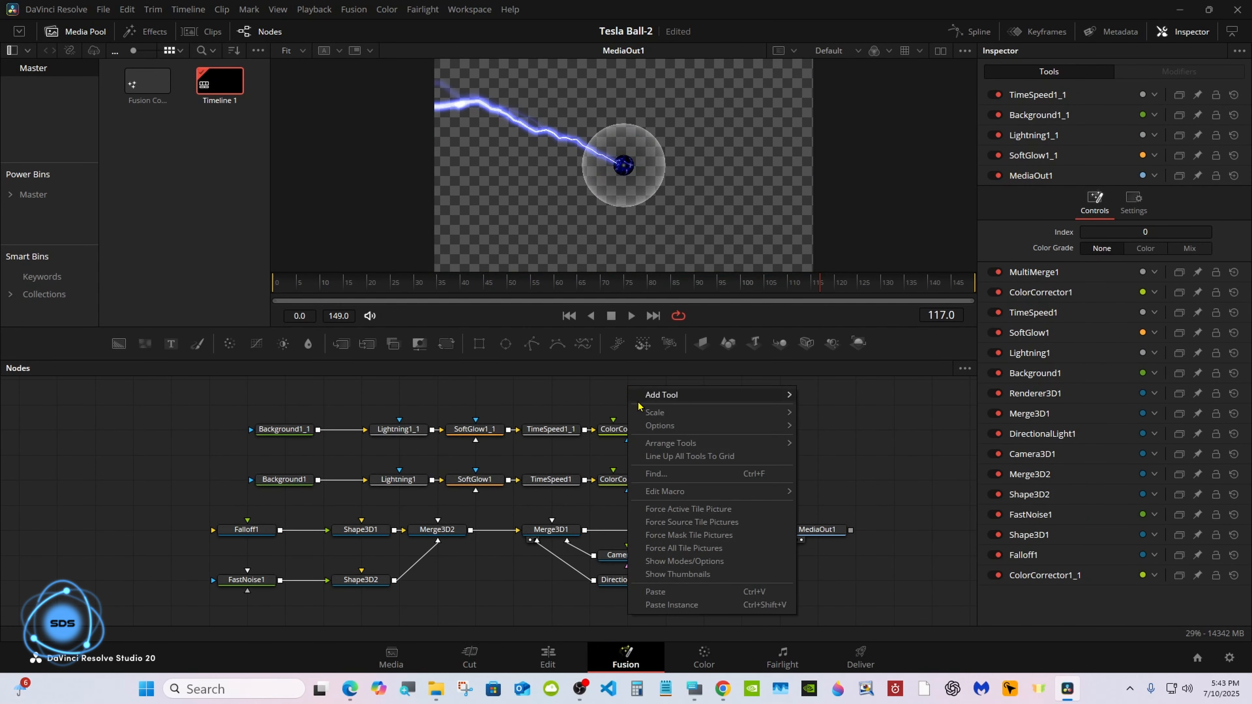
{"action": "left_click", "coordinate": [655, 593]}
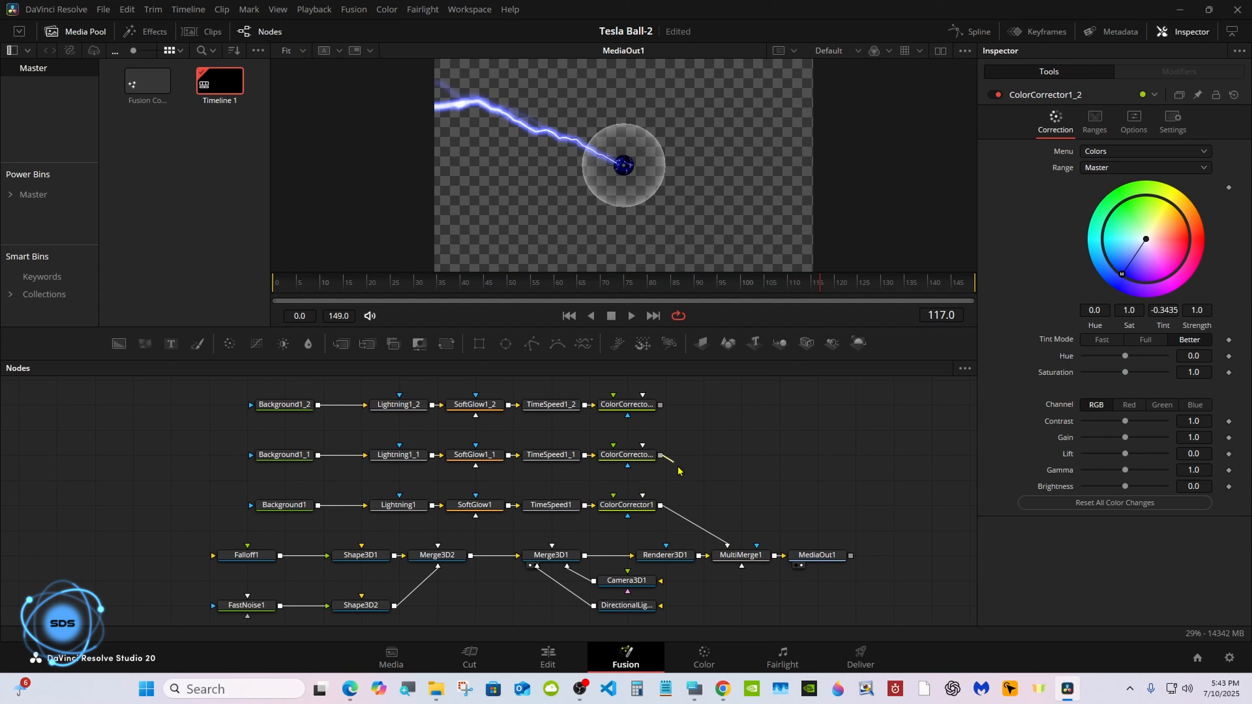
Connect ColorCorrector1_1 to MultiMerge1 and place Lightning1_1's start at about X 1.119, Y 0.777 and its end at about X 0.512, Y 0.513.
{"action": "left_click_drag", "start_coordinate": [660, 455], "coordinate": [741, 555]}
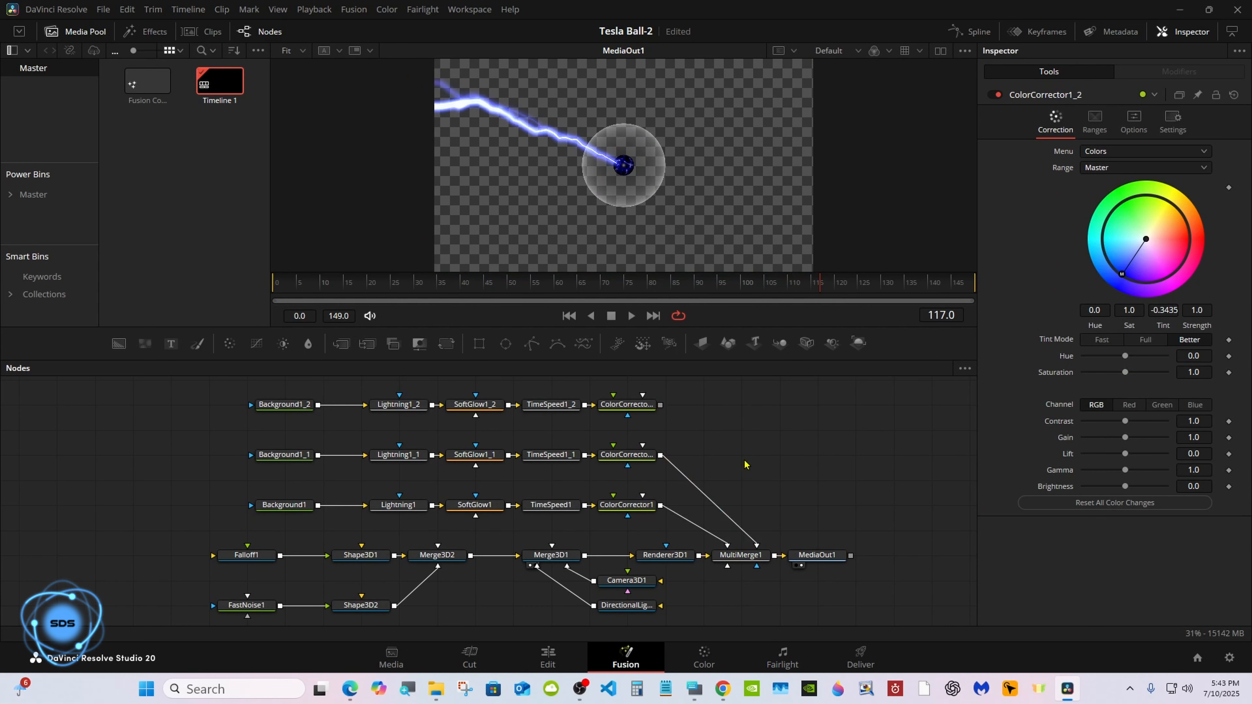
{"action": "left_click", "coordinate": [409, 460]}
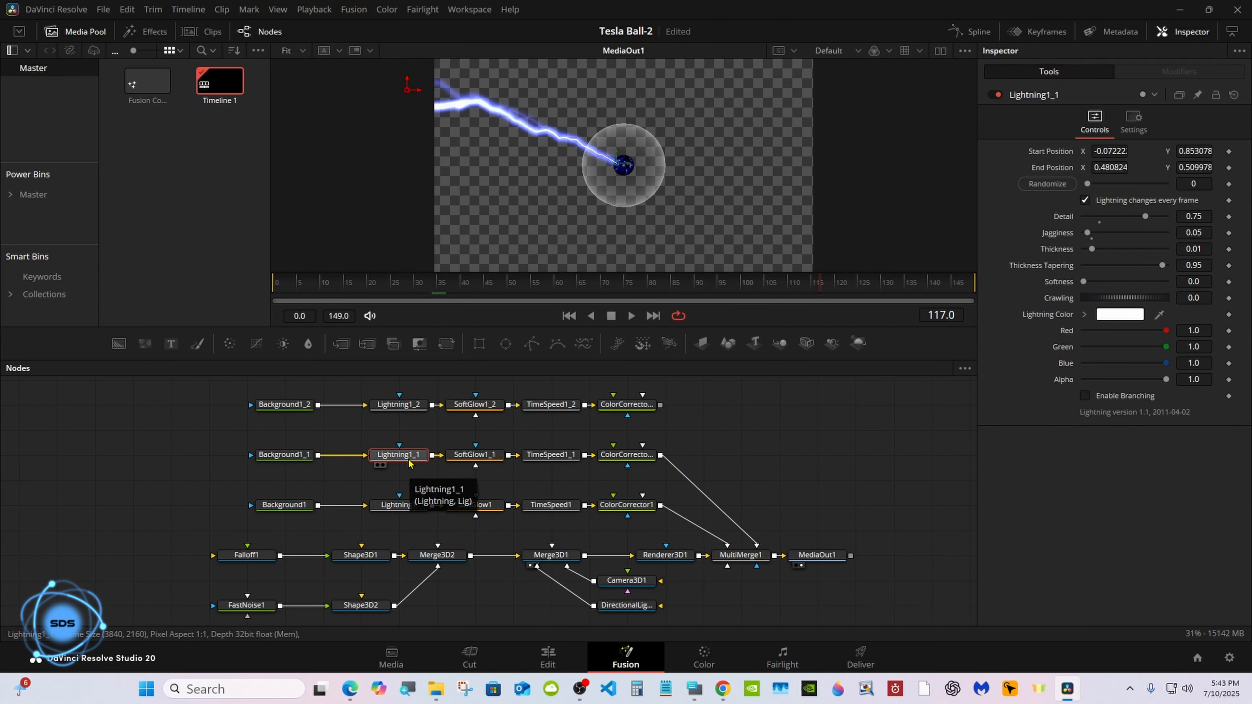
{"action": "left_click_drag", "start_coordinate": [416, 95], "coordinate": [858, 105]}
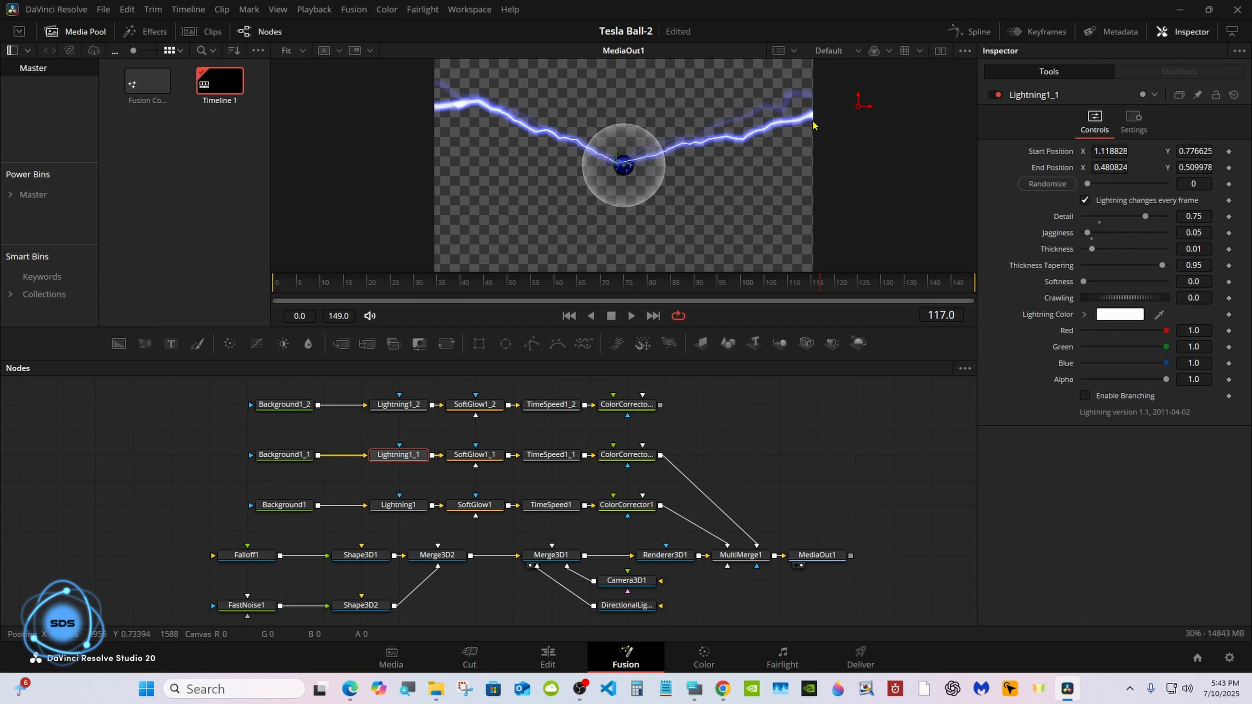
{"action": "left_click_drag", "start_coordinate": [617, 162], "coordinate": [628, 161]}
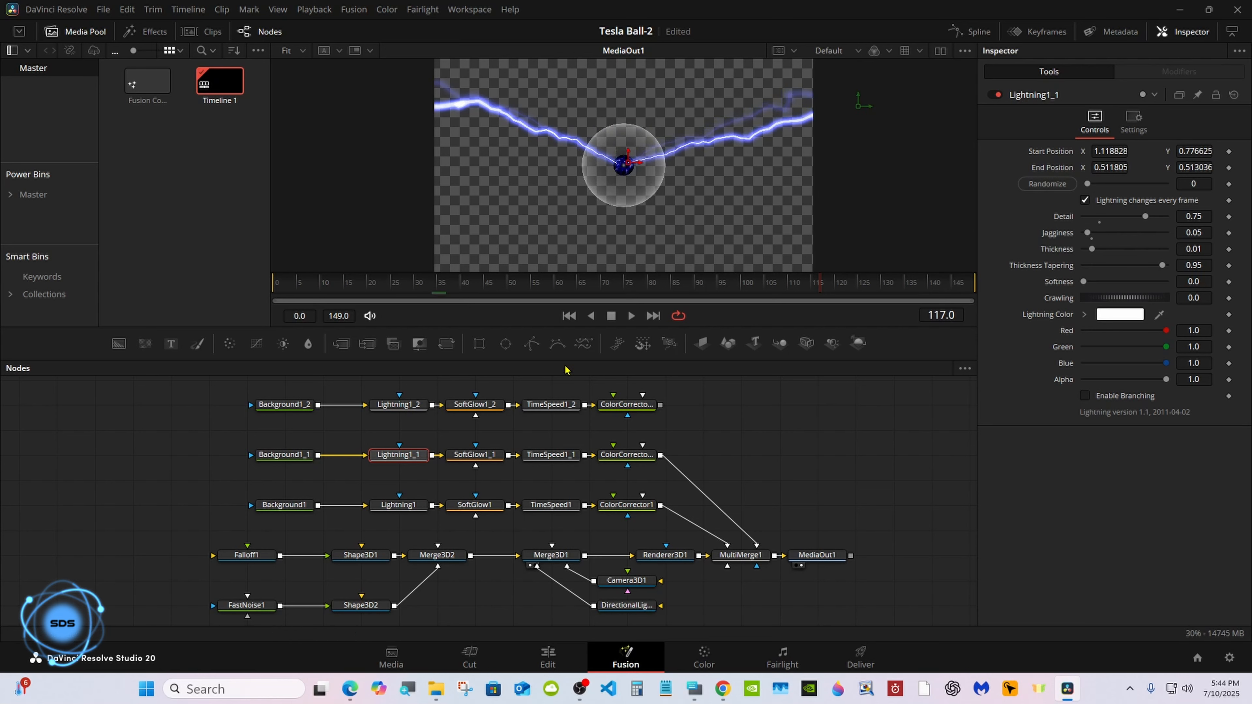
Connect ColorCorrector1_2 to MultiMerge1 and move Lightning1_2's start above the frame, at about X 0.527, Y 1.030.
{"action": "left_click", "coordinate": [572, 389]}
{"action": "left_click_drag", "start_coordinate": [661, 404], "coordinate": [752, 556]}
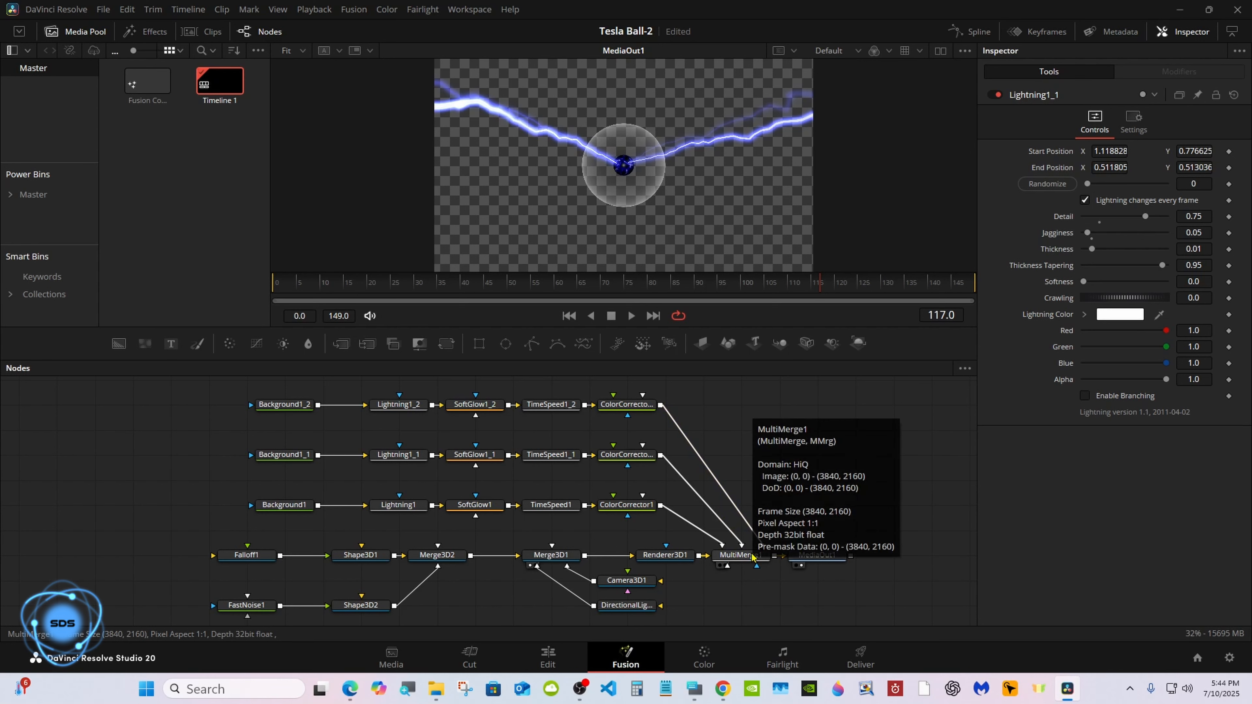
{"action": "left_click", "coordinate": [390, 408]}
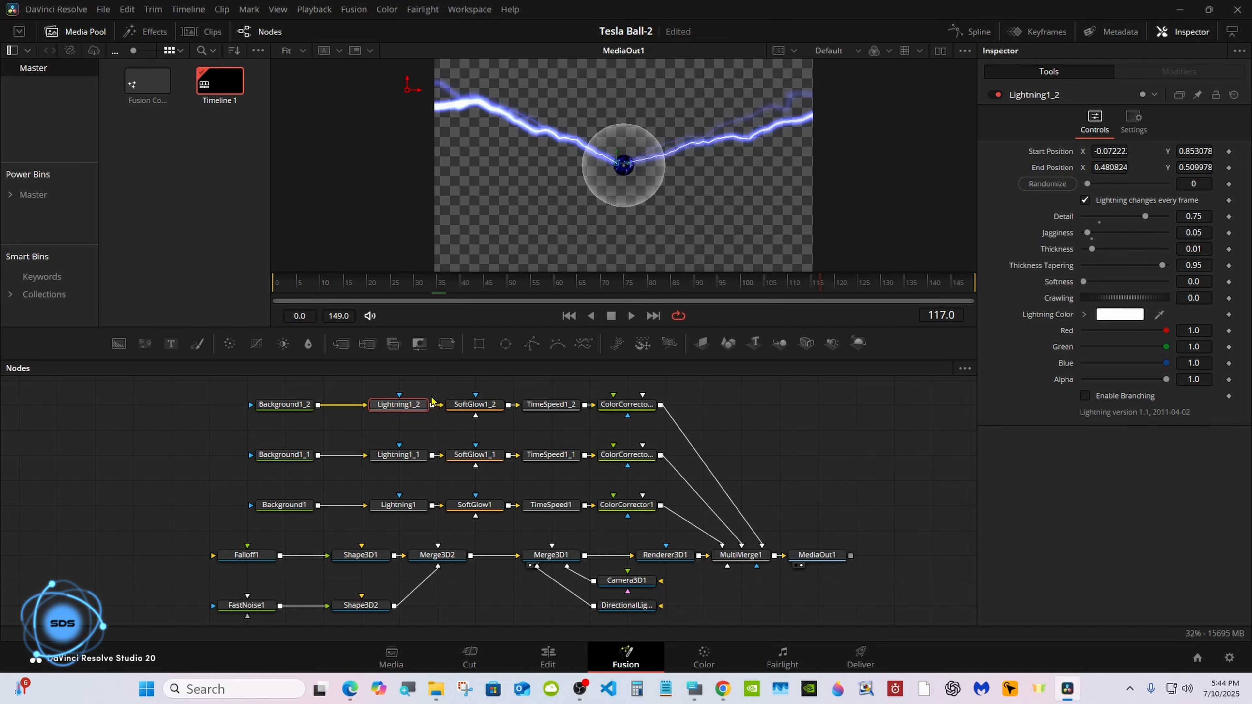
{"action": "left_click_drag", "start_coordinate": [645, 368], "coordinate": [643, 459]}
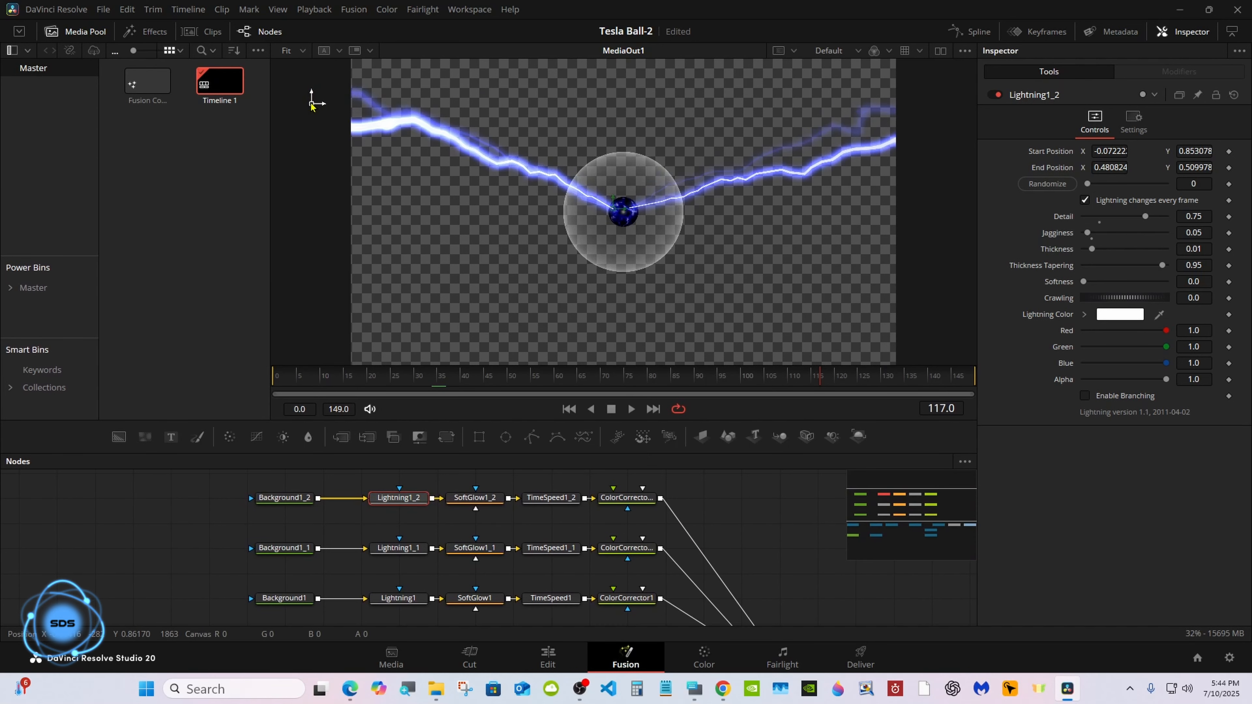
{"action": "left_click_drag", "start_coordinate": [311, 105], "coordinate": [636, 53]}
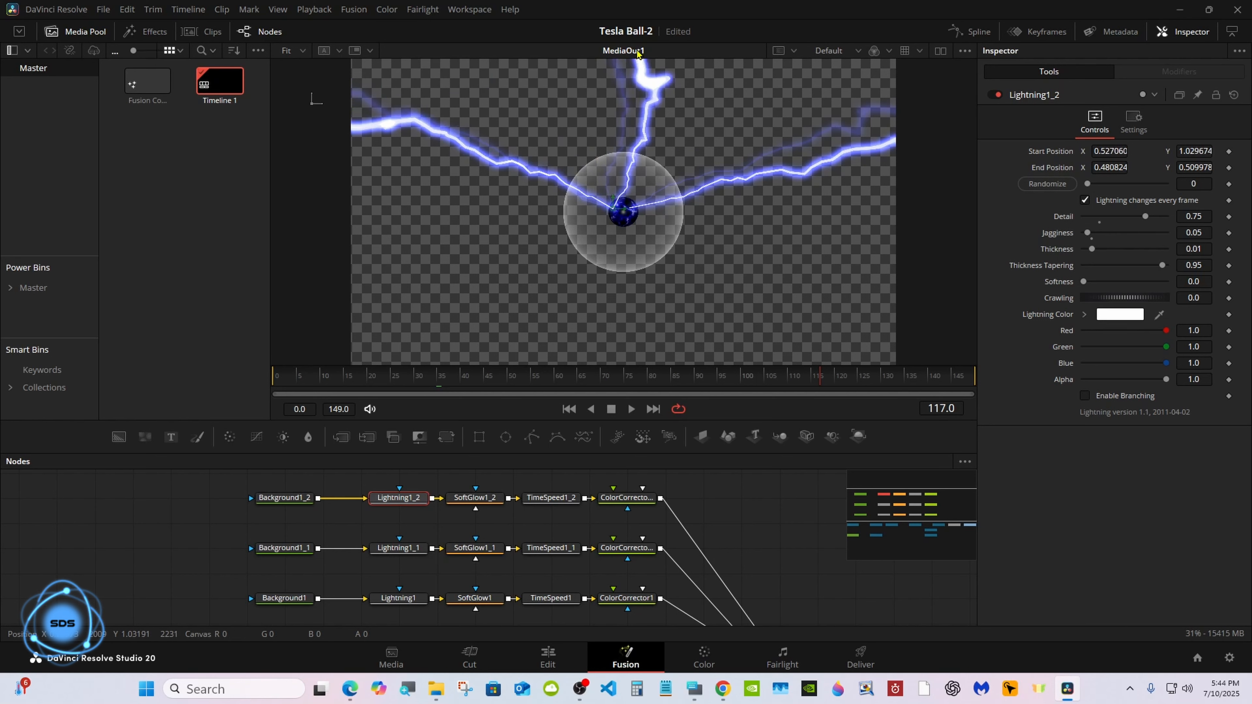
Return to the start of the timeline on the Edit page, extend the Fusion Composition 1 clip to 00:00:26:04, and select it.
{"action": "left_click", "coordinate": [548, 658]}
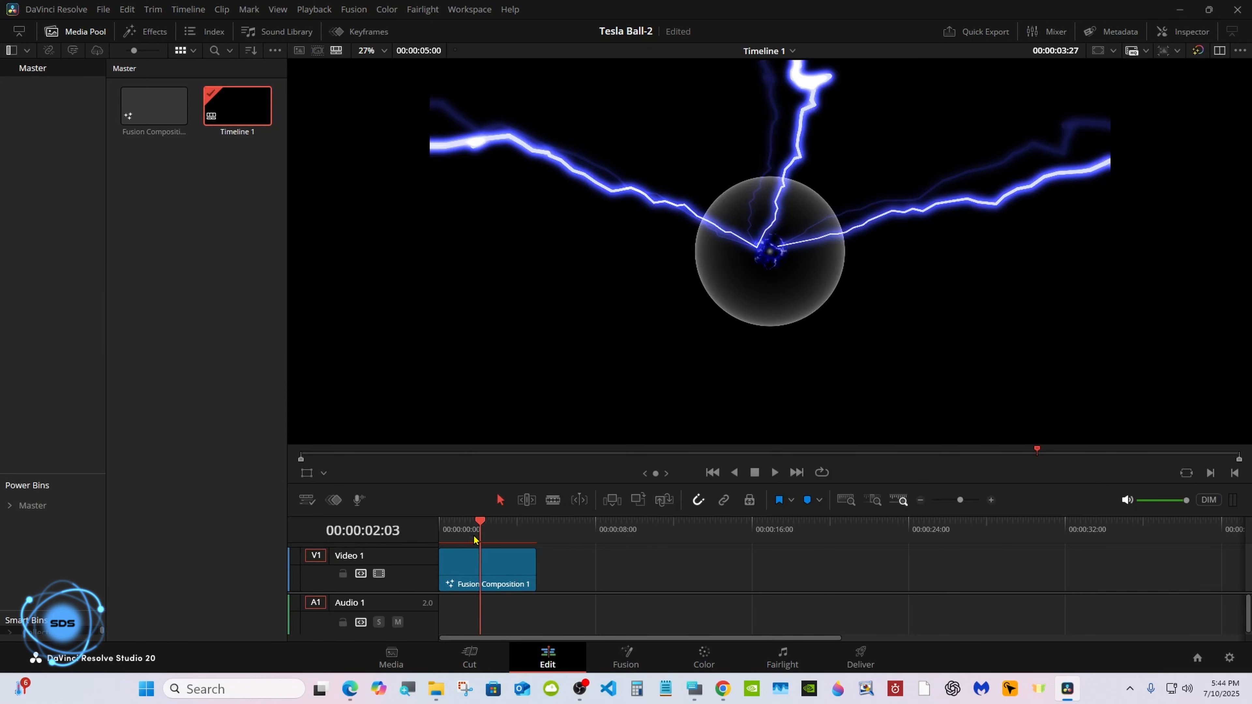
{"action": "key", "text": "Home"}
{"action": "left_click_drag", "start_coordinate": [529, 564], "coordinate": [949, 567]}
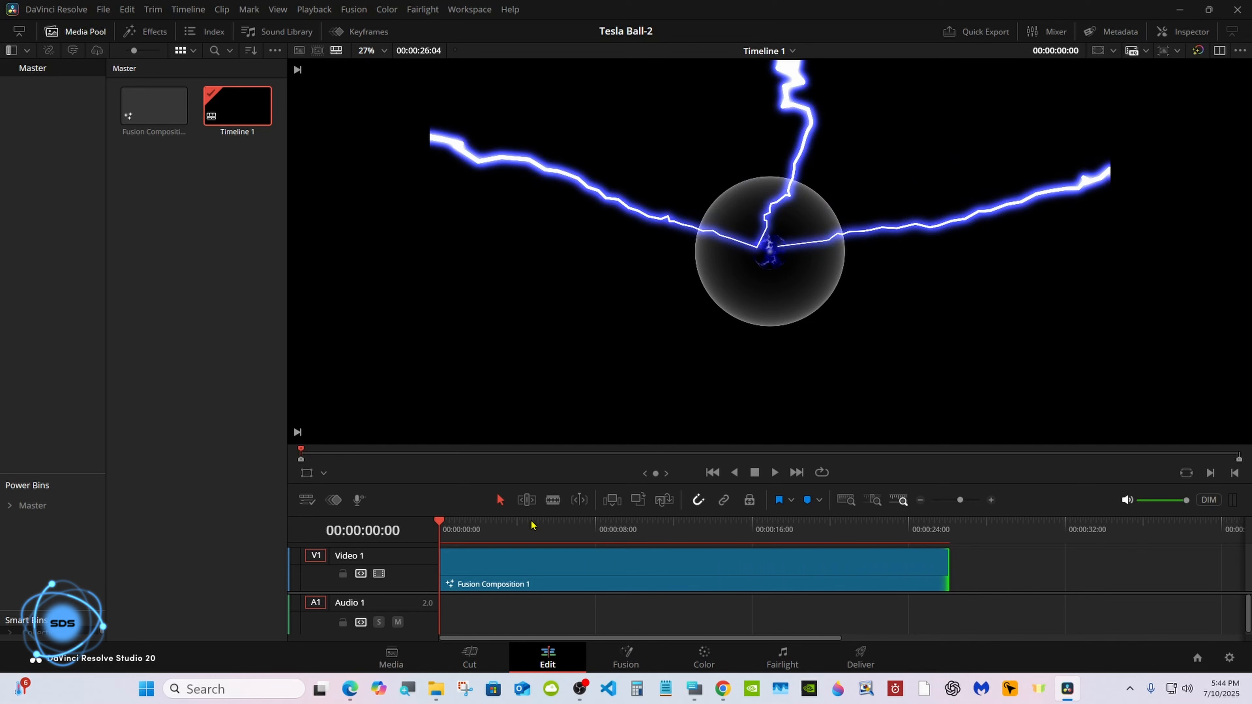
{"action": "left_click", "coordinate": [694, 571]}
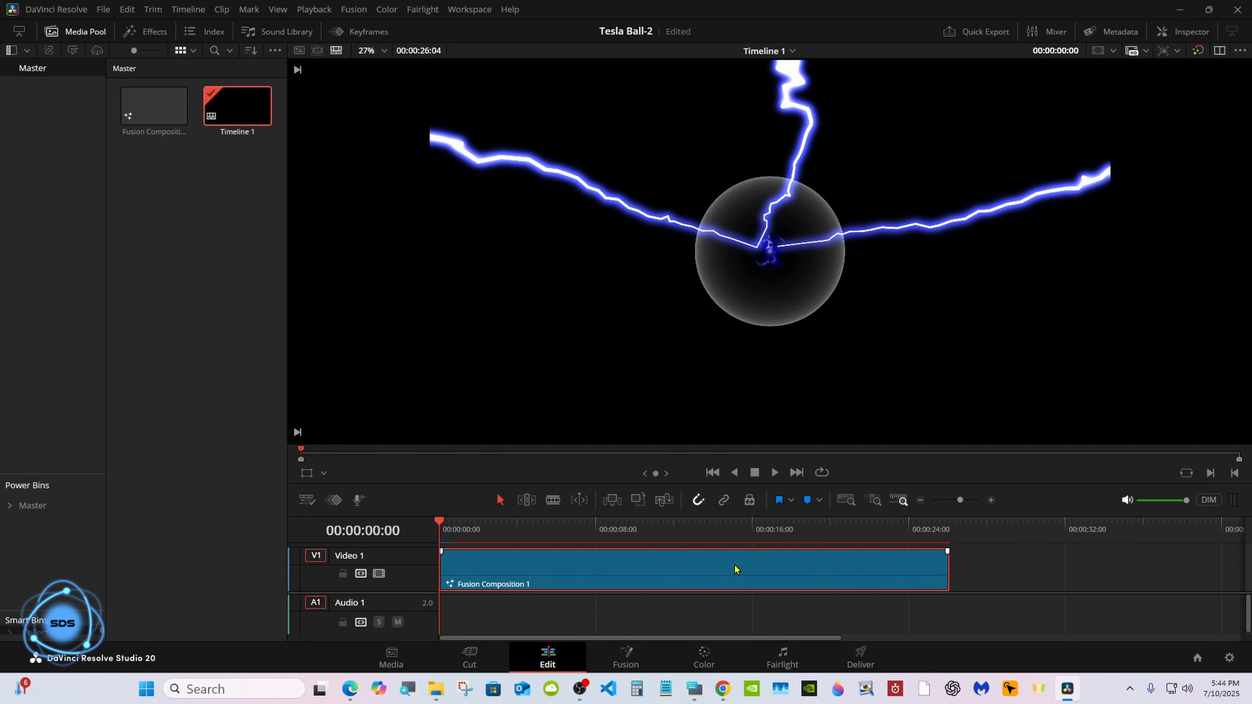
Show the Inspector, reopen the composition on the Fusion page and enlarge the node area.
{"action": "left_click", "coordinate": [1173, 32]}
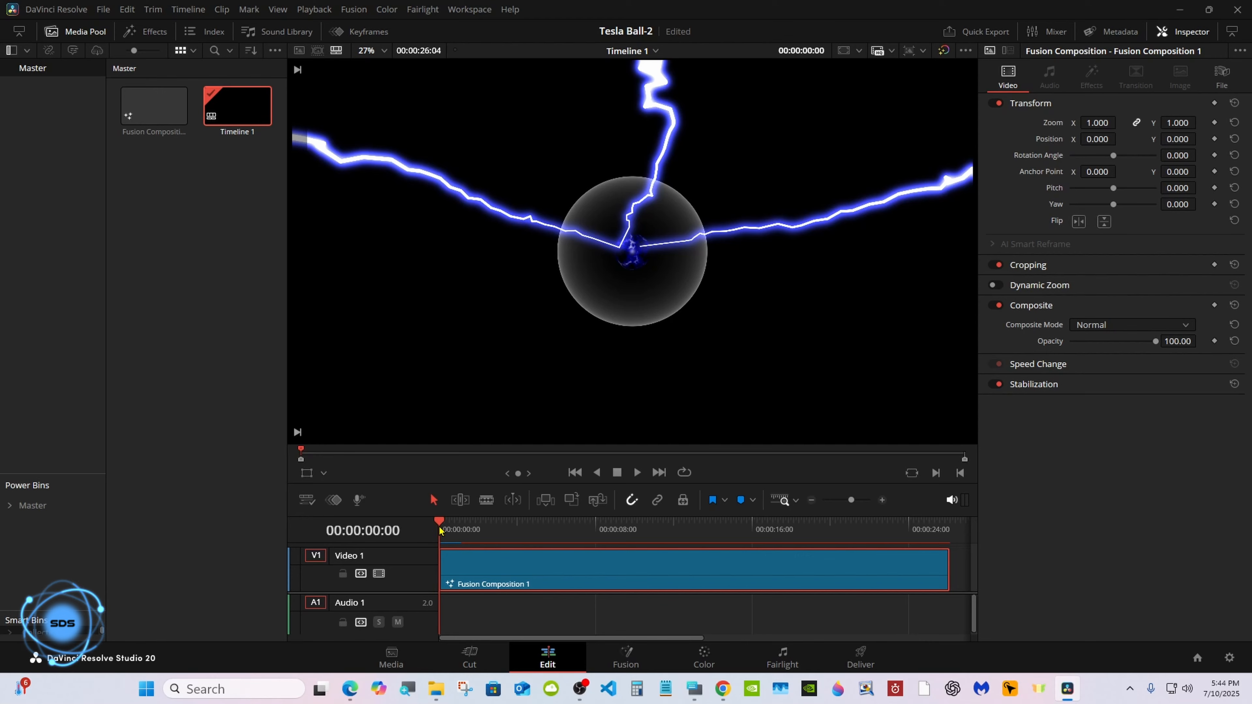
{"action": "left_click", "coordinate": [625, 653]}
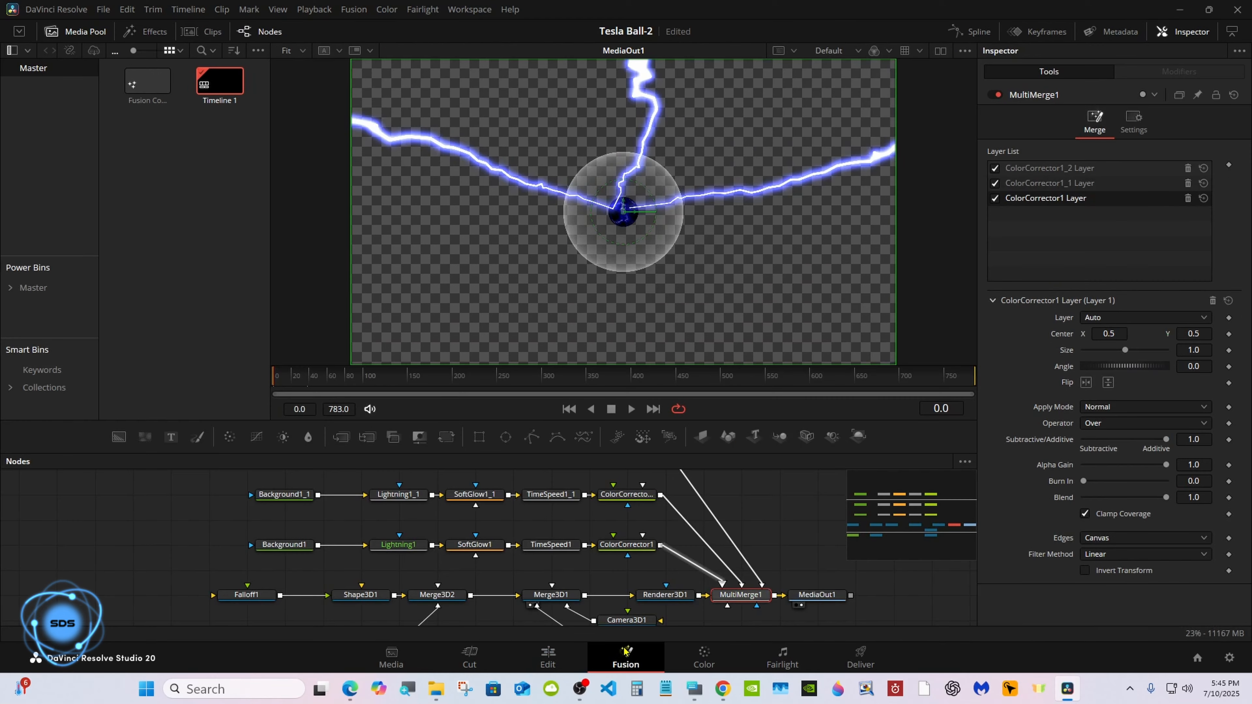
{"action": "left_click_drag", "start_coordinate": [690, 454], "coordinate": [690, 395]}
Add an Ambient Light node connected to Merge3D1, with the on-screen keyboard brought up for shortcuts.
{"action": "left_click", "coordinate": [694, 689]}
{"action": "left_click_drag", "start_coordinate": [827, 478], "coordinate": [871, 480]}
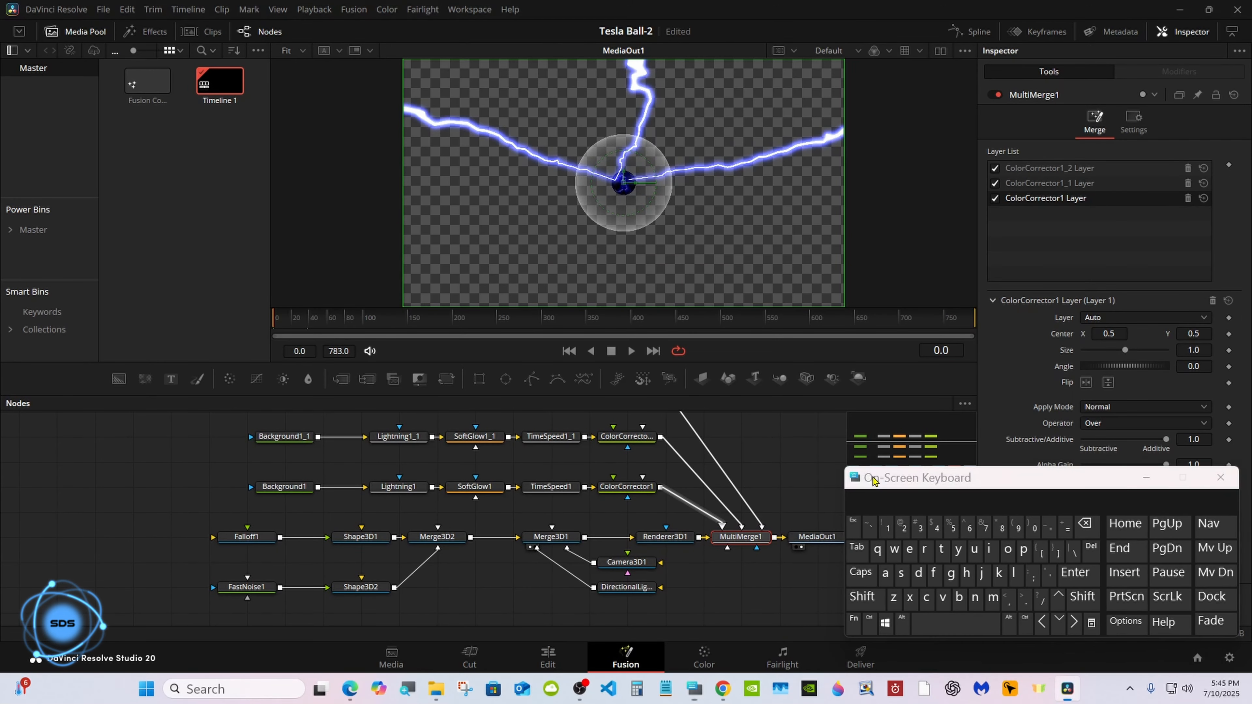
{"action": "left_click", "coordinate": [567, 539]}
{"action": "left_click", "coordinate": [943, 623], "text": "shift"}
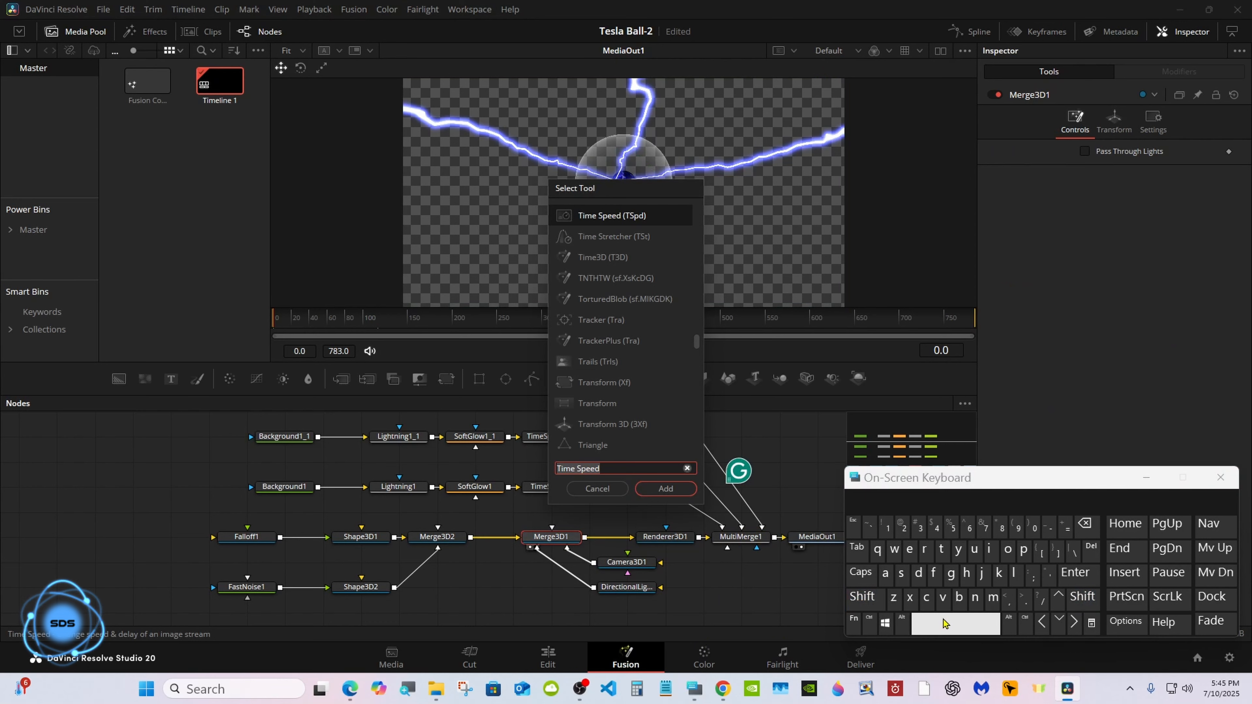
{"action": "type", "text": "amb"}
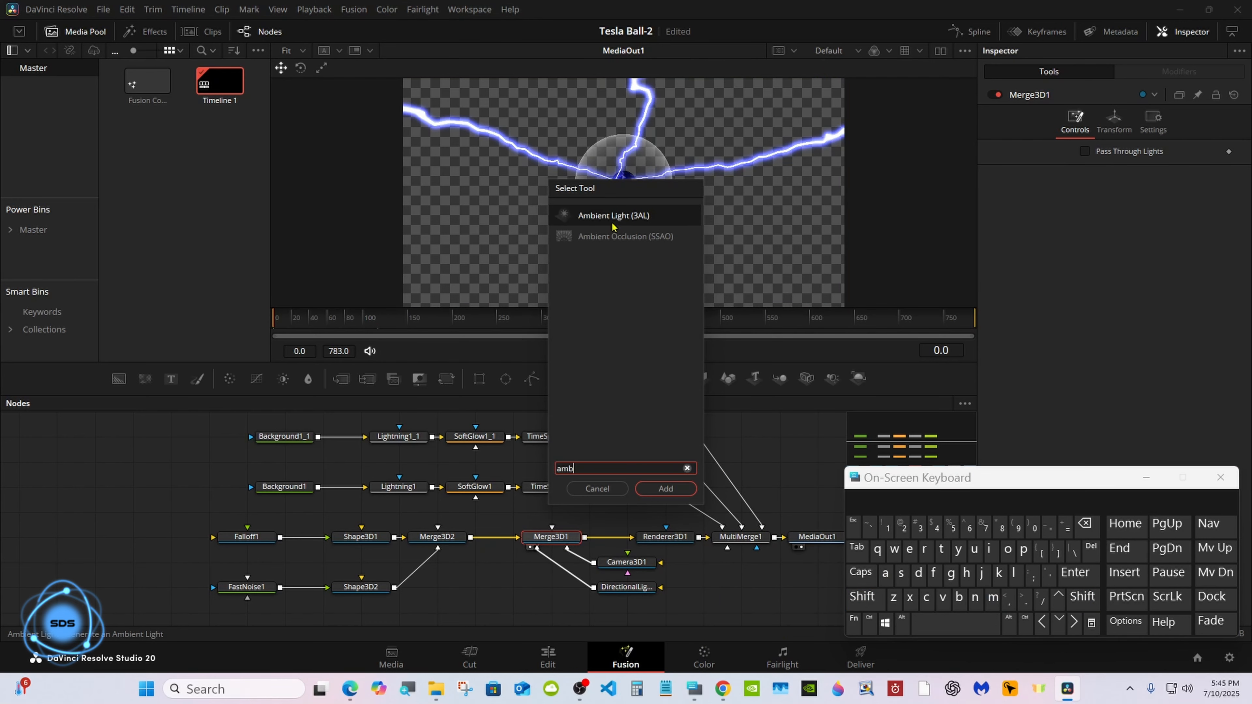
{"action": "left_click", "coordinate": [612, 224]}
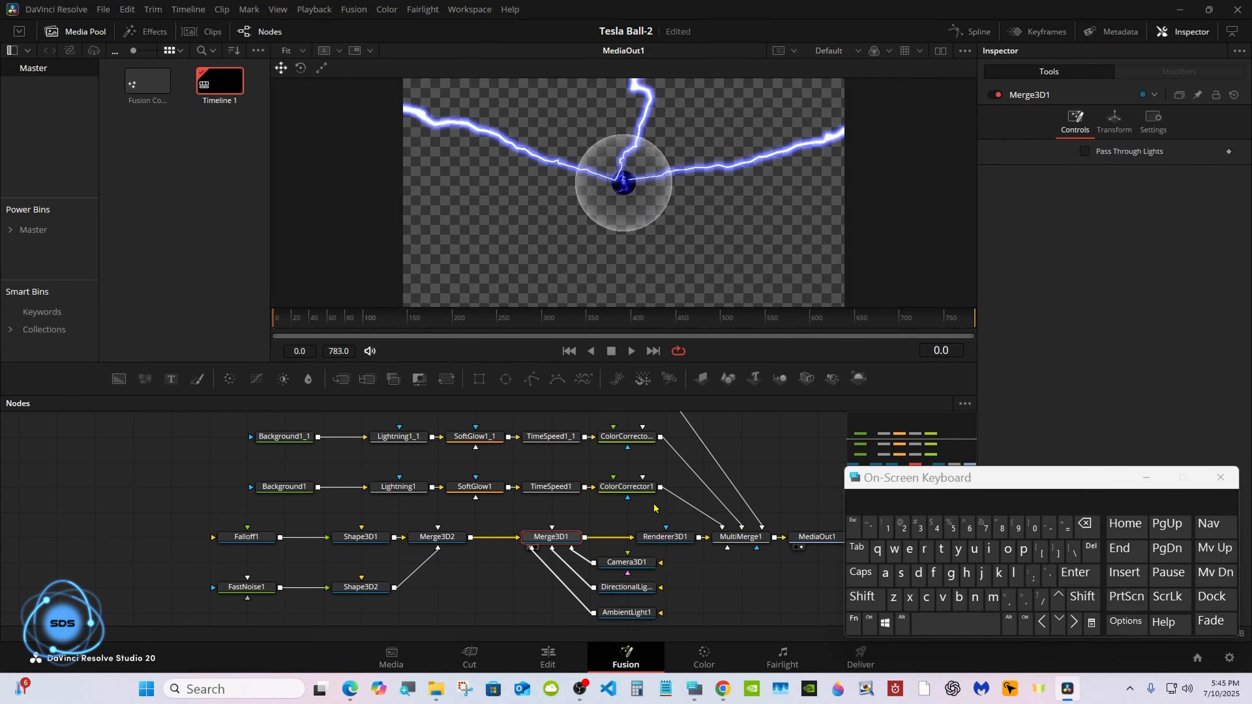
Raise AmbientLight1's intensity to about 0.969, go back to the Edit page and put away the on-screen keyboard.
{"action": "left_click", "coordinate": [649, 614]}
{"action": "left_click_drag", "start_coordinate": [1100, 232], "coordinate": [1158, 233]}
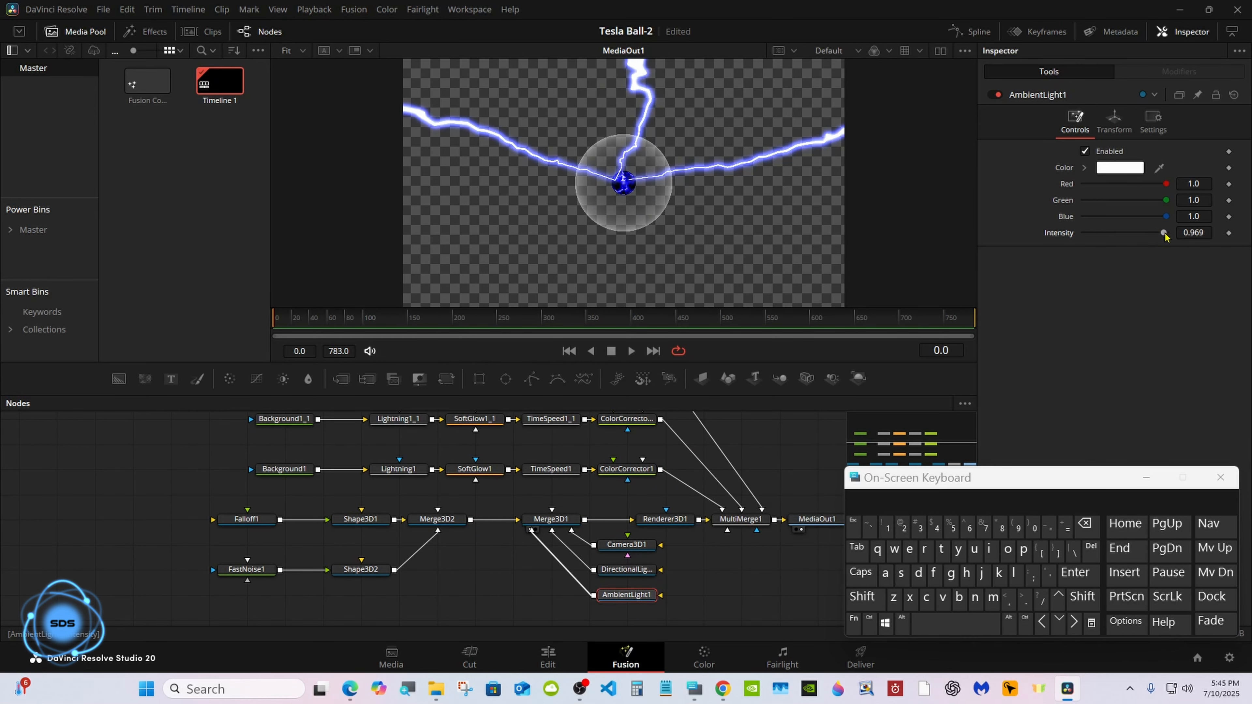
{"action": "left_click", "coordinate": [548, 658]}
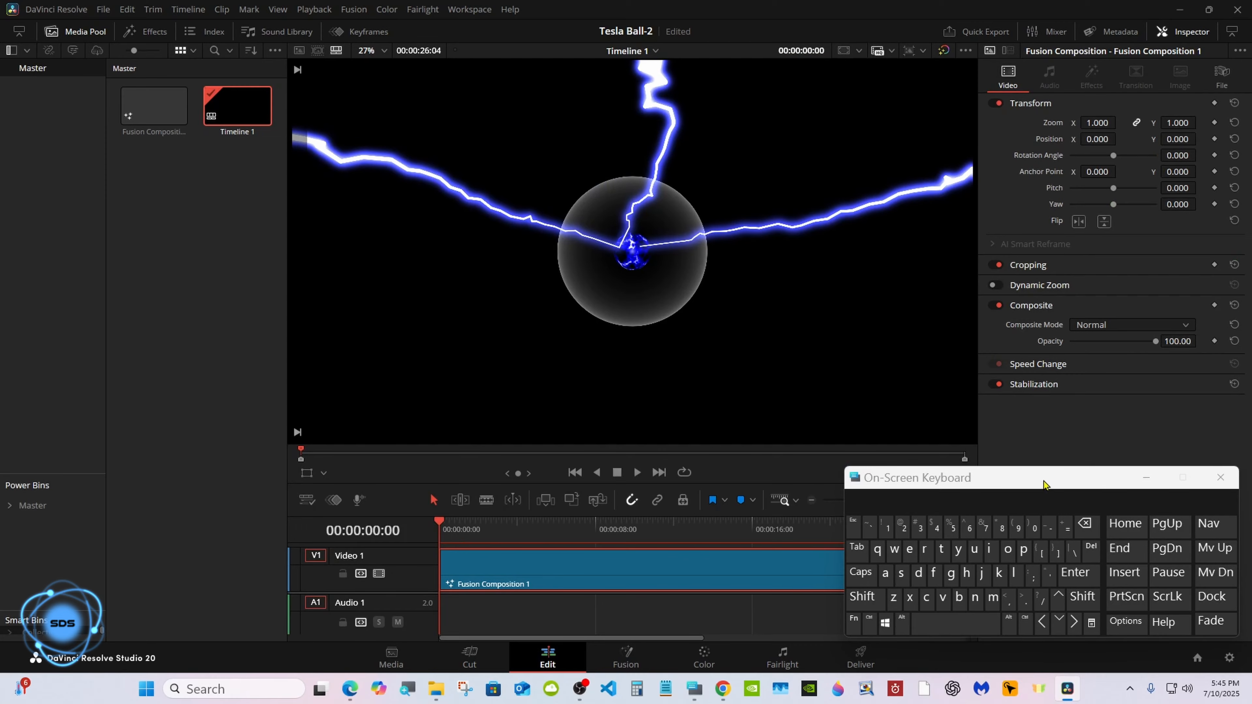
{"action": "left_click", "coordinate": [1147, 478]}
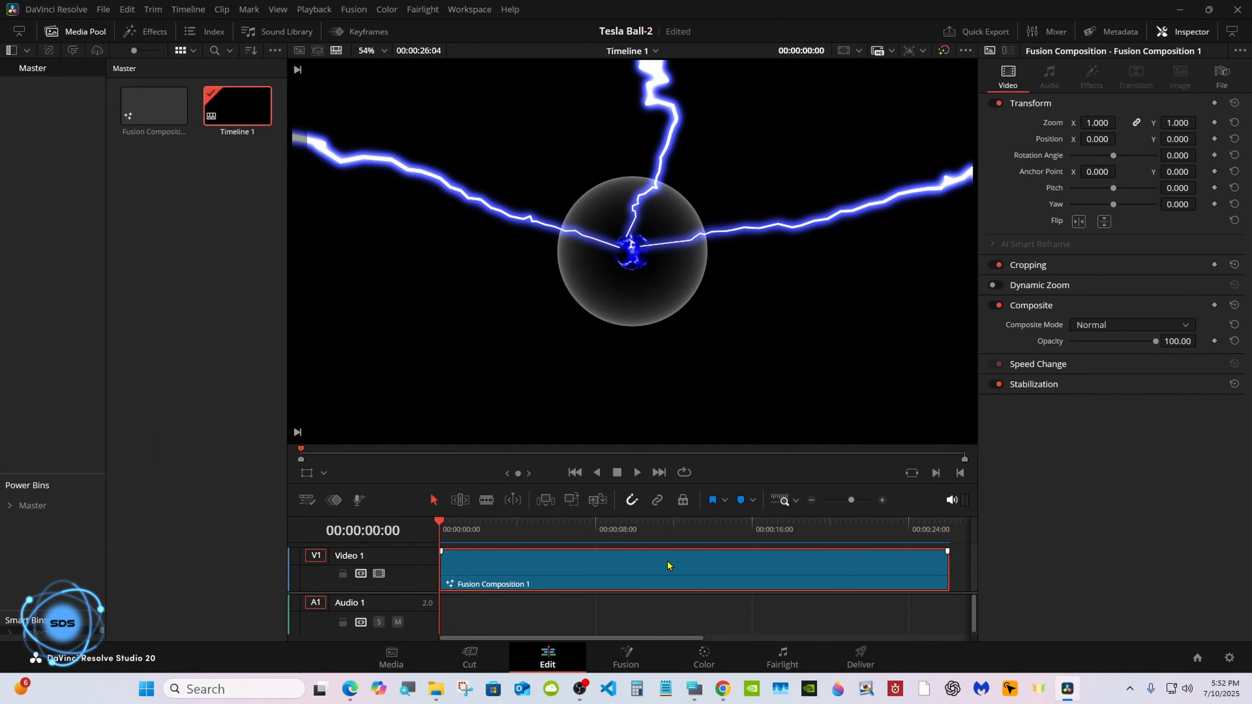